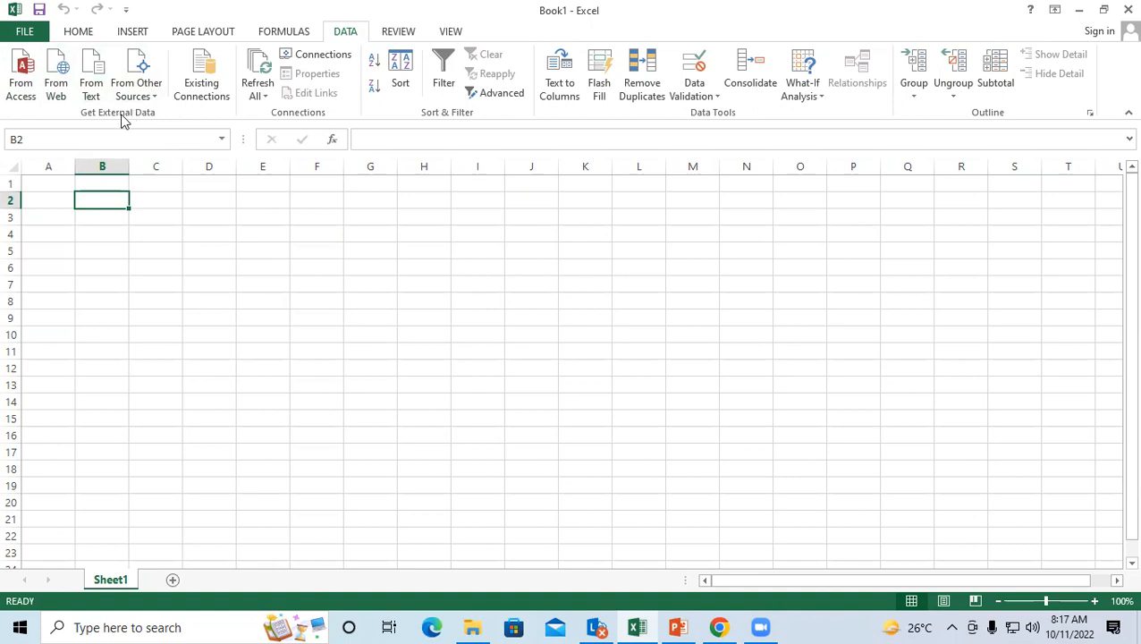
# Step: Launch Word from the Run box with winword and open a blank document
pyautogui.click(326, 270)
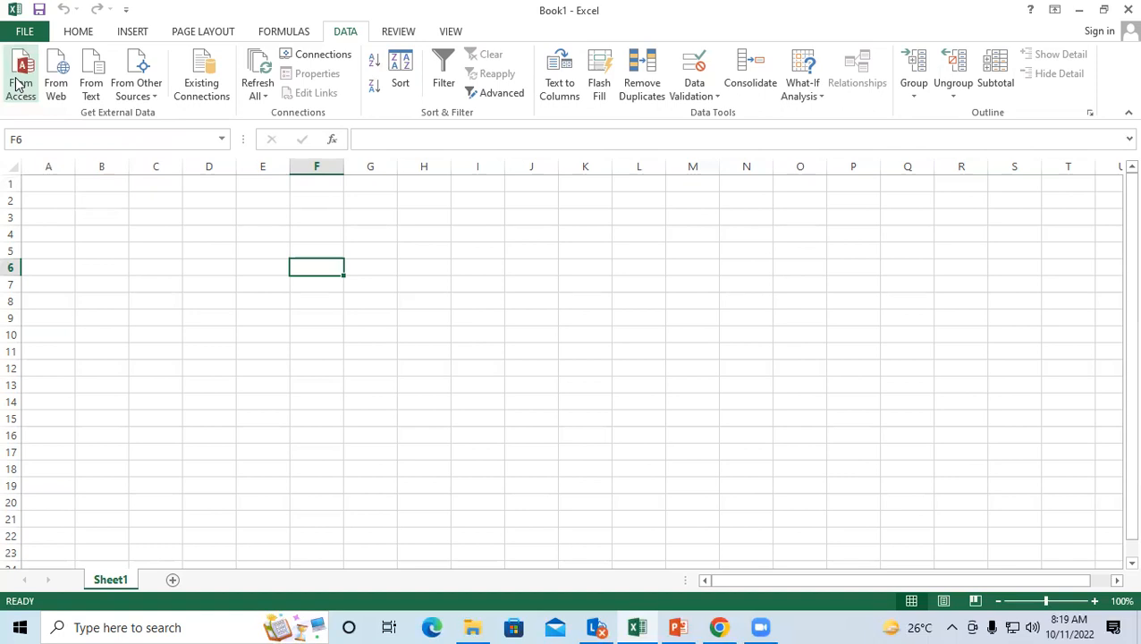
pyautogui.press('super+r')
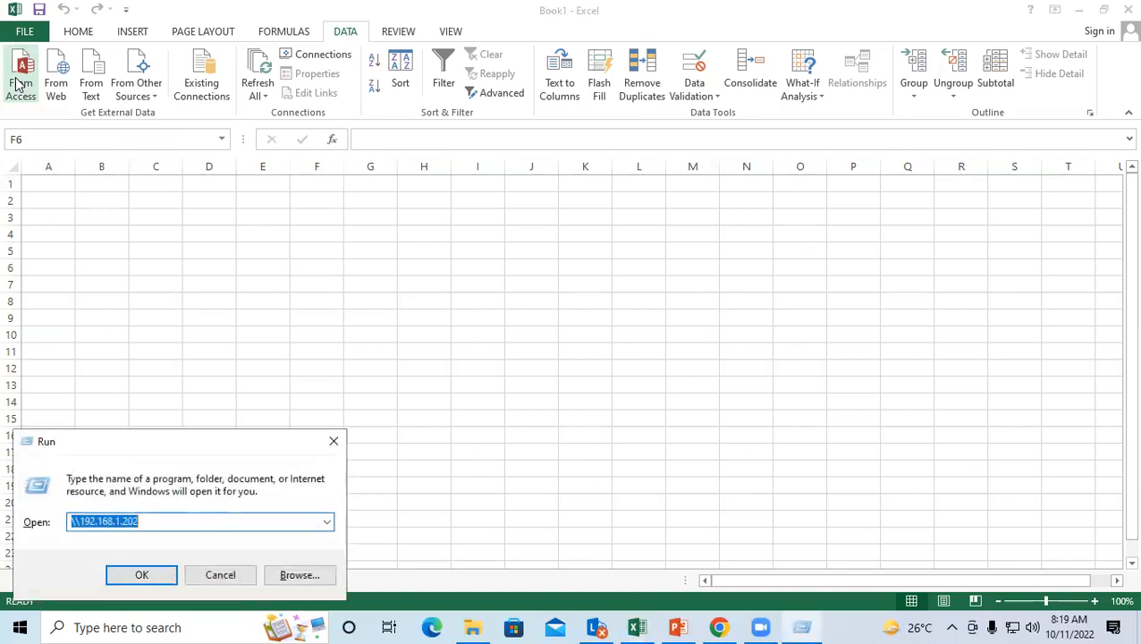
pyautogui.write('wi')
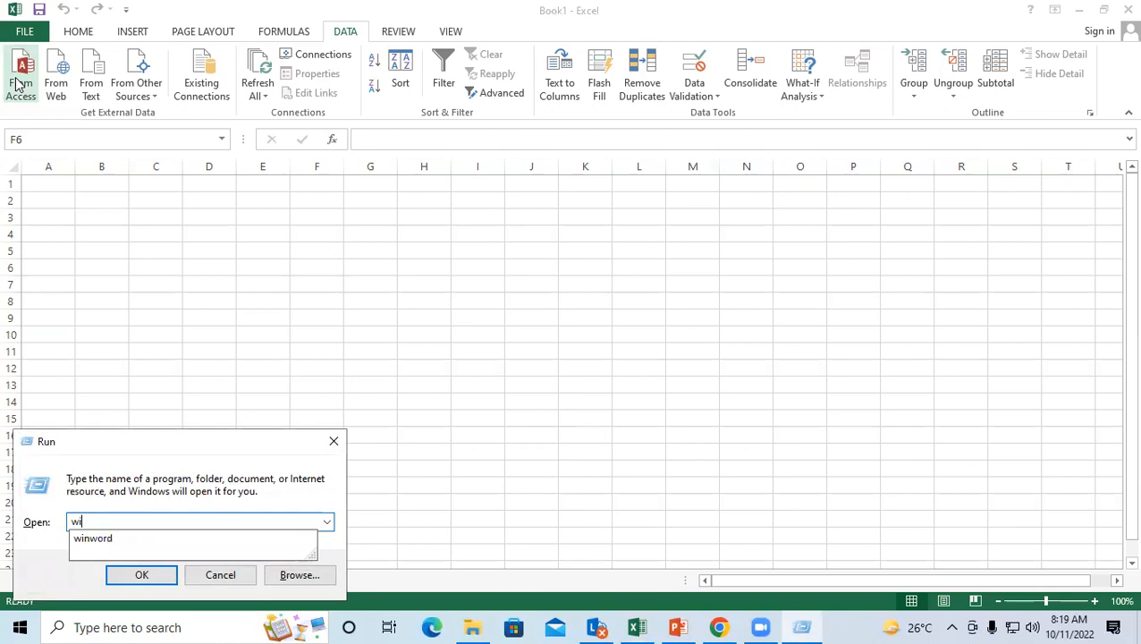
pyautogui.press('Down')
pyautogui.press('Return')
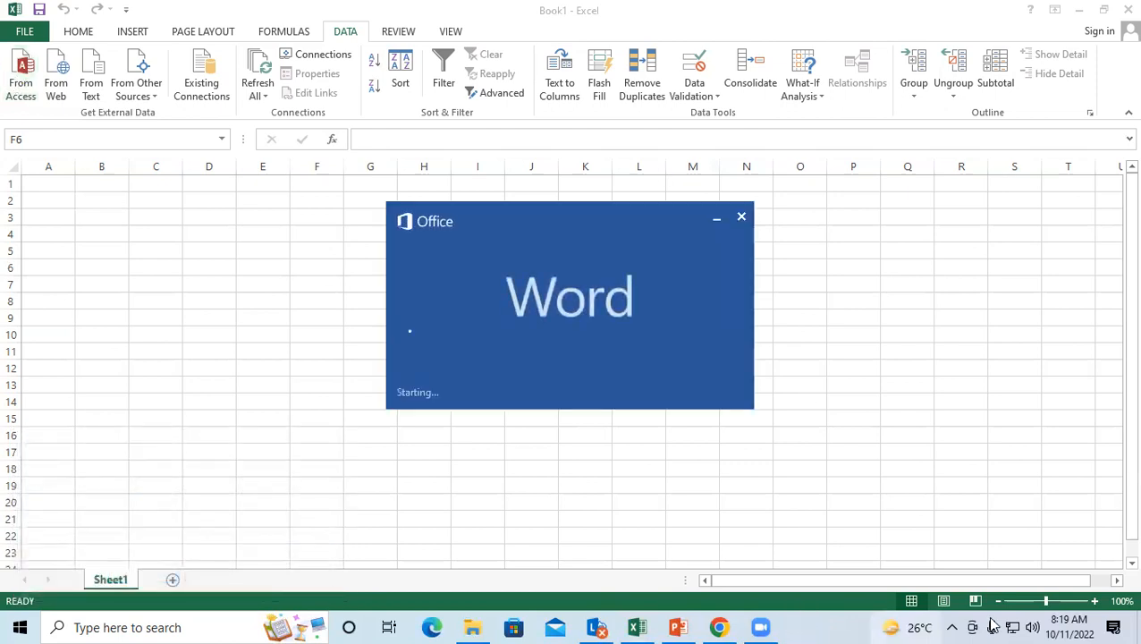
pyautogui.click(401, 215)
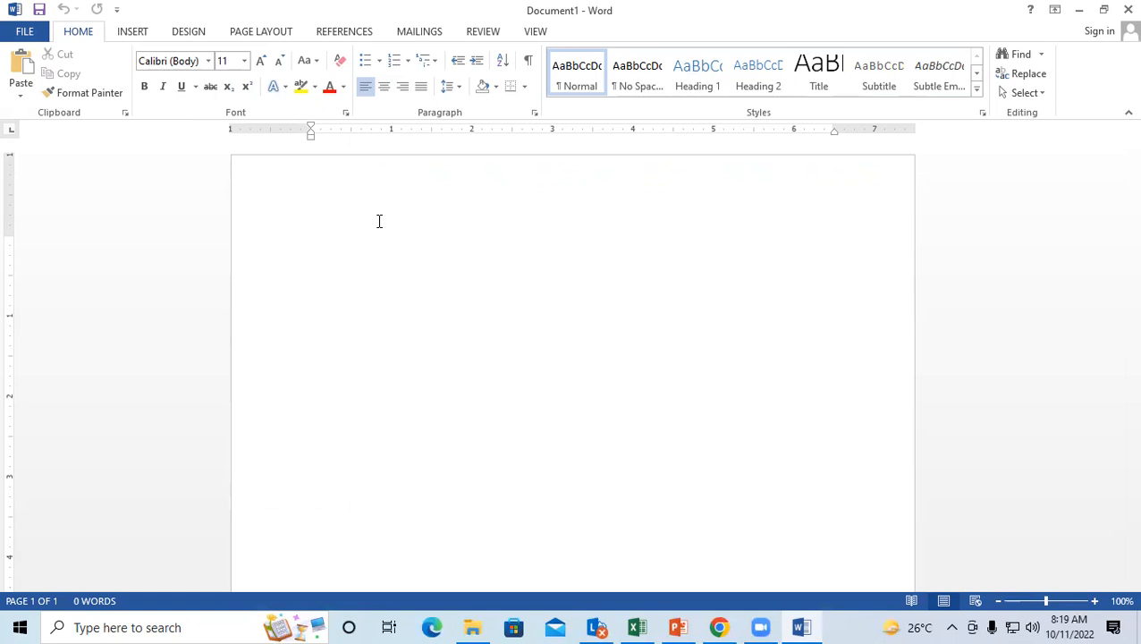
# Step: Start a new mail-merge recipient list with Select Recipients > Type a New List
pyautogui.click(410, 32)
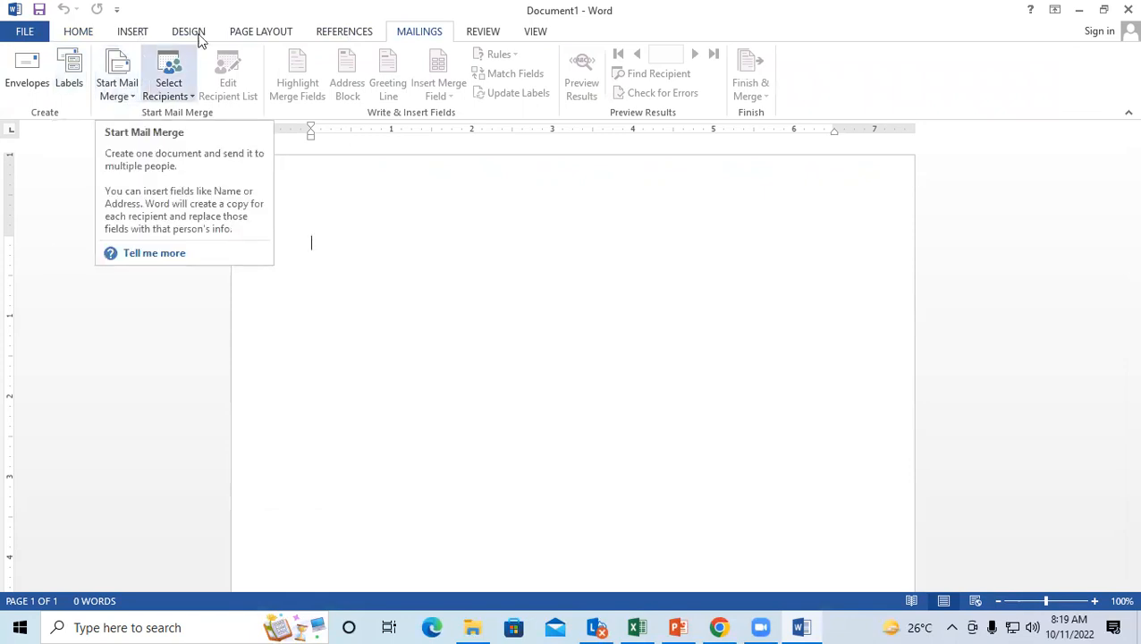
pyautogui.click(167, 97)
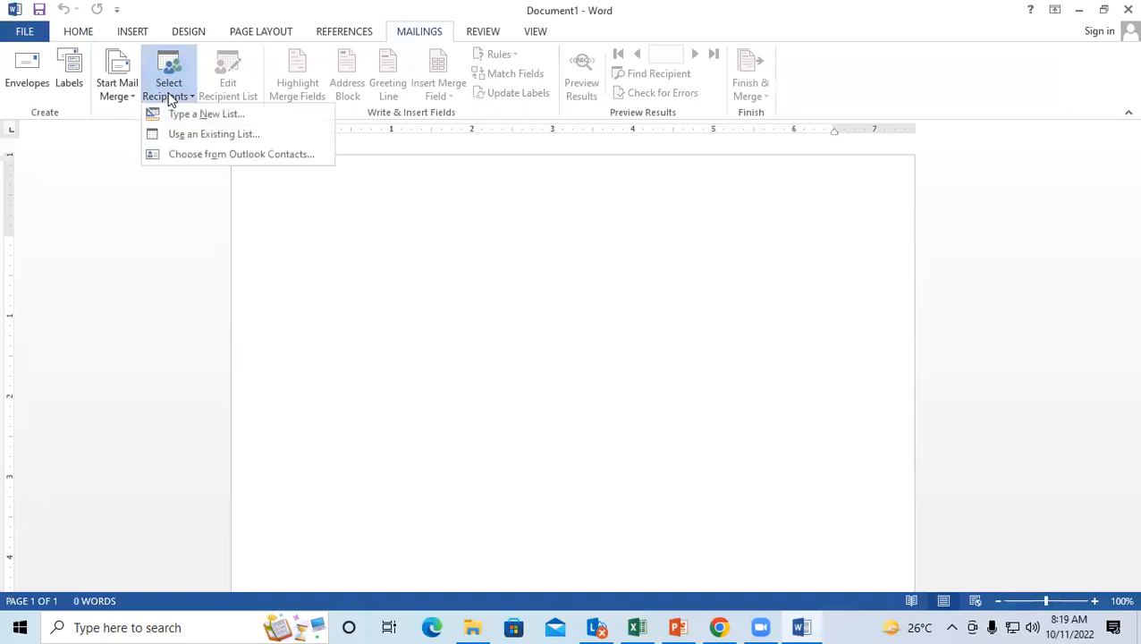
pyautogui.click(222, 119)
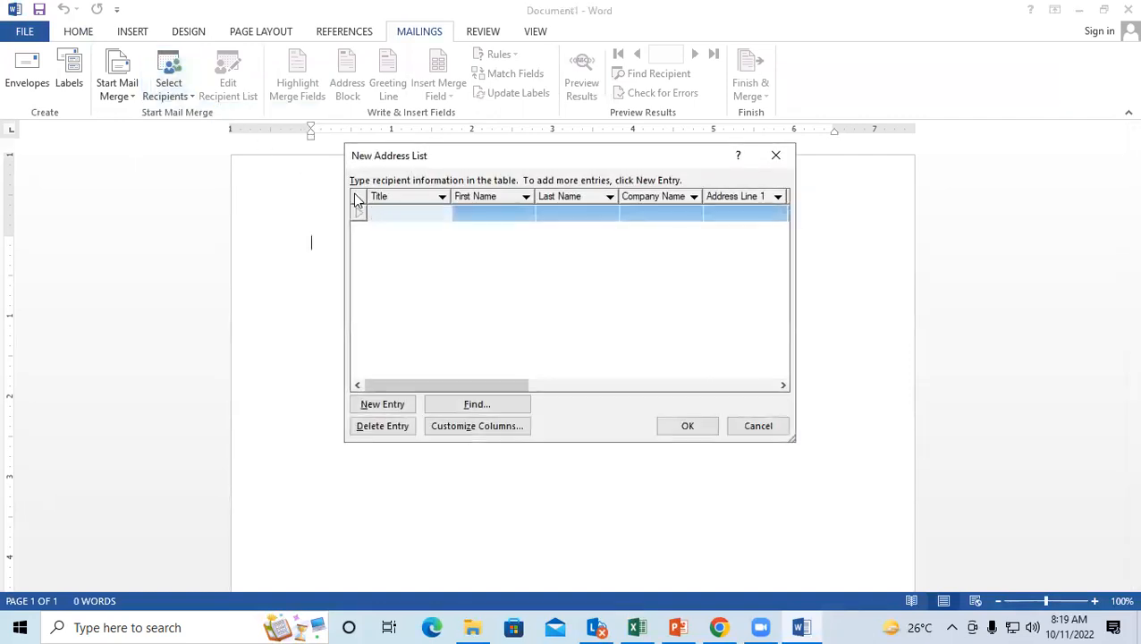
pyautogui.moveTo(414, 168); pyautogui.dragTo(189, 153)
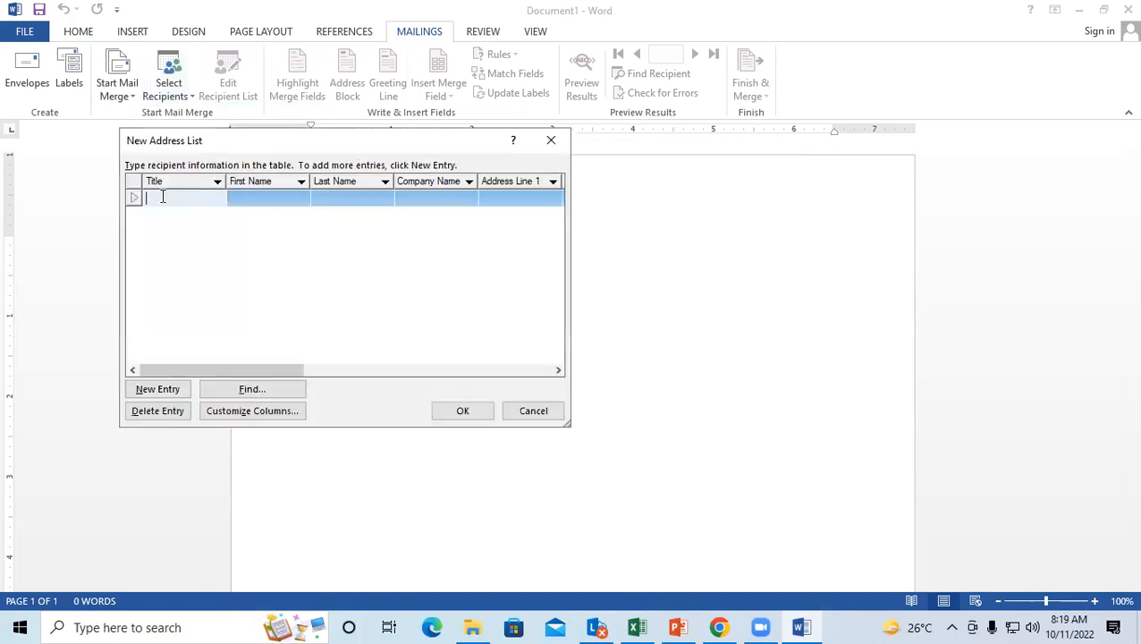
# Step: Enter the first recipient: title MR, first and last name, and company GIT
pyautogui.write('mrs.')
pyautogui.press('BackSpace')
pyautogui.press('BackSpace')
pyautogui.press('BackSpace')
pyautogui.press('BackSpace')
pyautogui.write('MR')
pyautogui.press('Tab')
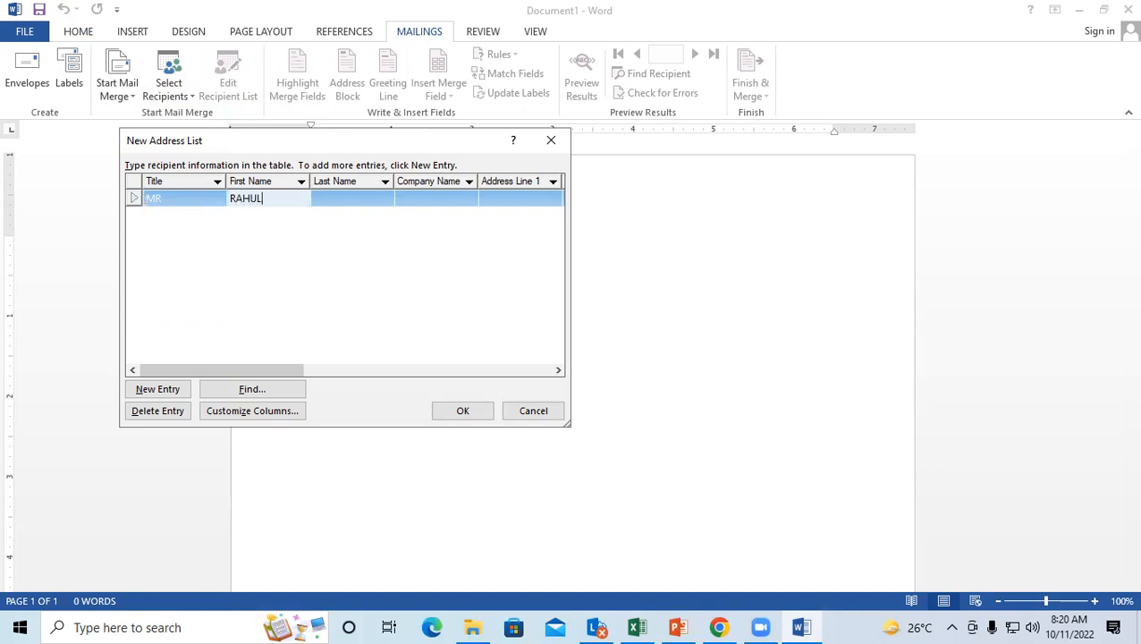
pyautogui.press('Tab')
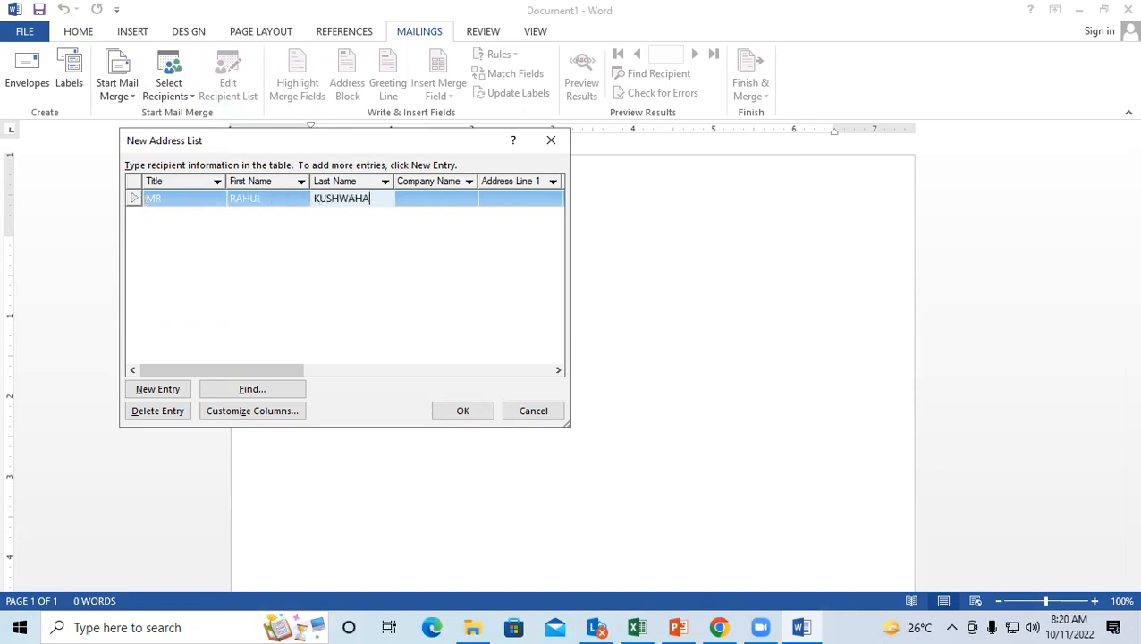
pyautogui.press('Tab')
pyautogui.write('GIT')
# Step: Add two more recipient rows, each with title MR, first name and last name
pyautogui.click(163, 389)
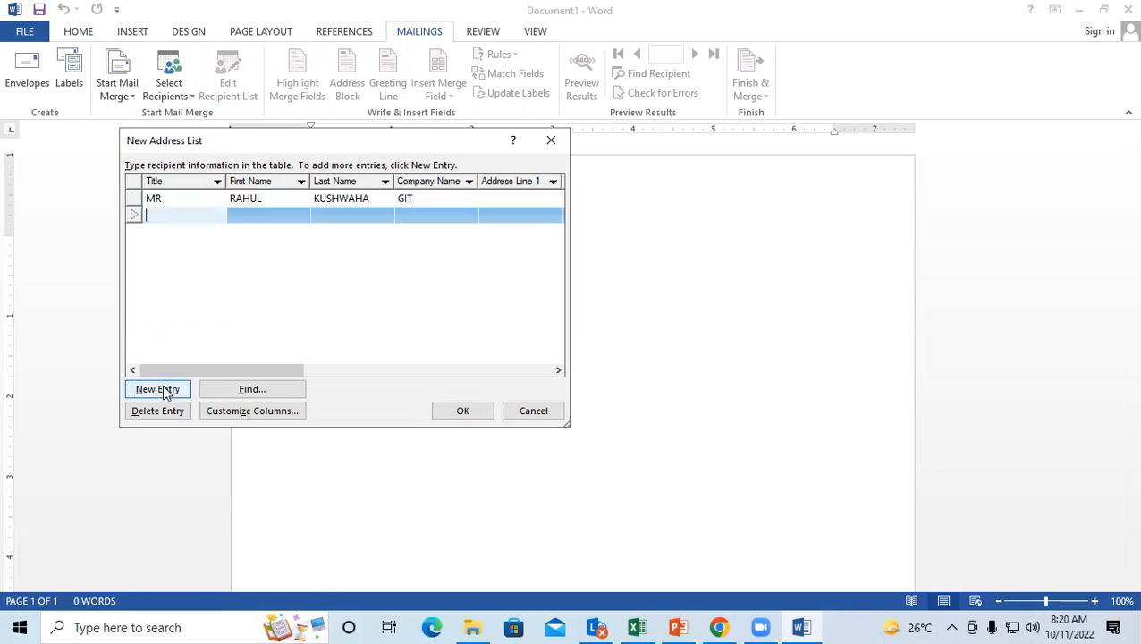
pyautogui.write('MR')
pyautogui.press('Tab')
pyautogui.press('Tab')
pyautogui.press('Tab')
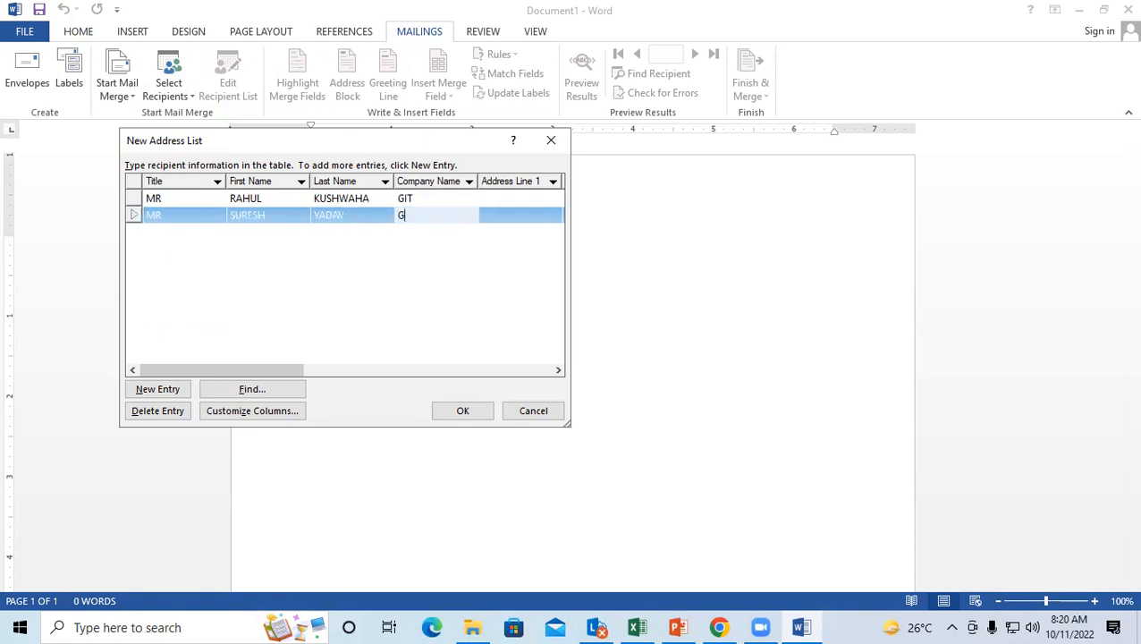
pyautogui.click(152, 391)
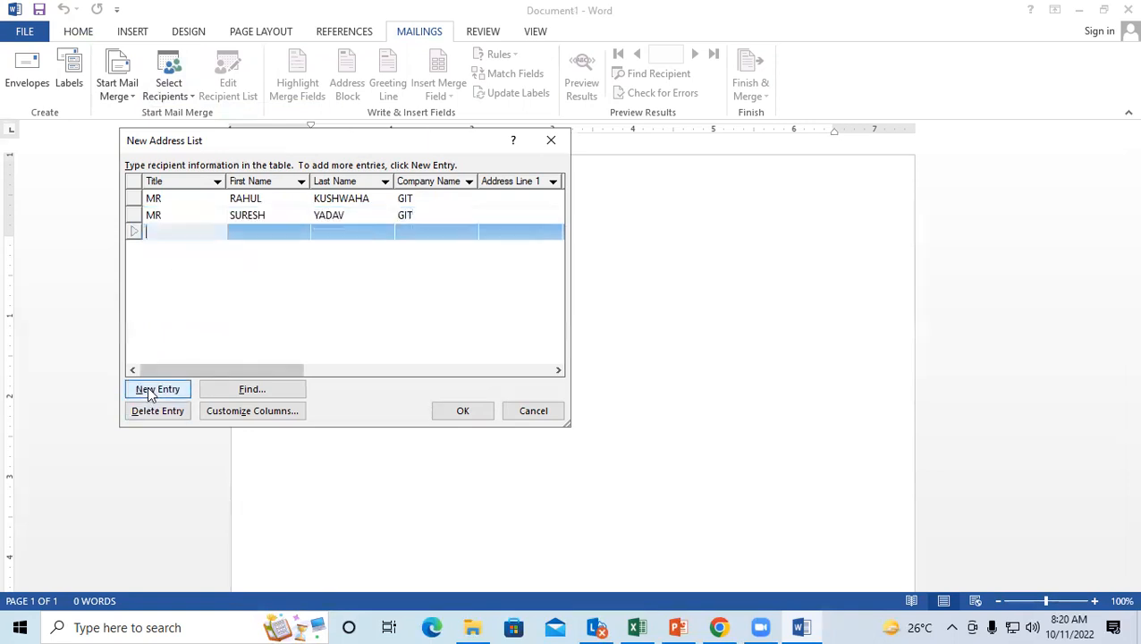
pyautogui.press('Tab')
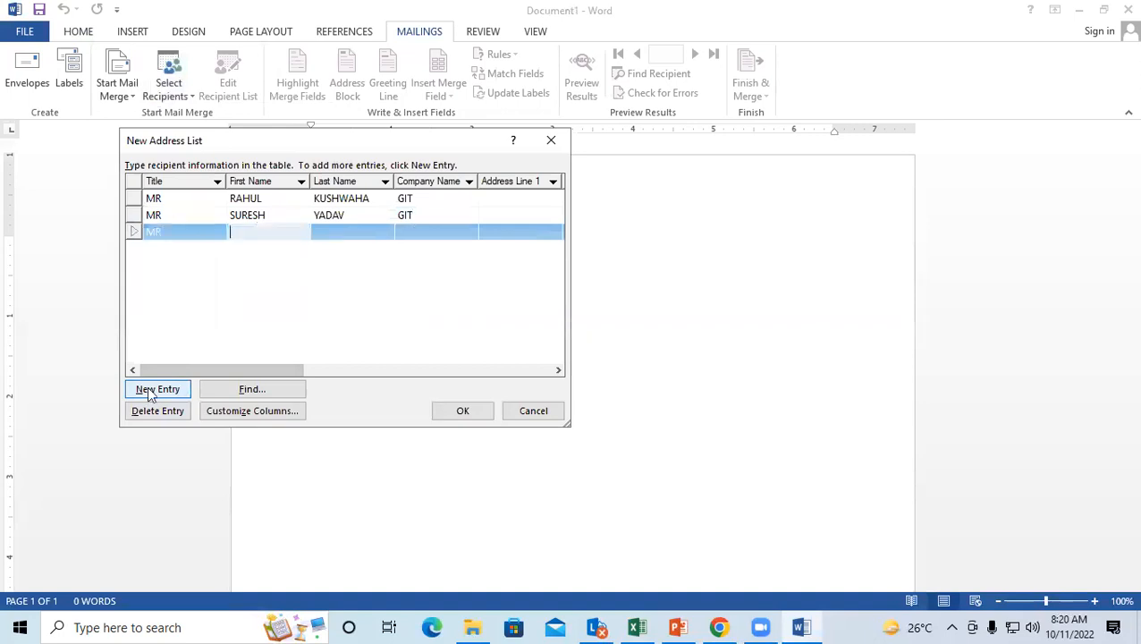
pyautogui.press('Tab')
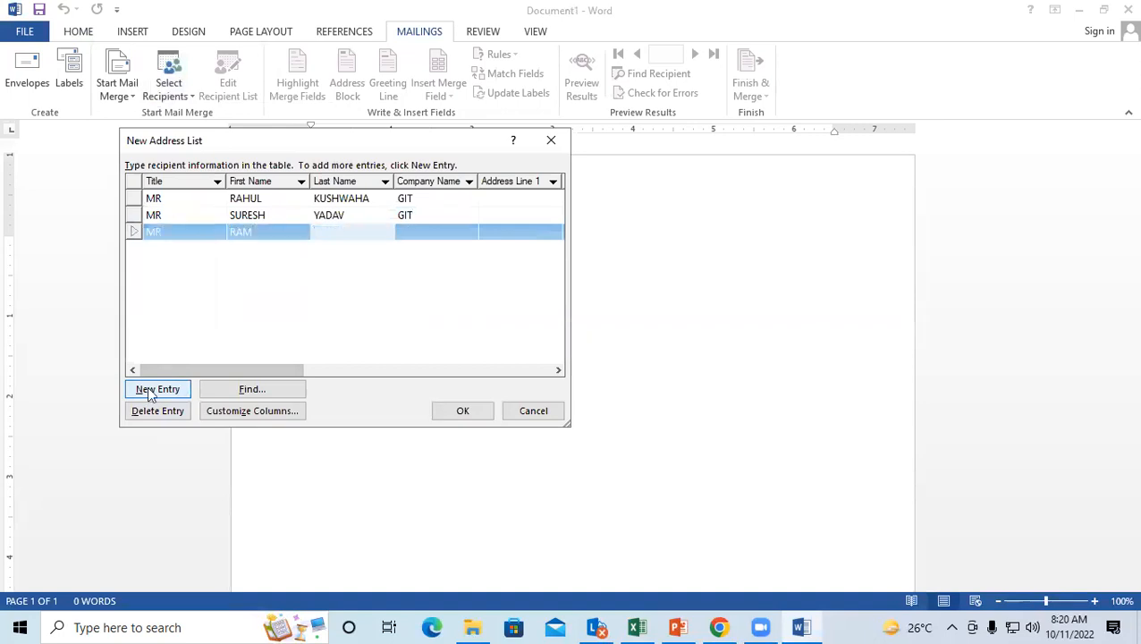
pyautogui.press('Tab')
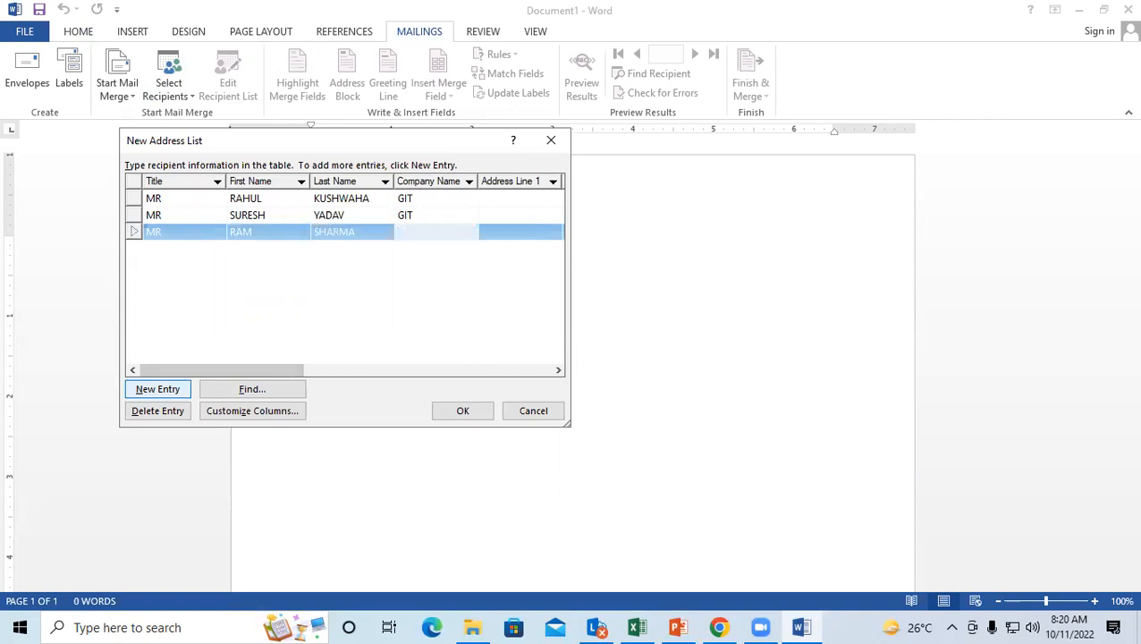
# Step: Save the recipient list as STUDENT LIST on the Desktop, then close Word discarding Document1
pyautogui.click(458, 411)
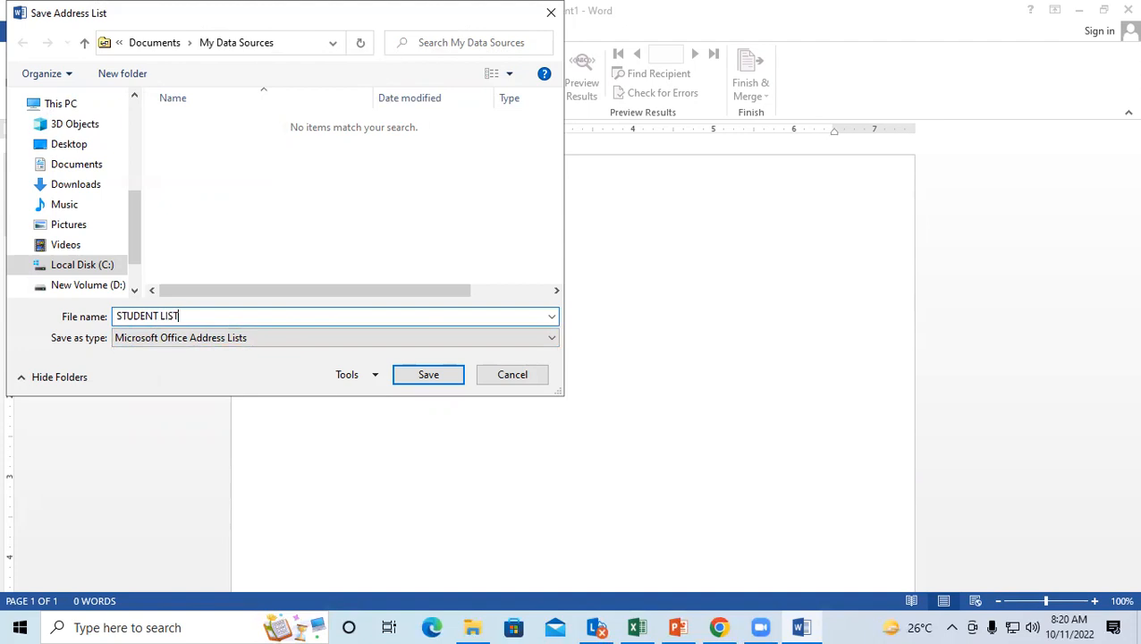
pyautogui.scroll(1, 56, 224)
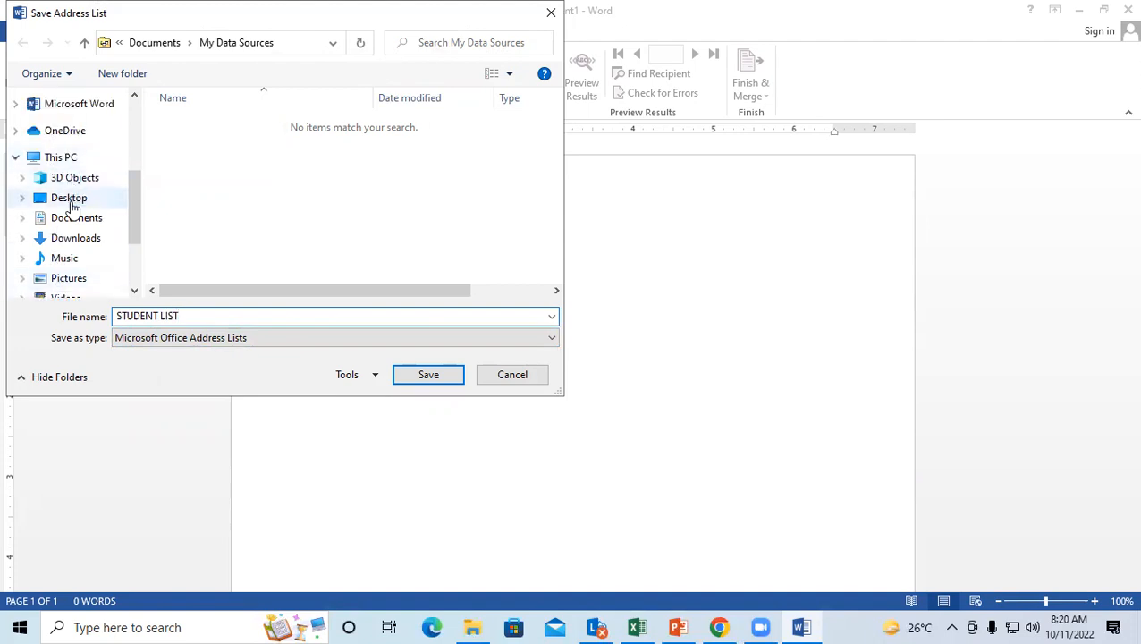
pyautogui.click(70, 204)
pyautogui.click(408, 376)
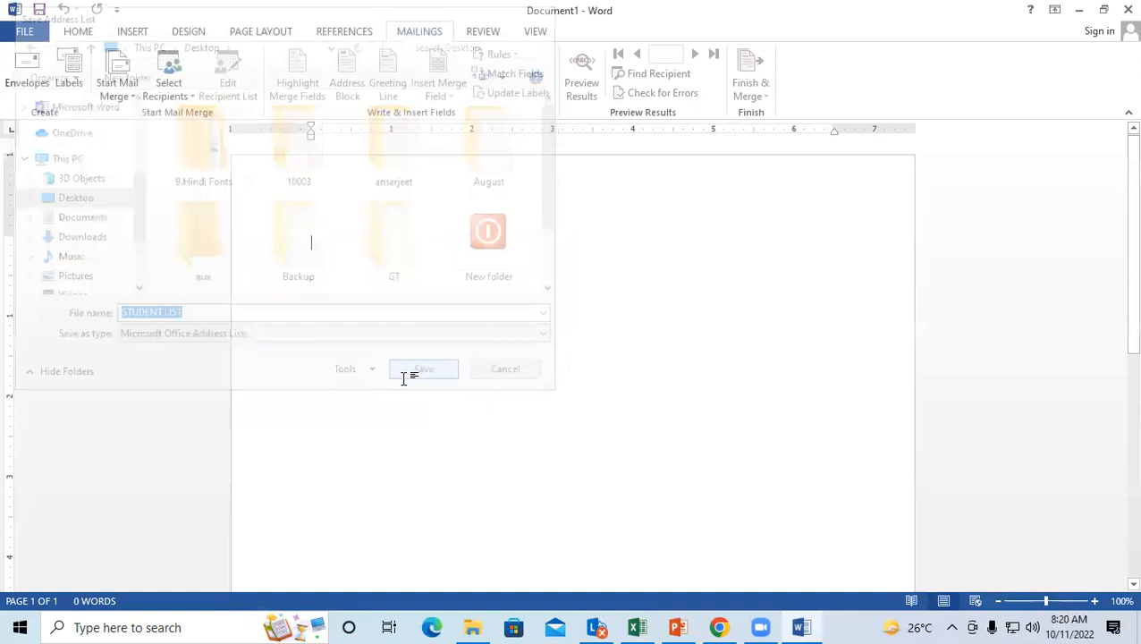
pyautogui.click(1126, 9)
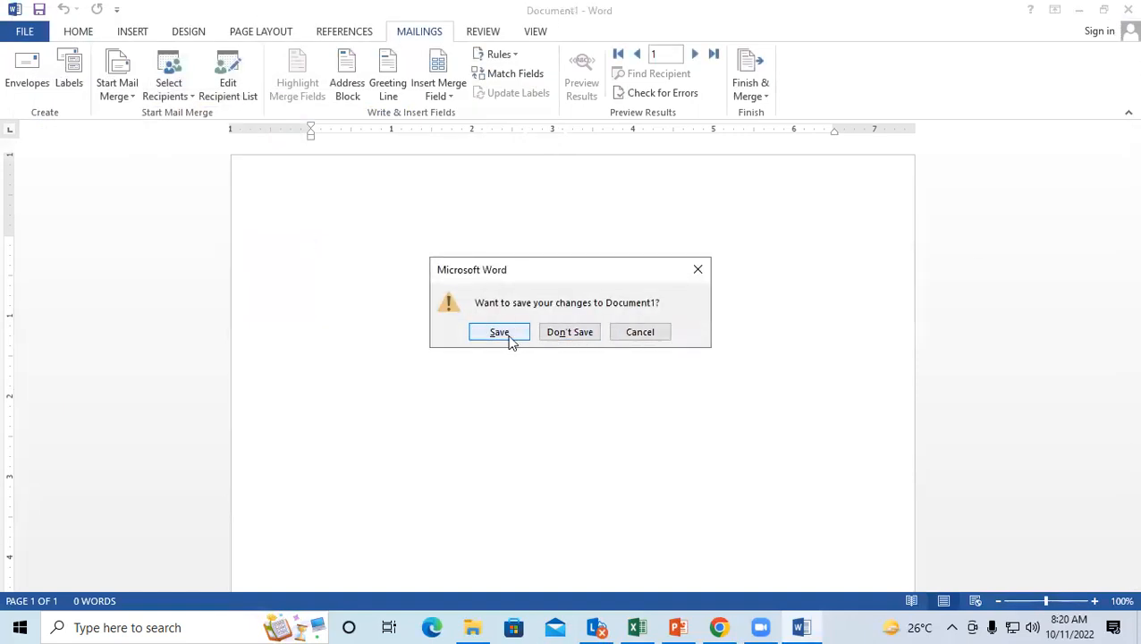
pyautogui.click(555, 337)
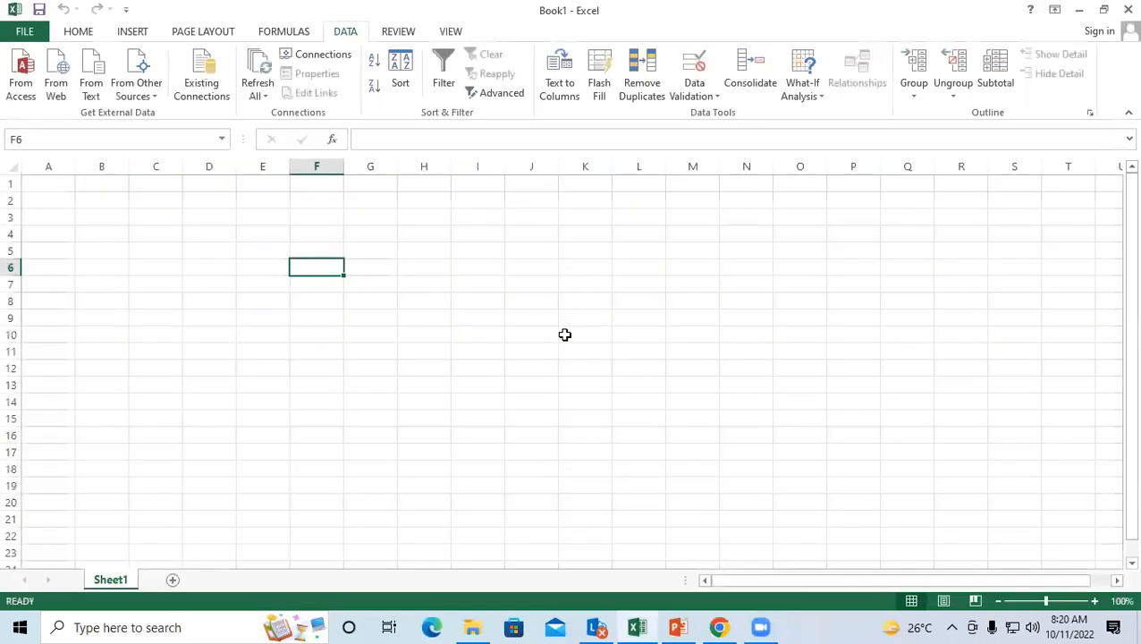
# Step: Select cell B4 and open the Desktop's STUDENT LIST file through Data > From Access
pyautogui.click(171, 267)
pyautogui.click(458, 261)
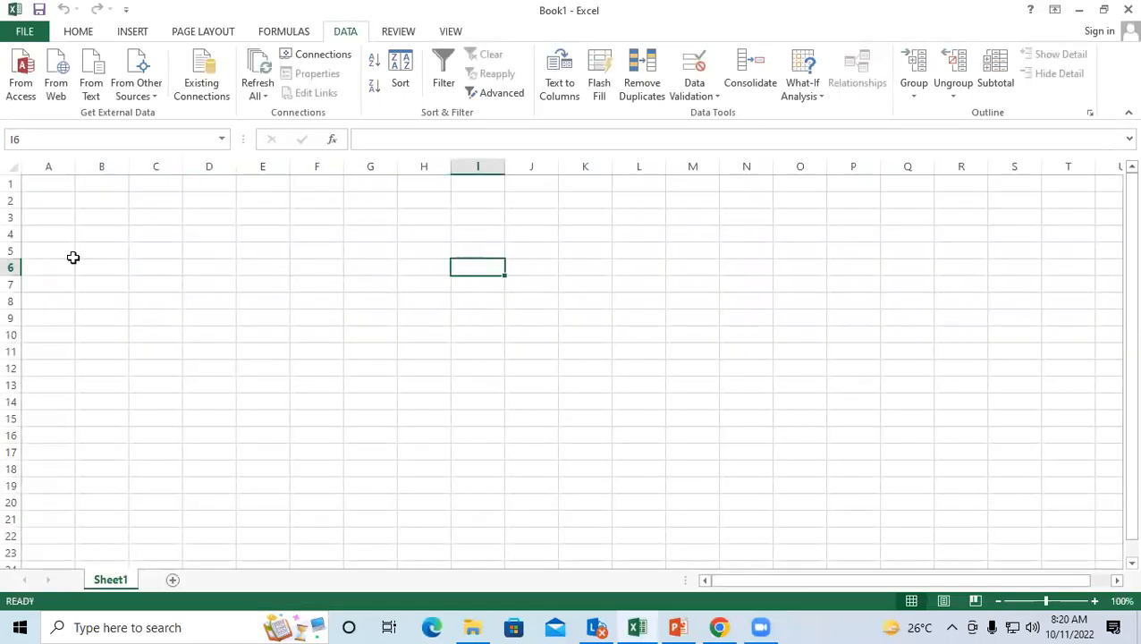
pyautogui.click(77, 234)
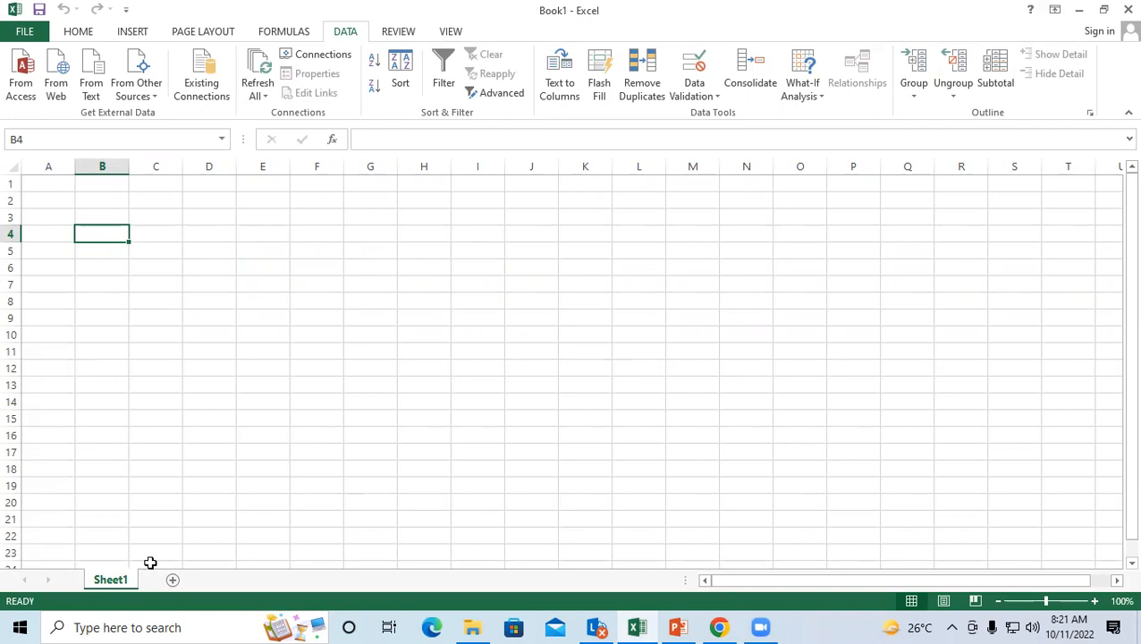
pyautogui.click(20, 64)
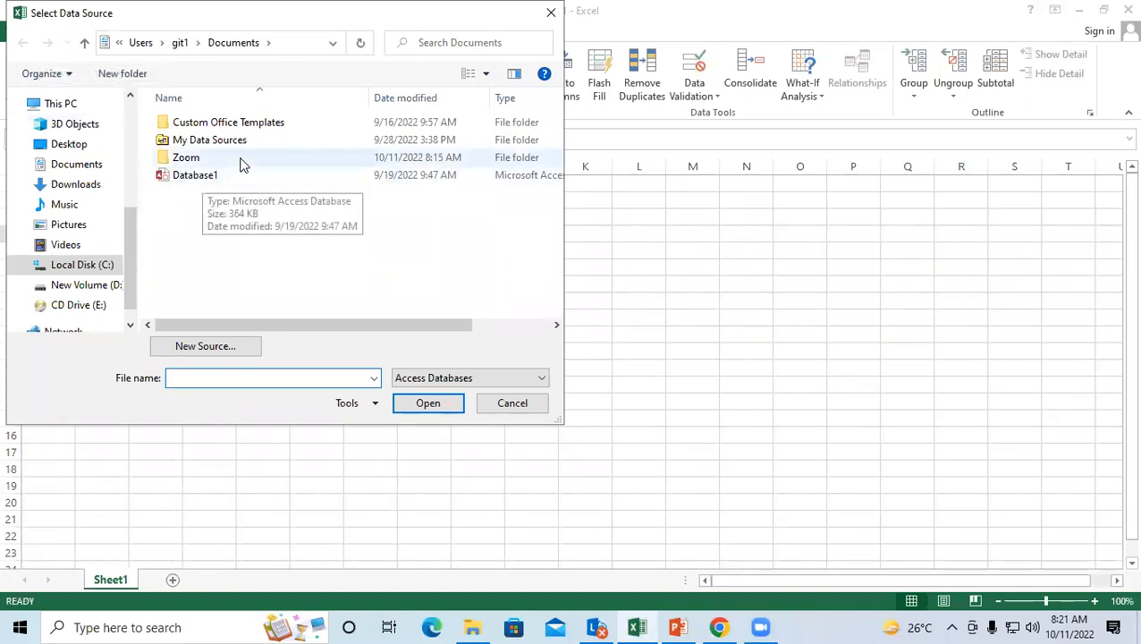
pyautogui.click(70, 147)
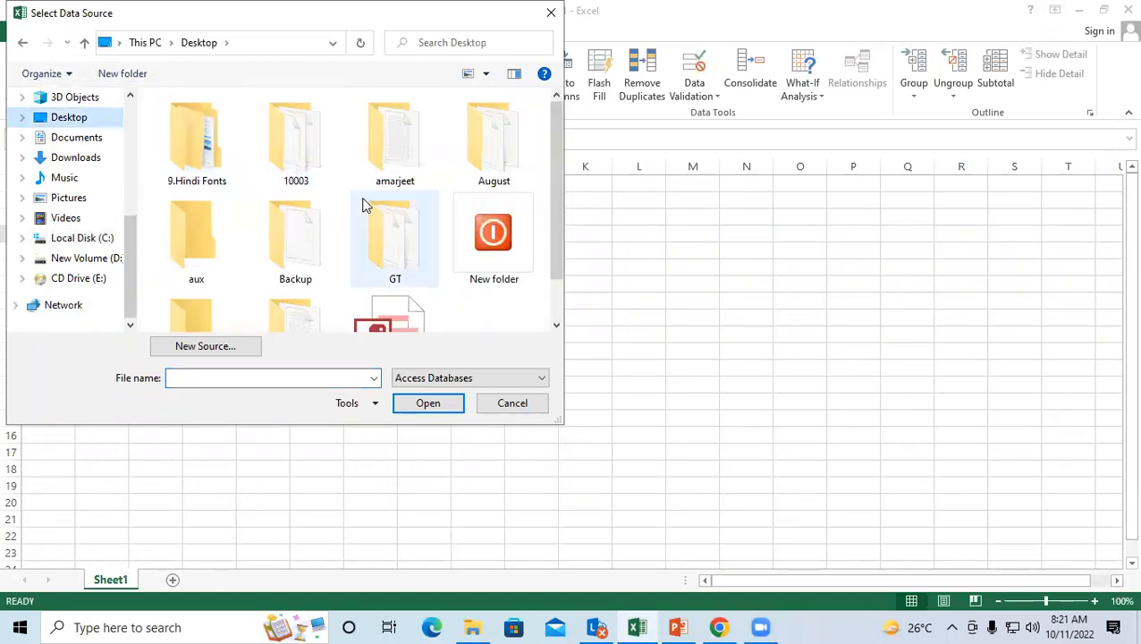
pyautogui.click(556, 327)
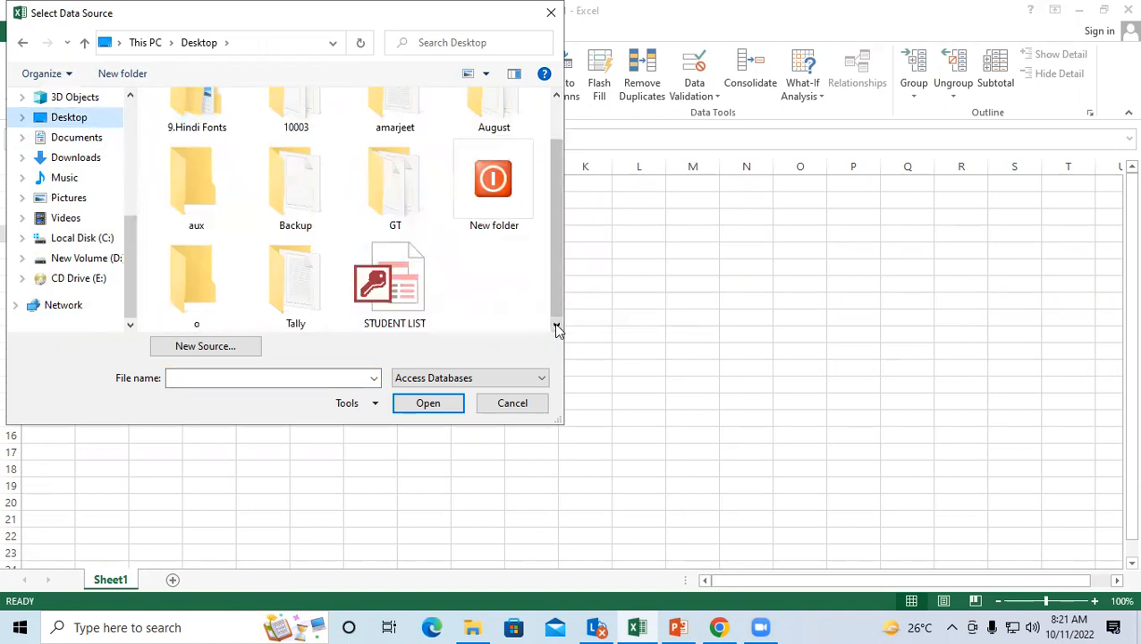
pyautogui.click(393, 277)
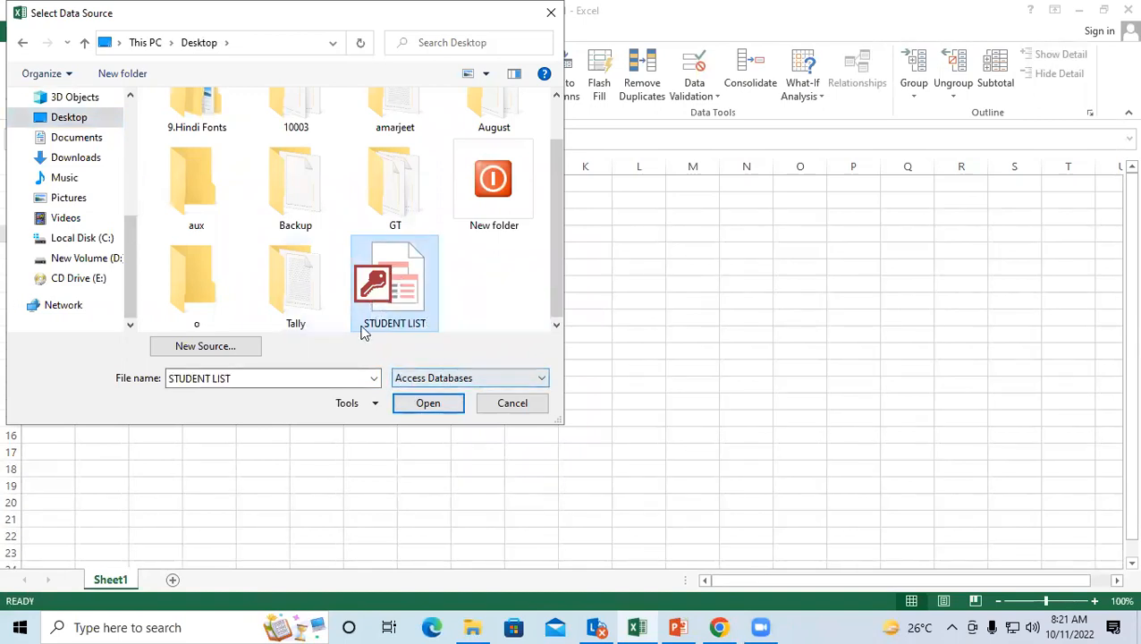
pyautogui.click(429, 404)
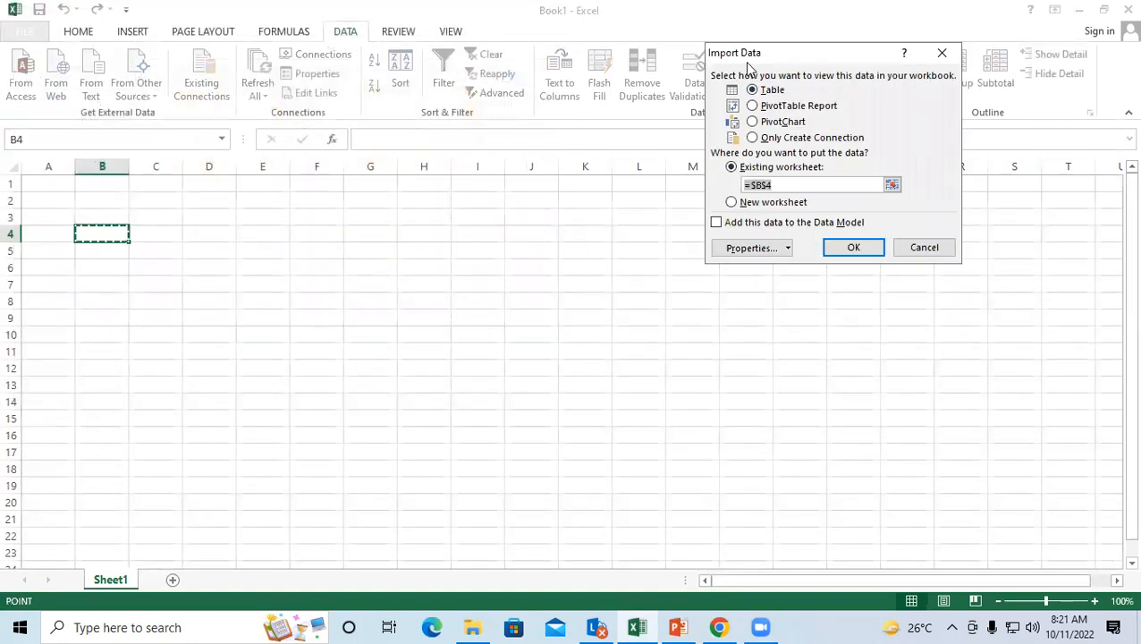
# Step: Accept the import as a Table on the existing worksheet at $B$4
pyautogui.moveTo(747, 59); pyautogui.dragTo(436, 104)
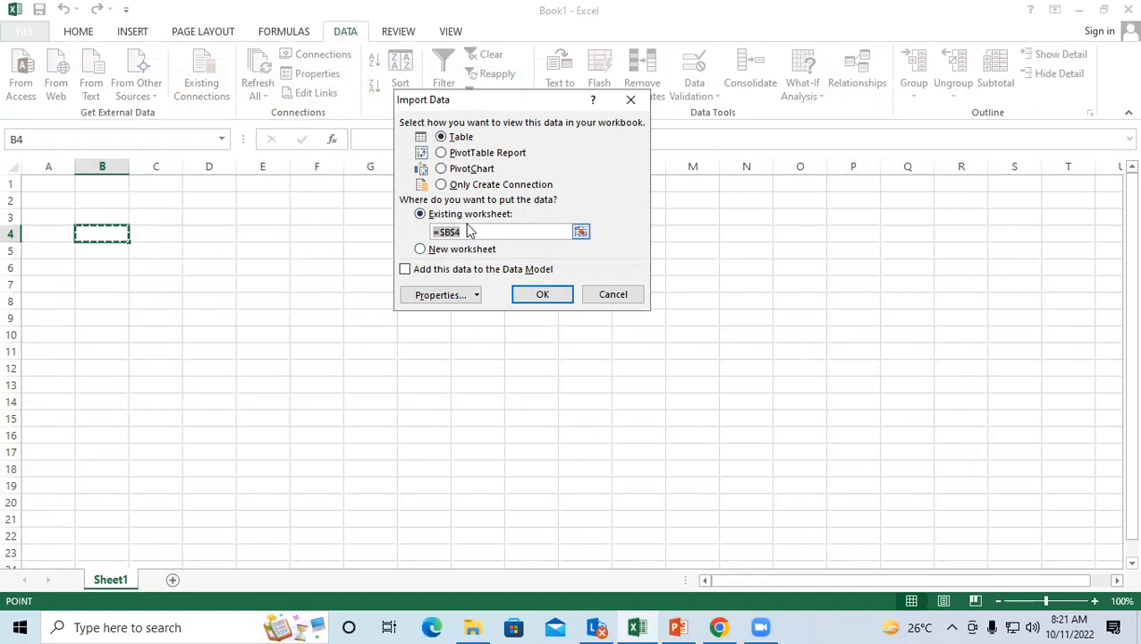
pyautogui.click(542, 297)
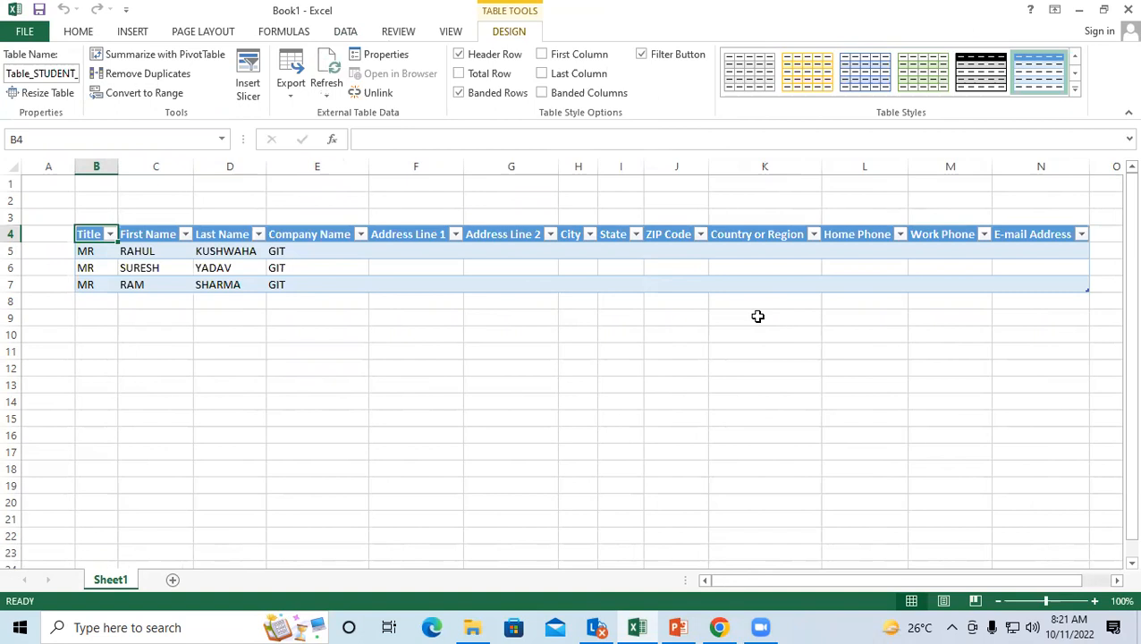
# Step: Clear All from the unused columns from Address Line 1 onward (F4:N7)
pyautogui.click(432, 262)
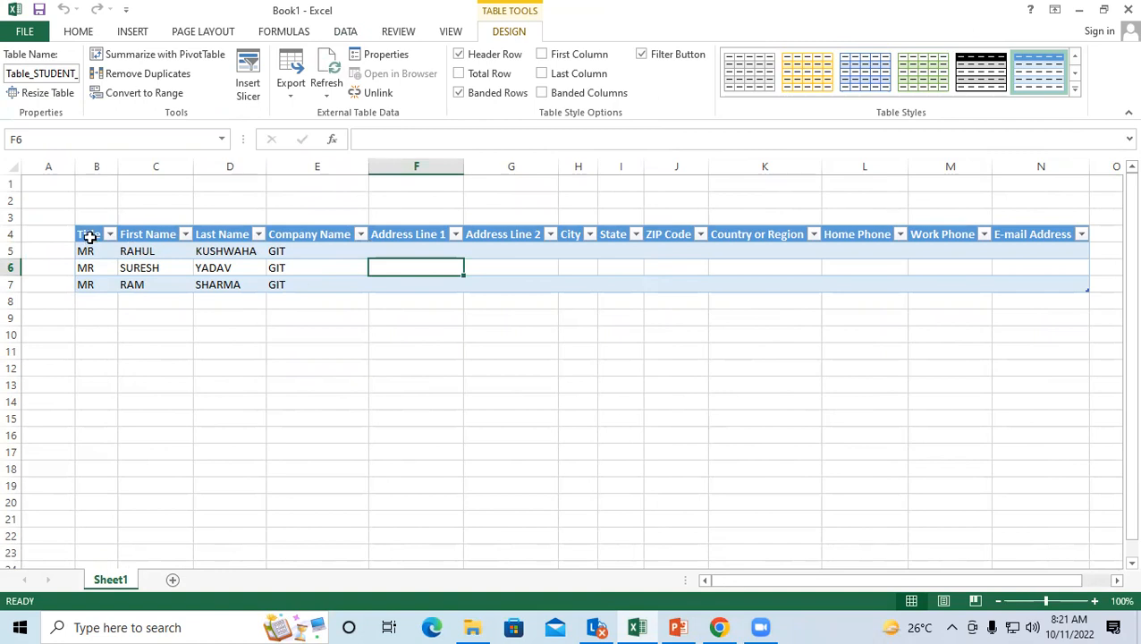
pyautogui.moveTo(90, 234); pyautogui.dragTo(1037, 234)
pyautogui.click(809, 366)
pyautogui.moveTo(423, 234); pyautogui.dragTo(1079, 287)
pyautogui.click(78, 32)
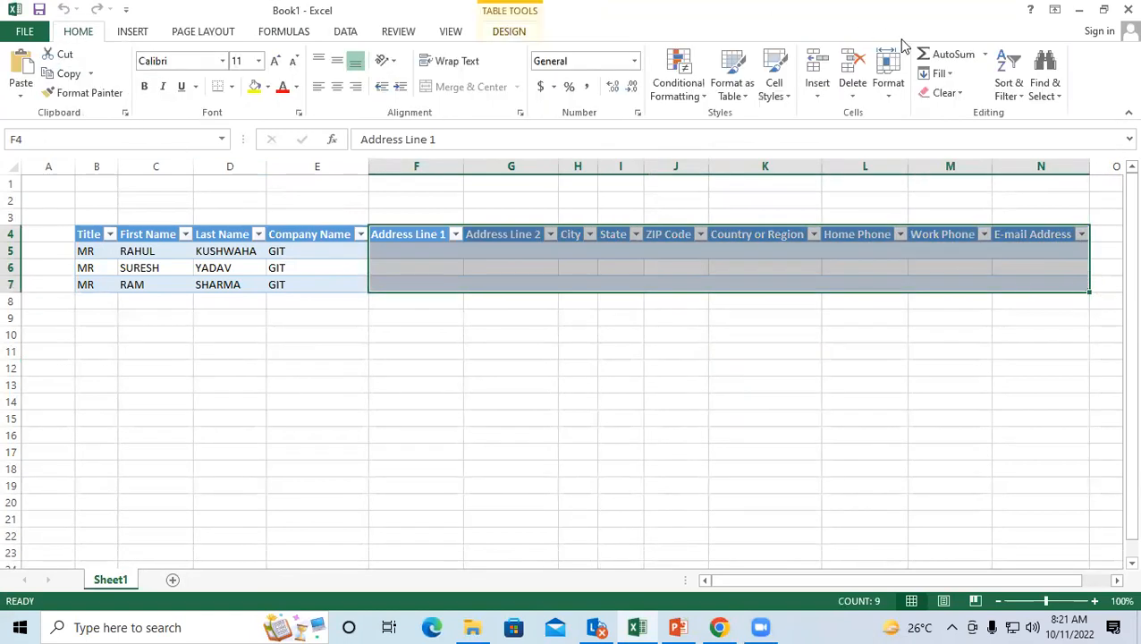
pyautogui.click(955, 94)
pyautogui.click(956, 114)
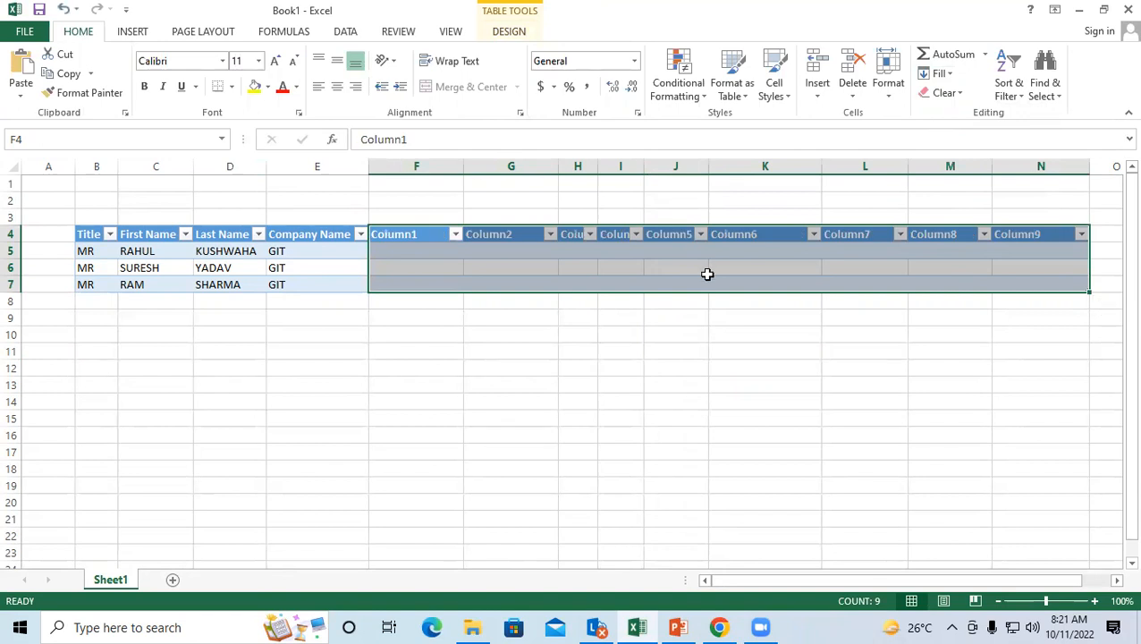
pyautogui.click(943, 93)
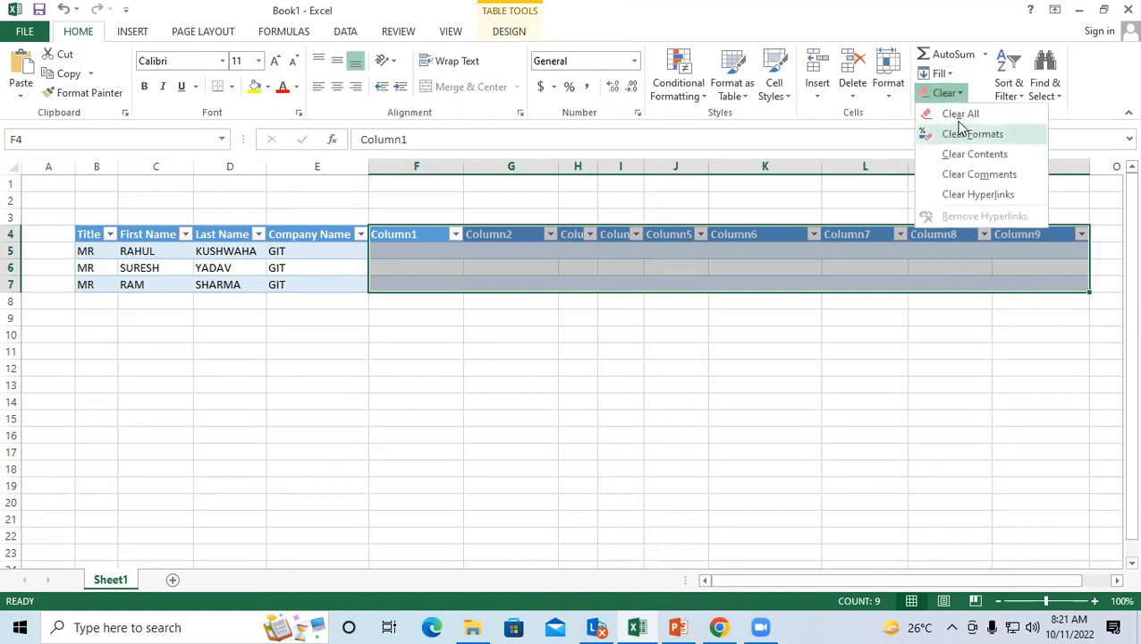
pyautogui.click(974, 113)
pyautogui.click(534, 368)
# Step: Delete worksheet columns F through N from the imported table
pyautogui.click(405, 226)
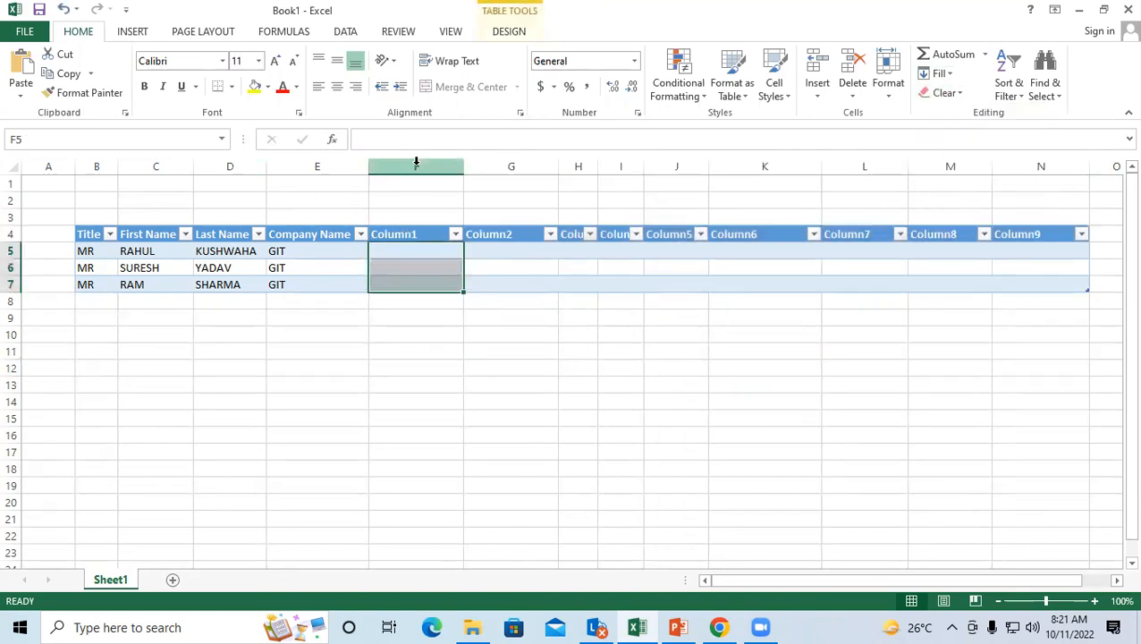
pyautogui.moveTo(415, 165); pyautogui.dragTo(1055, 154)
pyautogui.click(852, 69)
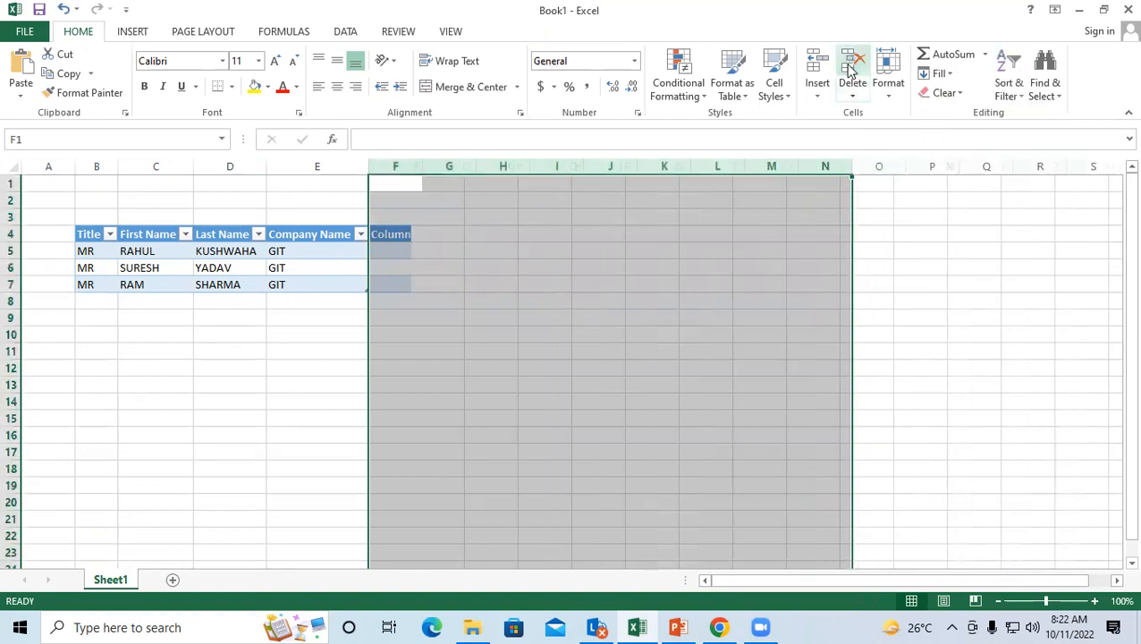
pyautogui.click(548, 363)
pyautogui.click(323, 269)
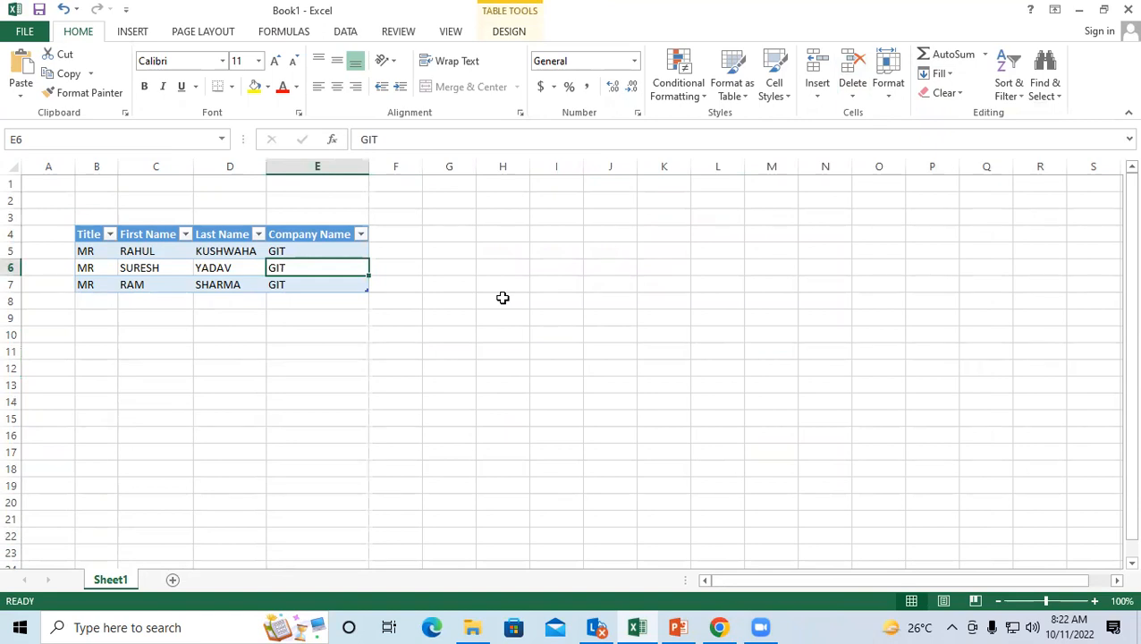
pyautogui.click(229, 328)
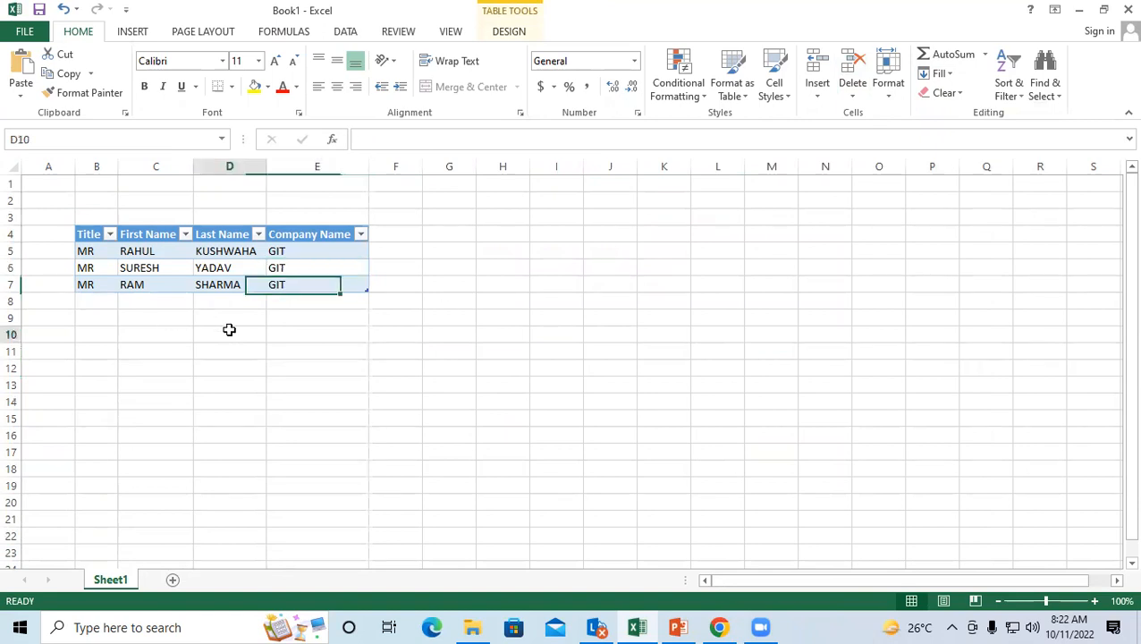
pyautogui.click(94, 282)
pyautogui.click(540, 283)
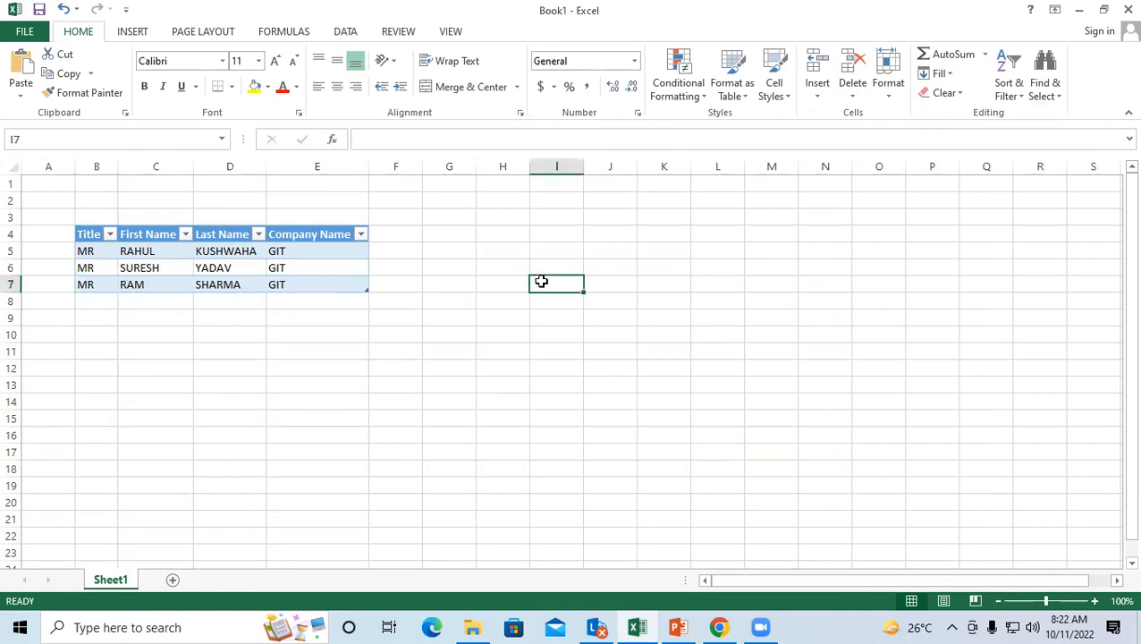
# Step: Select various cells around the trimmed four-column table
pyautogui.click(413, 296)
pyautogui.click(412, 238)
pyautogui.click(444, 234)
pyautogui.click(439, 294)
pyautogui.click(399, 239)
pyautogui.click(458, 244)
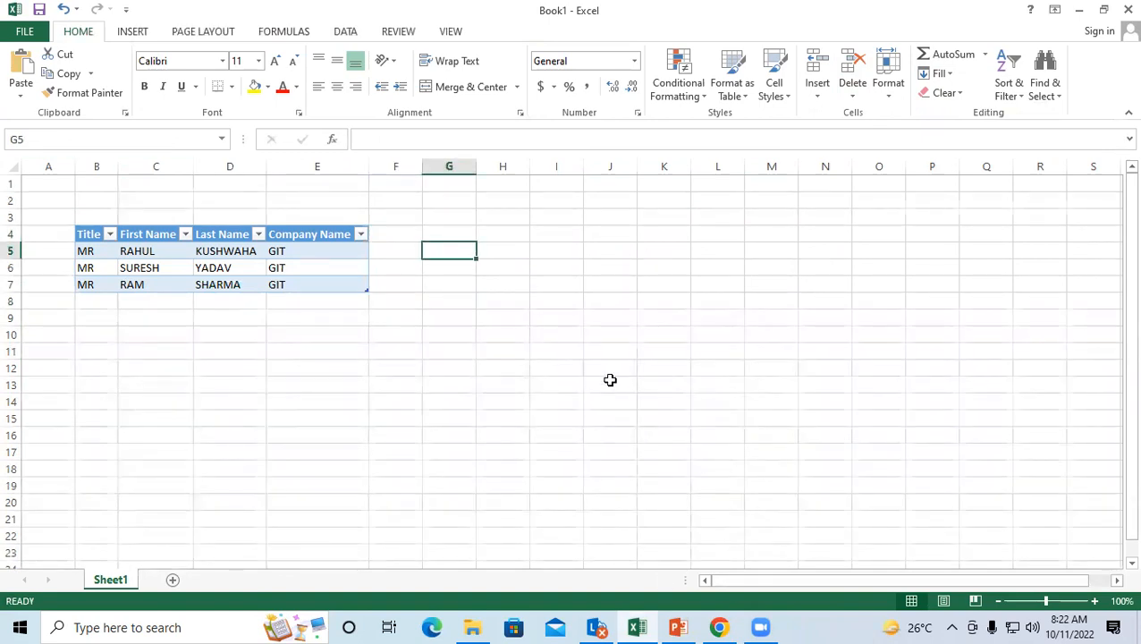
pyautogui.click(590, 253)
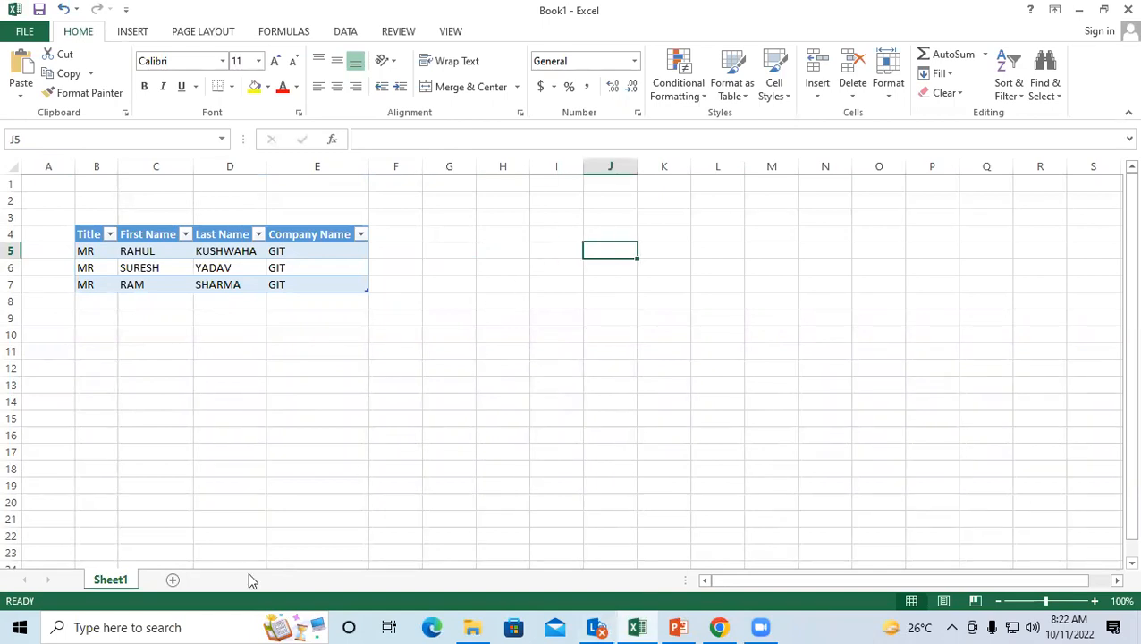
pyautogui.click(183, 347)
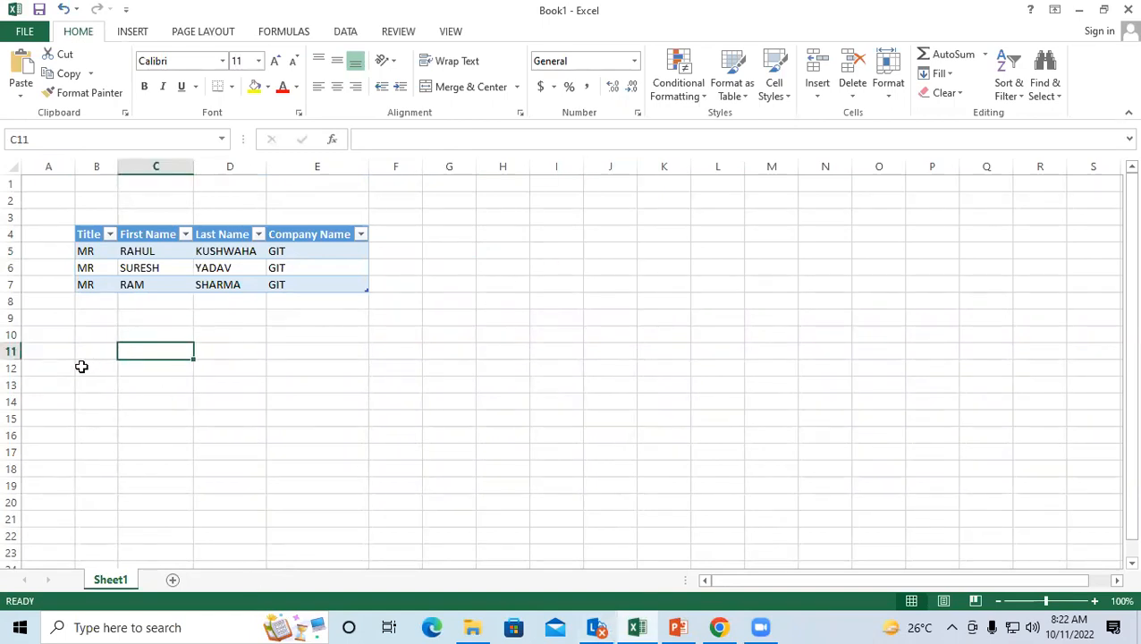
# Step: Import the Database1 Access file as a table placed on a New worksheet
pyautogui.click(81, 366)
pyautogui.click(346, 33)
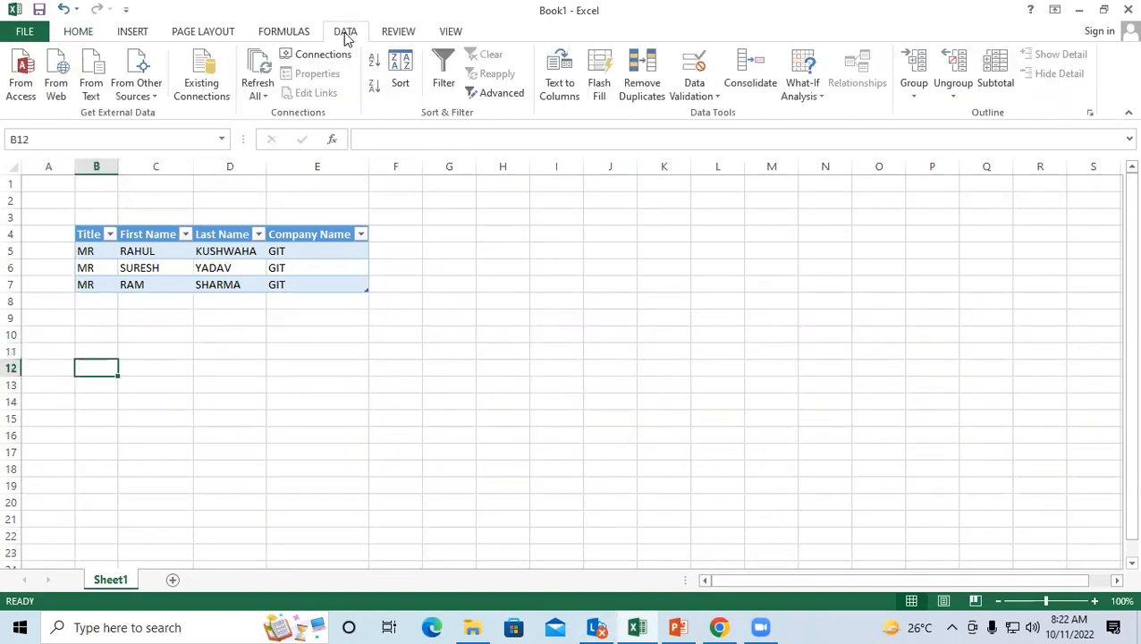
pyautogui.click(21, 70)
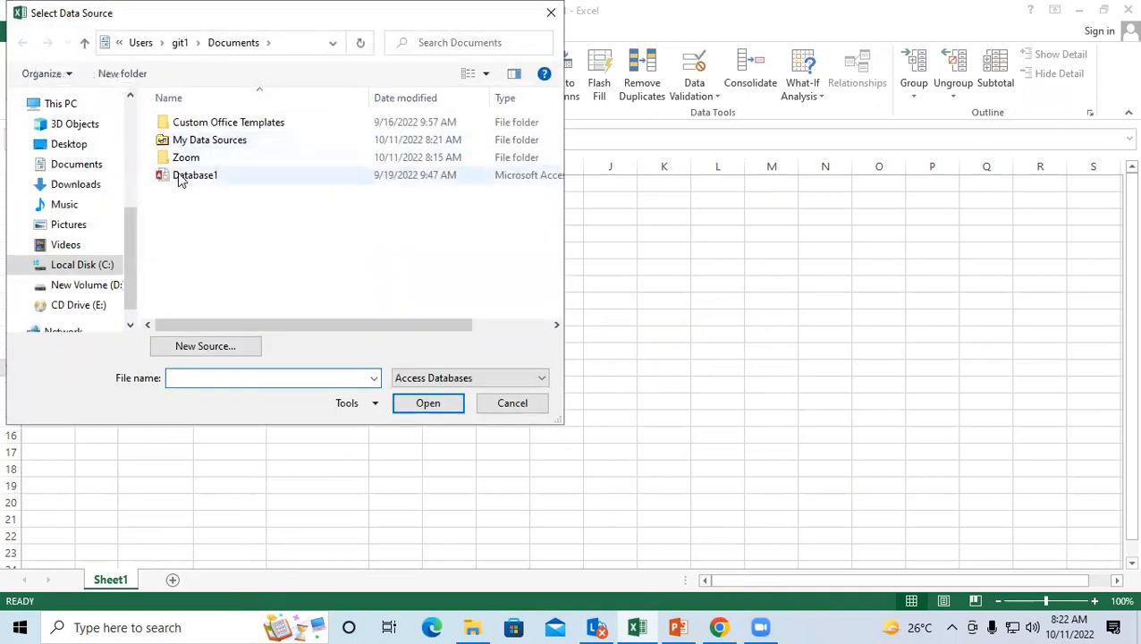
pyautogui.click(188, 179)
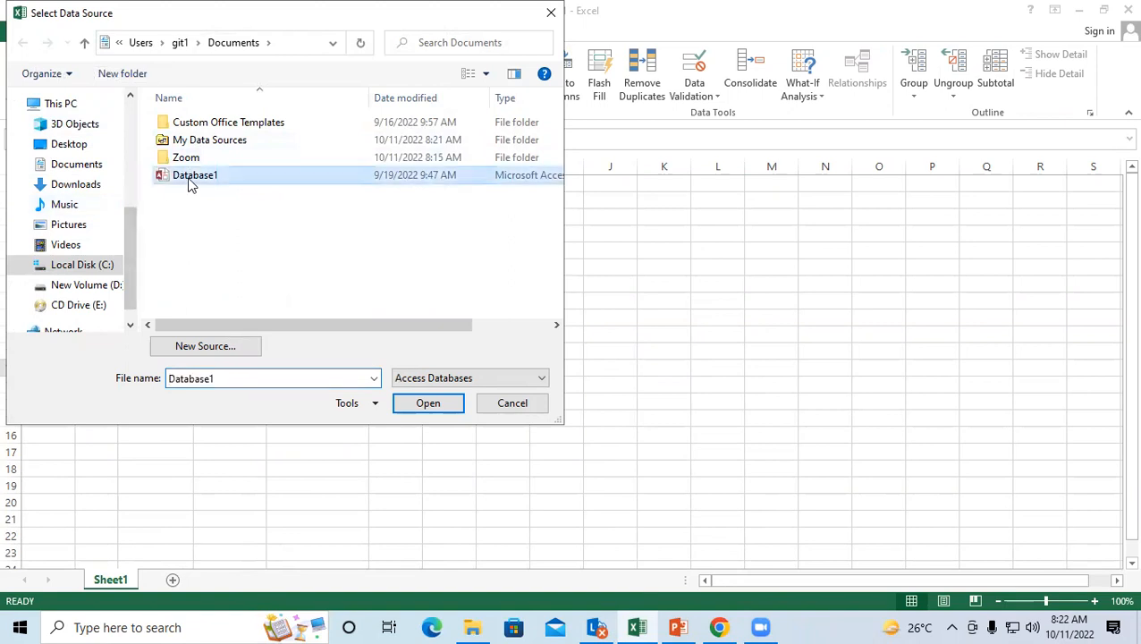
pyautogui.click(427, 403)
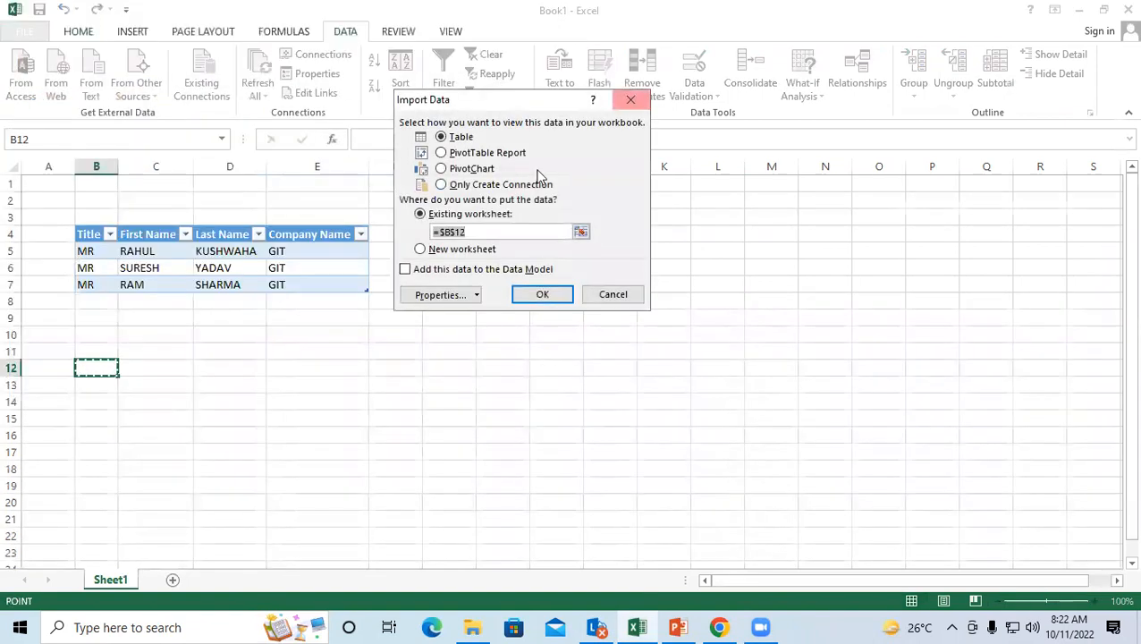
pyautogui.moveTo(489, 100); pyautogui.dragTo(590, 82)
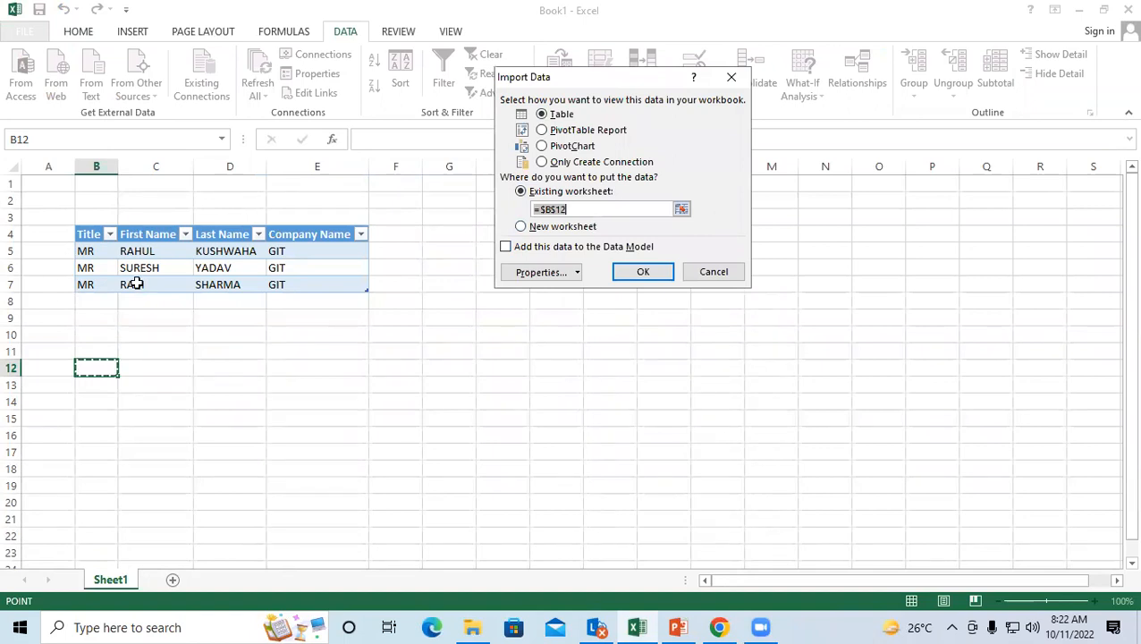
pyautogui.click(522, 227)
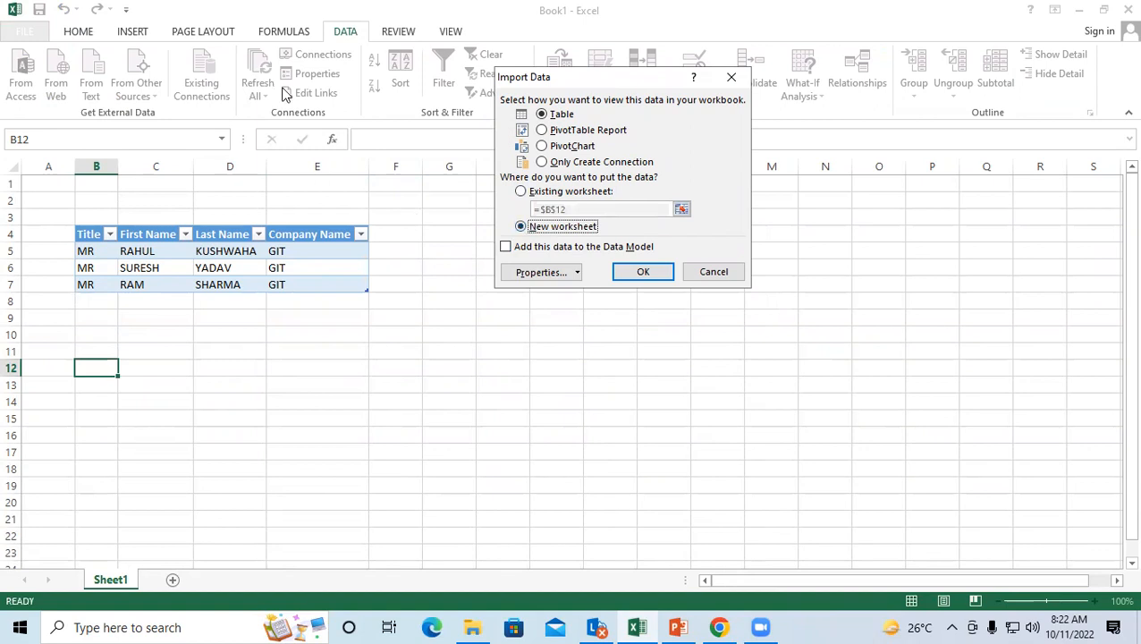
pyautogui.click(647, 273)
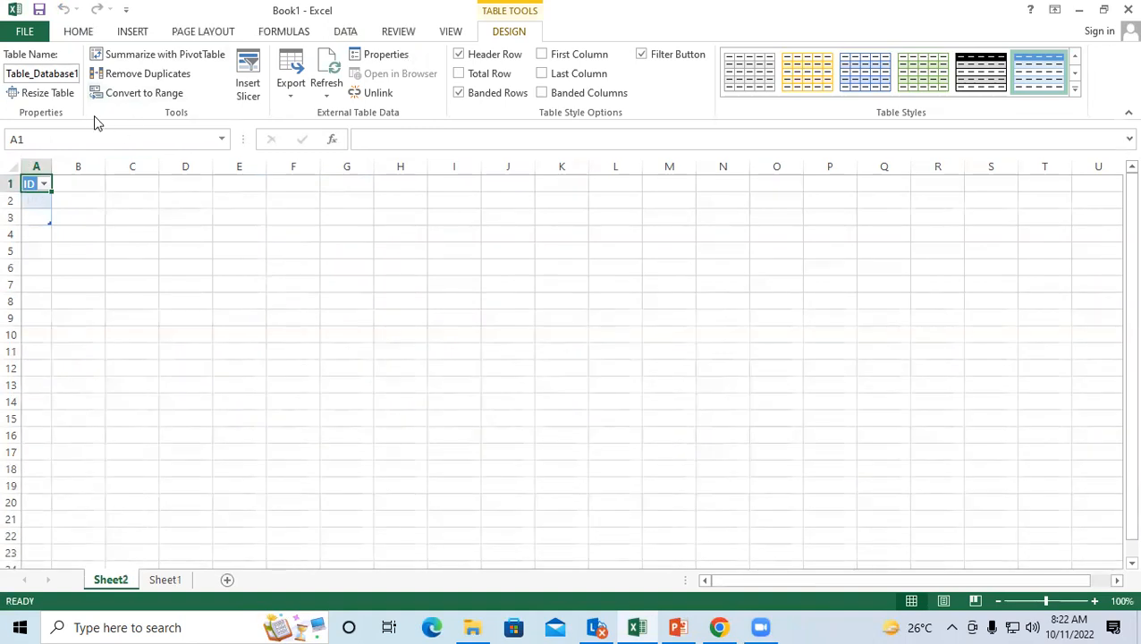
# Step: Close the Excel workbook without saving changes
pyautogui.click(78, 215)
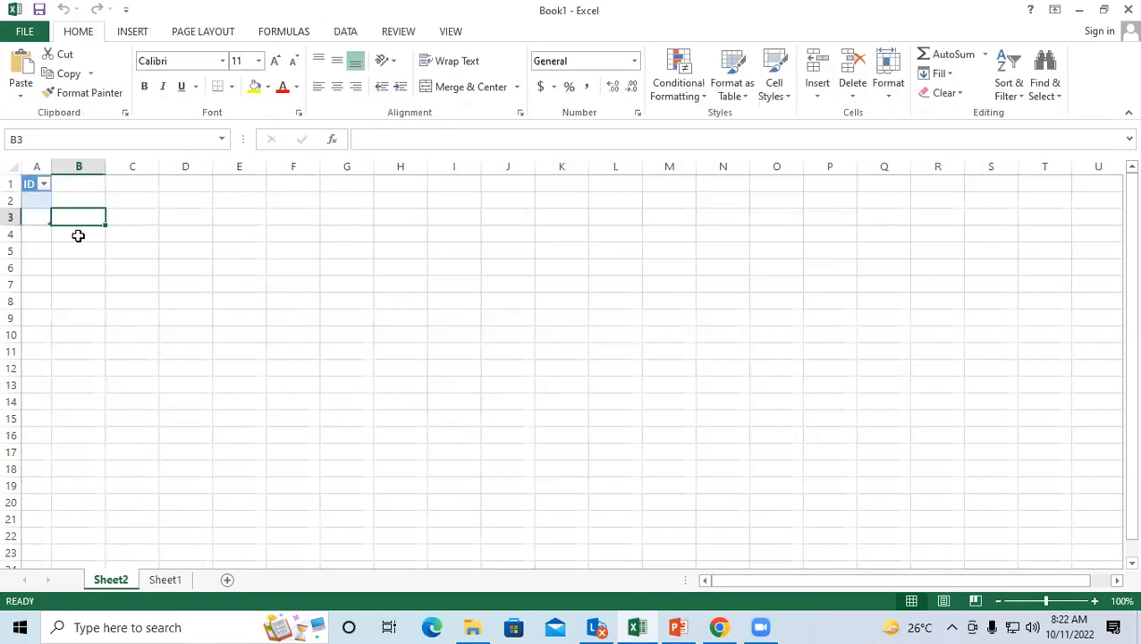
pyautogui.click(487, 268)
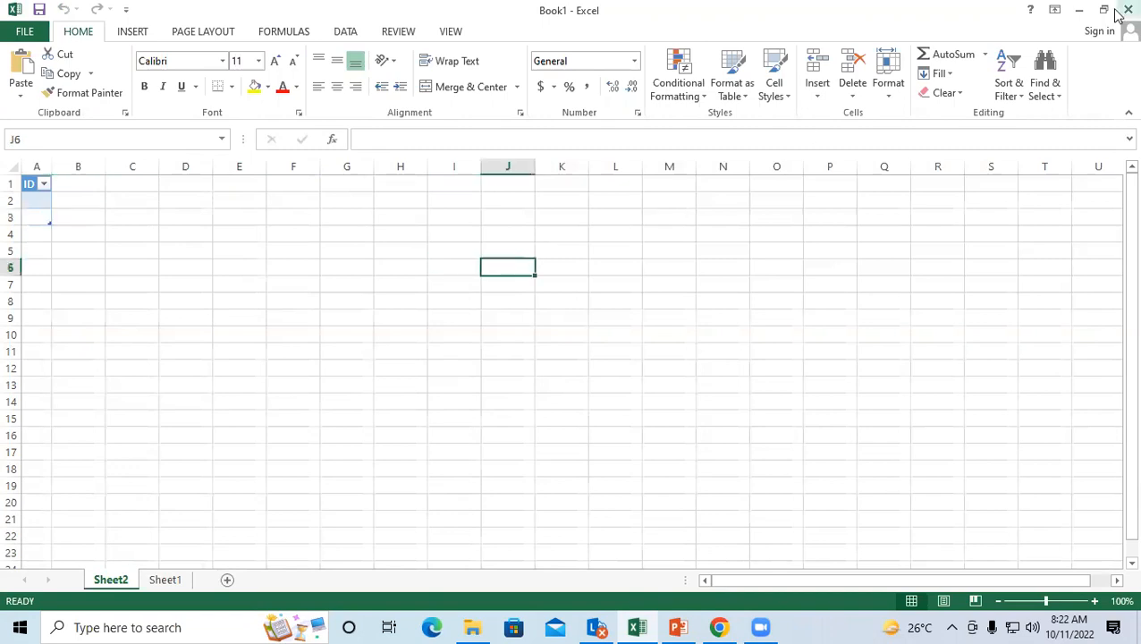
pyautogui.click(1121, 10)
pyautogui.click(568, 331)
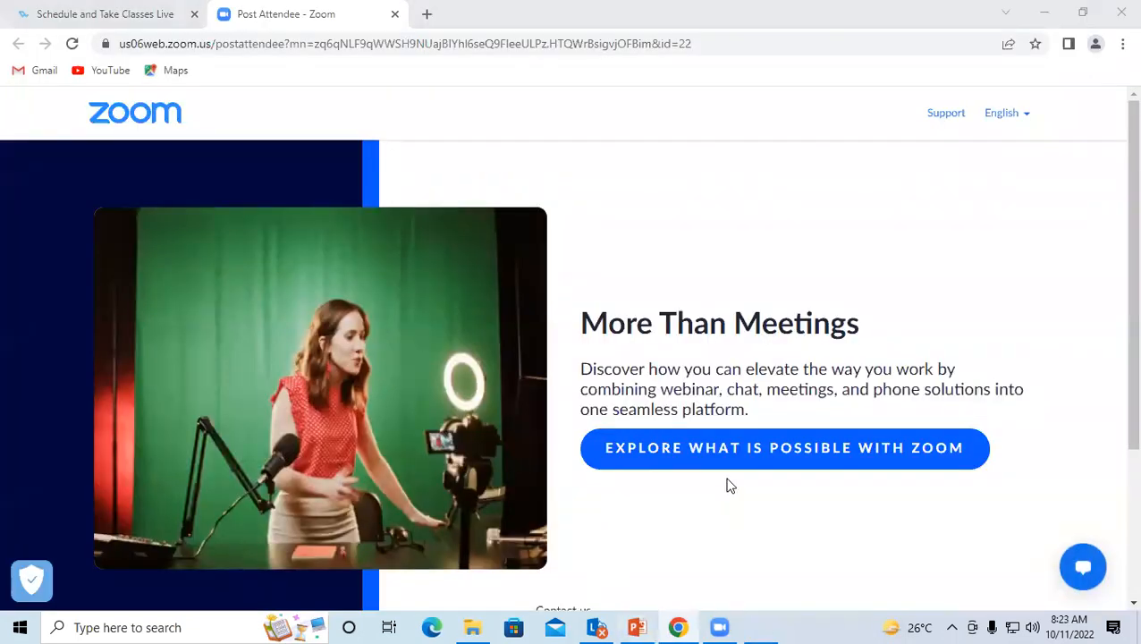
# Step: Relaunch Excel from the Run box, decline the default-program prompt, and open a blank workbook
pyautogui.press('super+r')
pyautogui.write('EX')
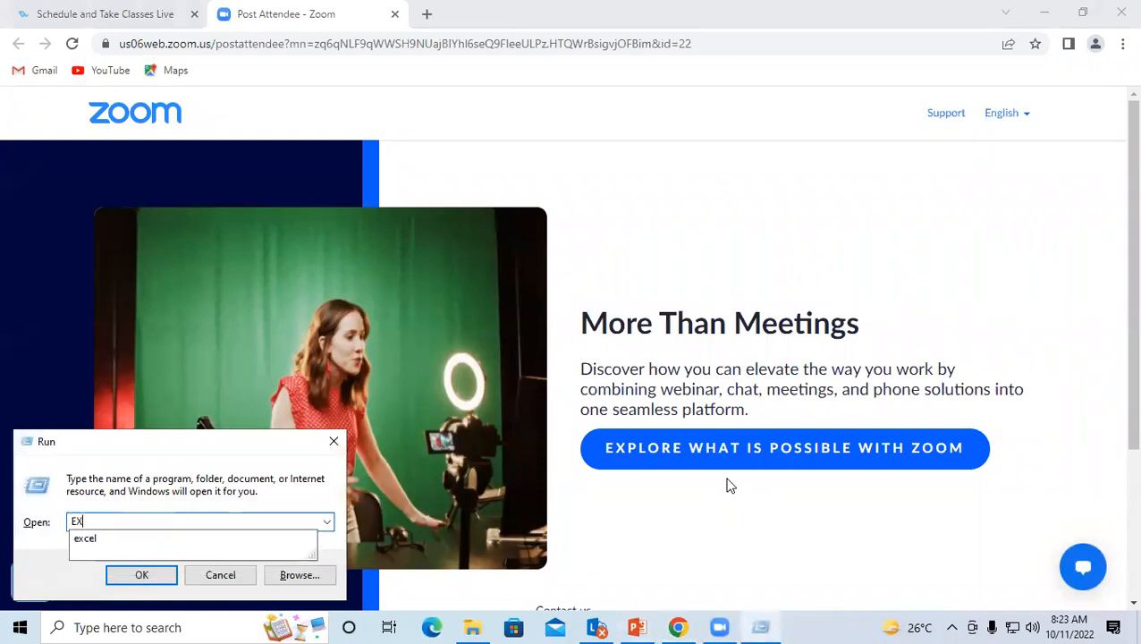
pyautogui.press('Down')
pyautogui.press('Return')
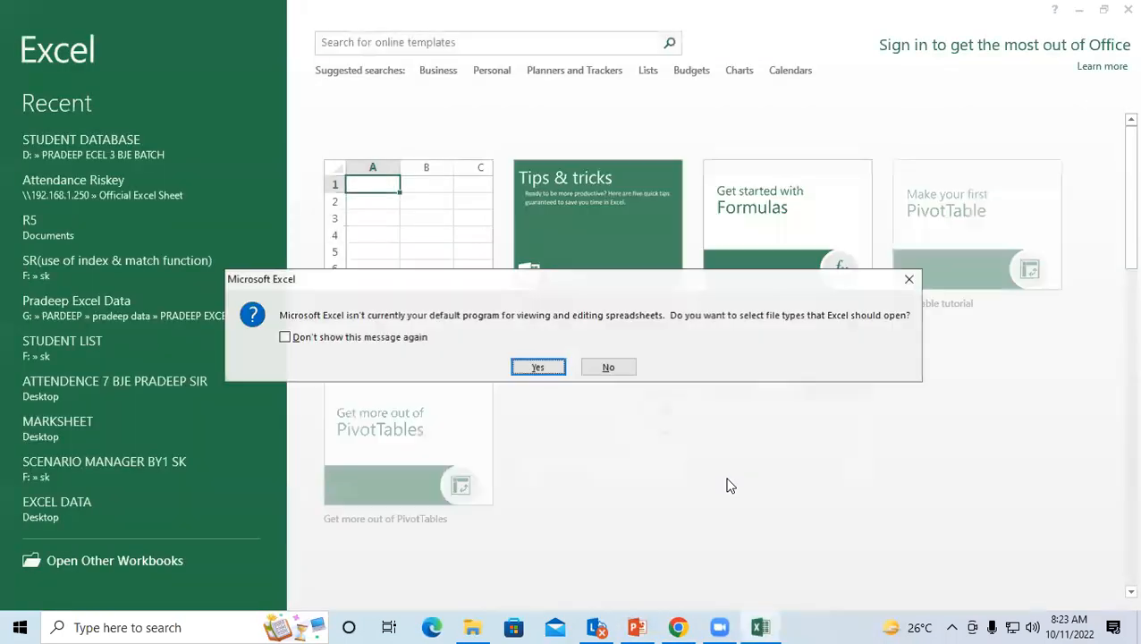
pyautogui.click(608, 366)
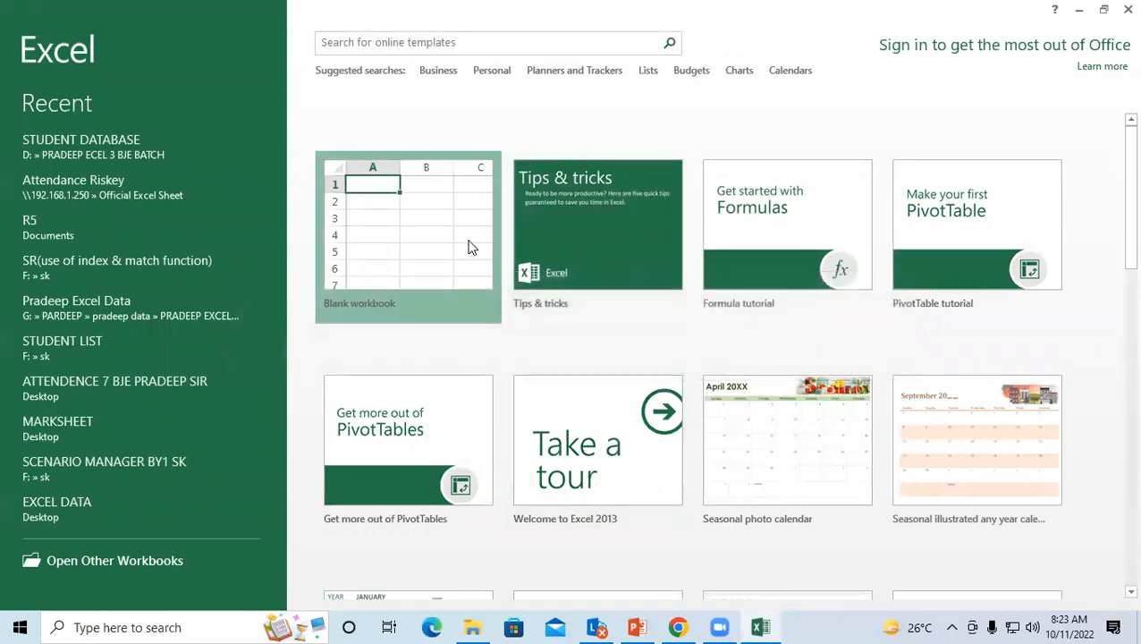
pyautogui.click(468, 246)
# Step: Bring in the Desktop's STUDENT LIST via From Access as a Table at =$A$1
pyautogui.click(339, 32)
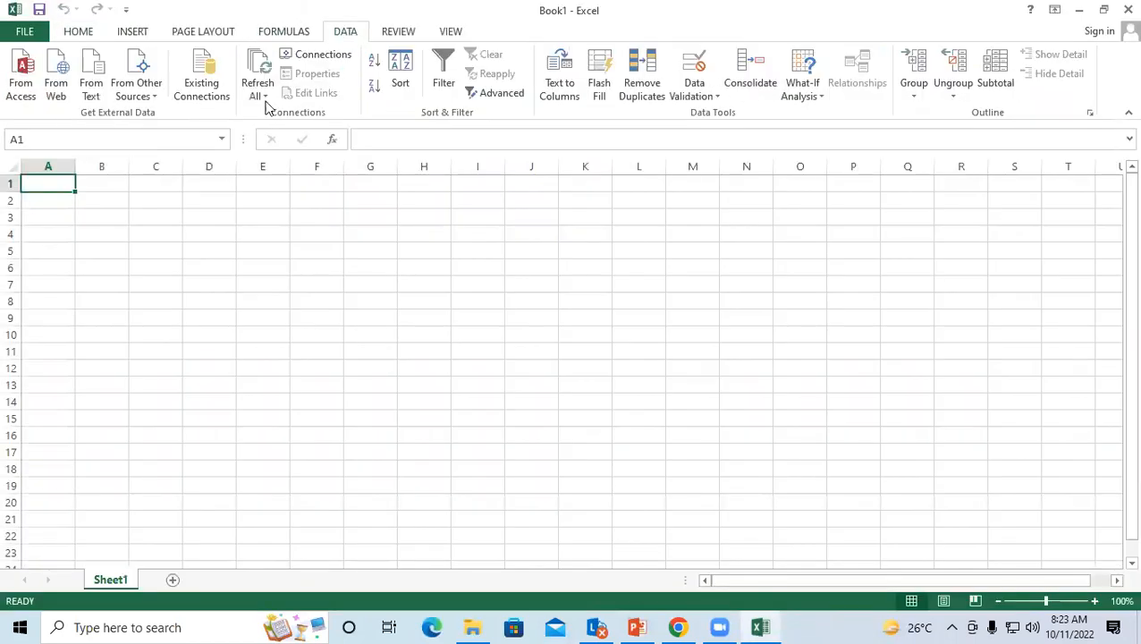
pyautogui.click(20, 73)
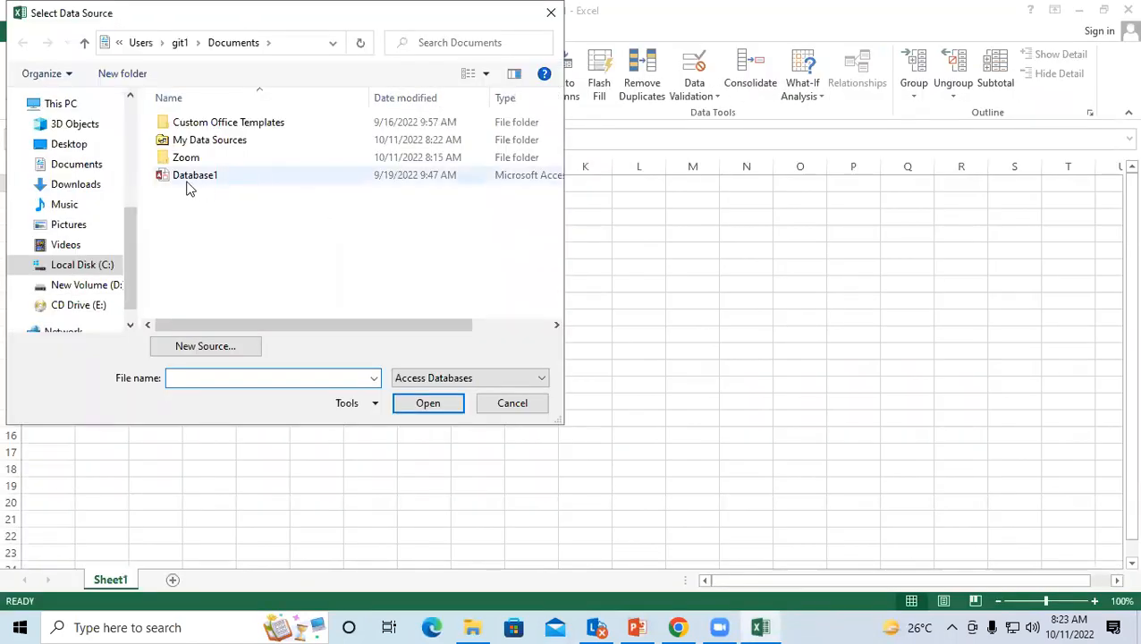
pyautogui.click(75, 146)
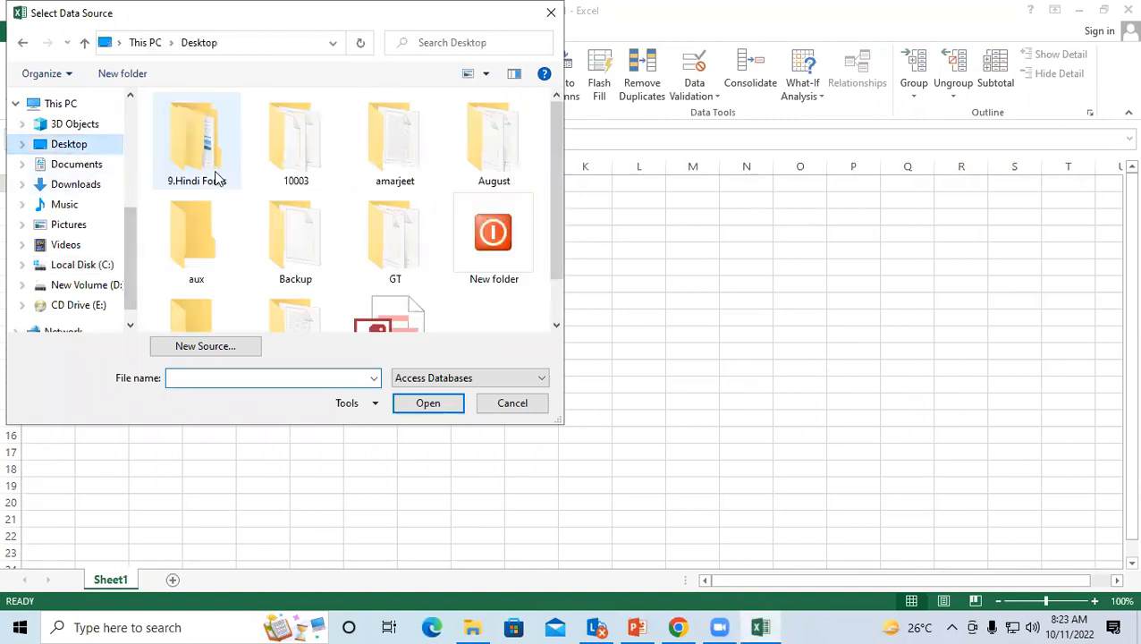
pyautogui.scroll(-1, 555, 322)
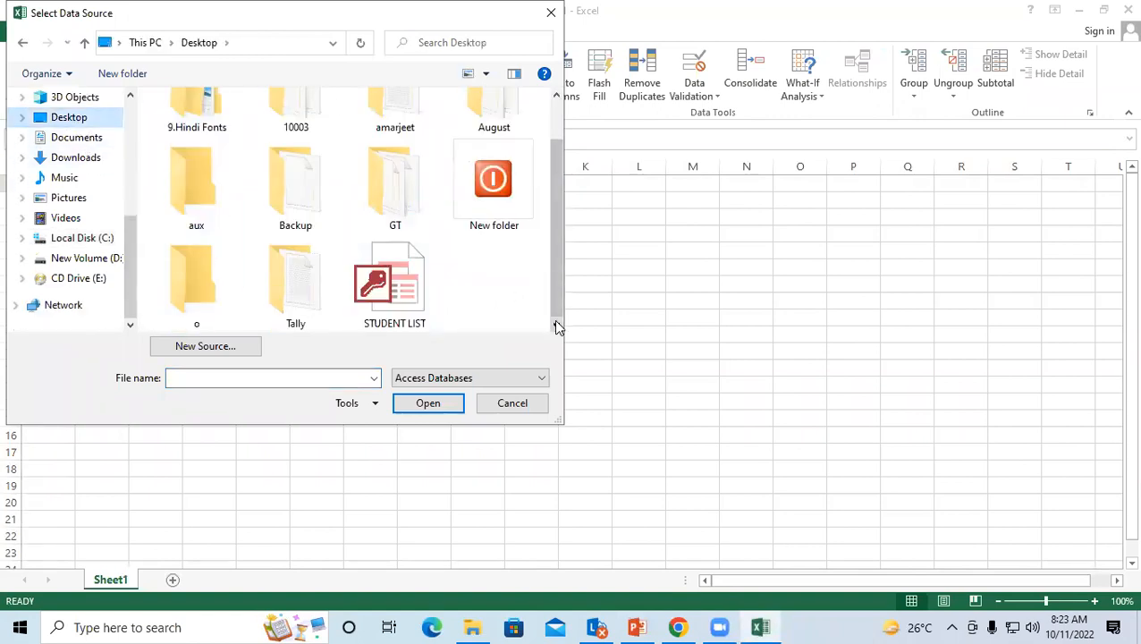
pyautogui.click(416, 299)
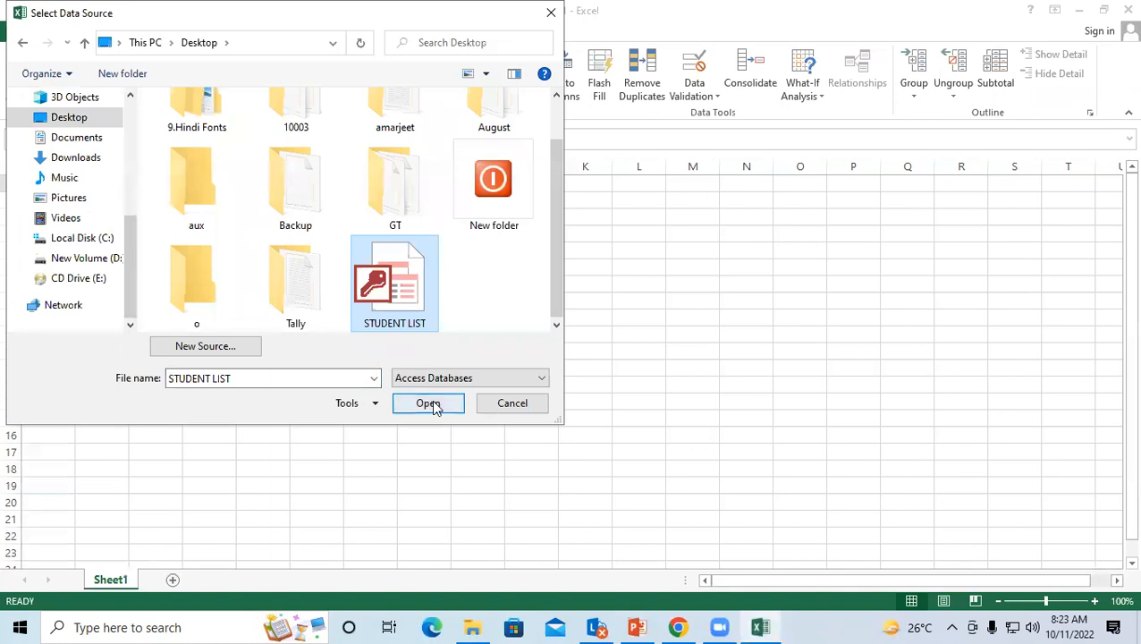
pyautogui.click(429, 402)
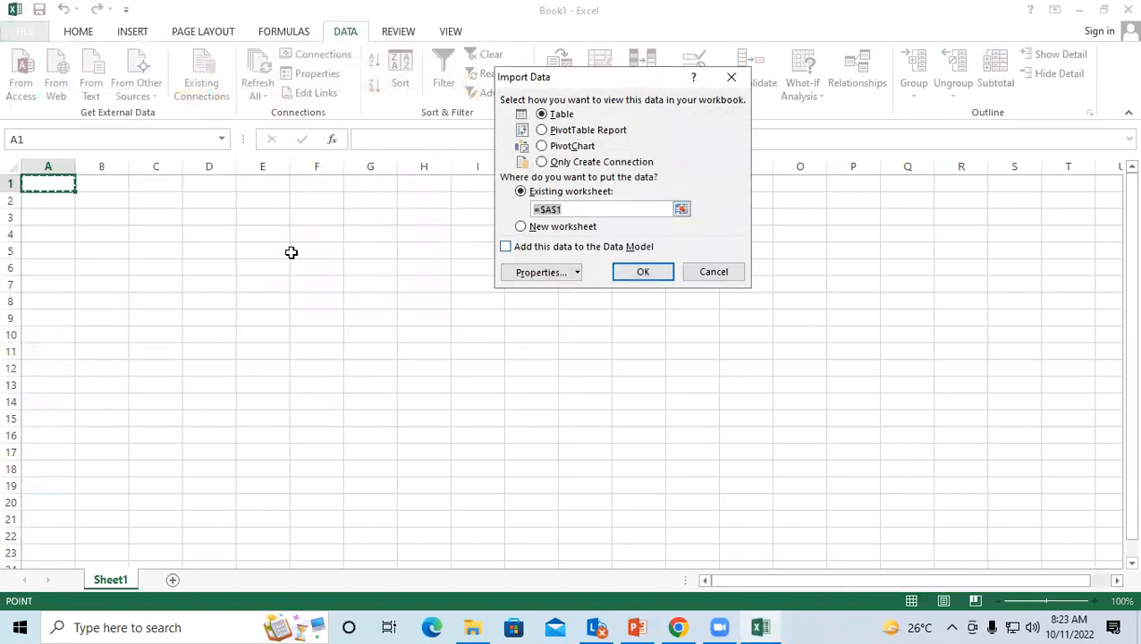
pyautogui.click(635, 271)
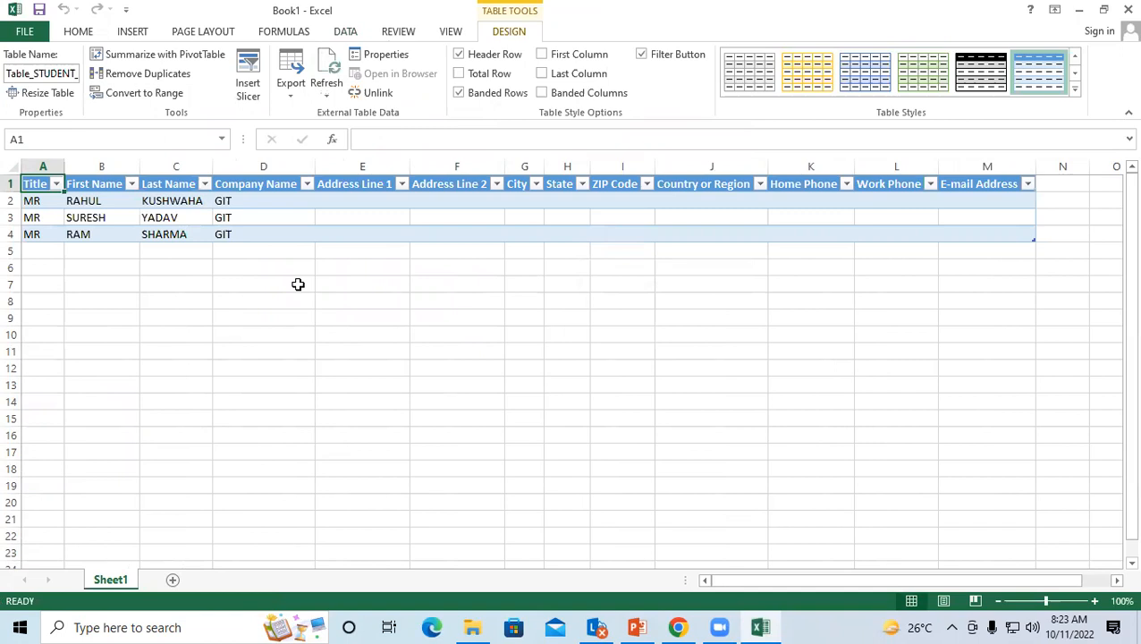
# Step: Add a new worksheet, Sheet2, and select cell B3
pyautogui.click(403, 350)
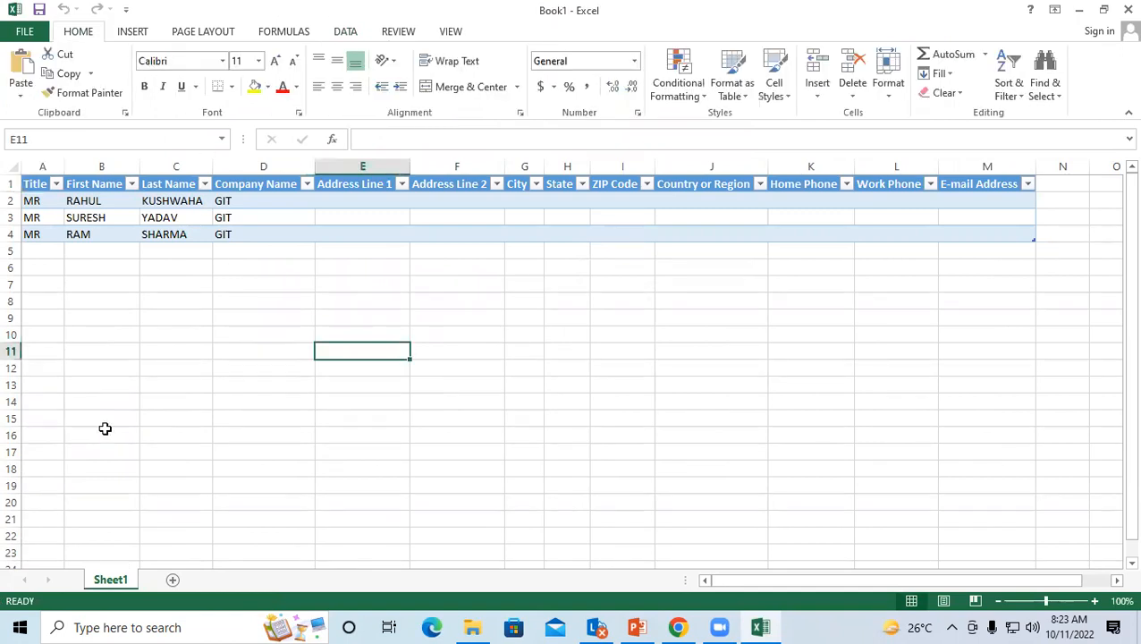
pyautogui.click(172, 582)
pyautogui.click(94, 217)
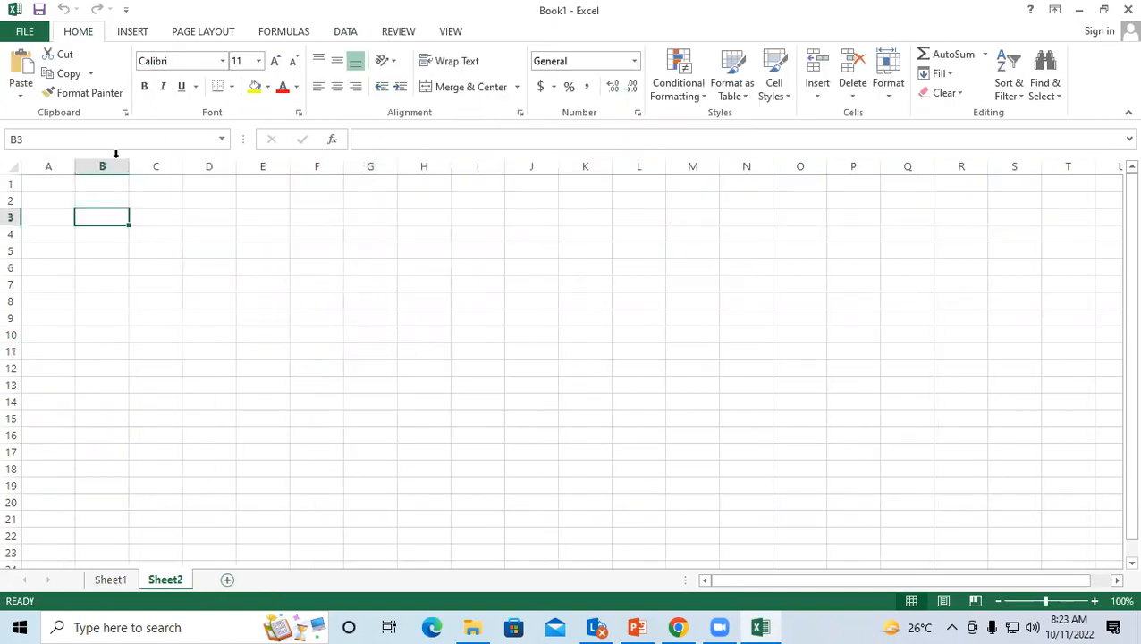
# Step: Open a From Web query on MSN and search for BASIC COMPUTER SHORTCUT KEY
pyautogui.click(347, 32)
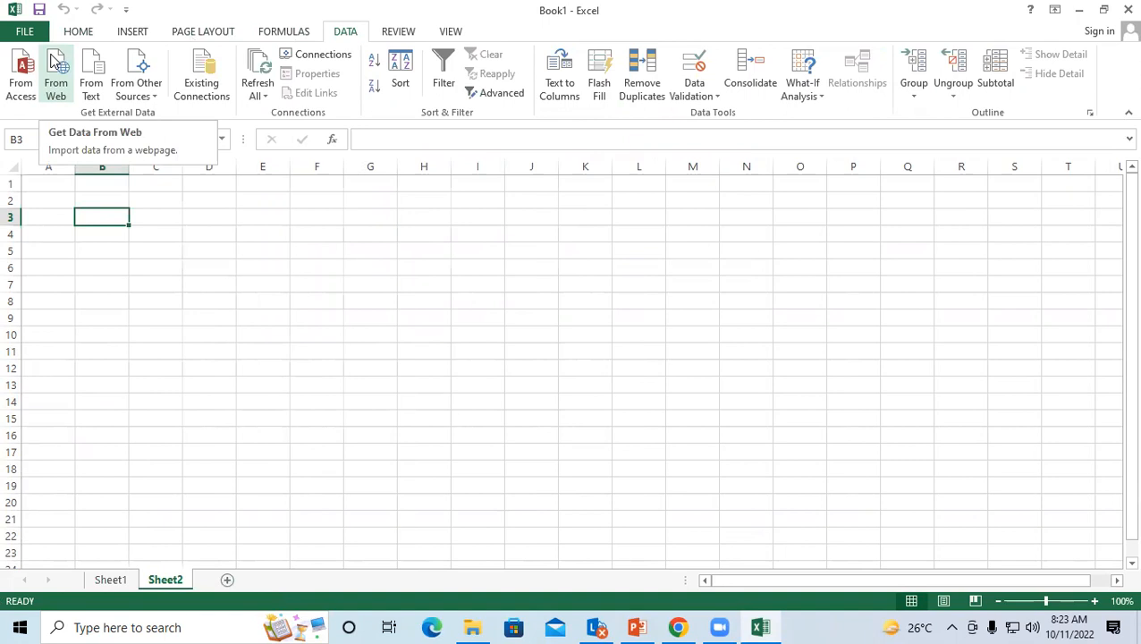
pyautogui.click(56, 68)
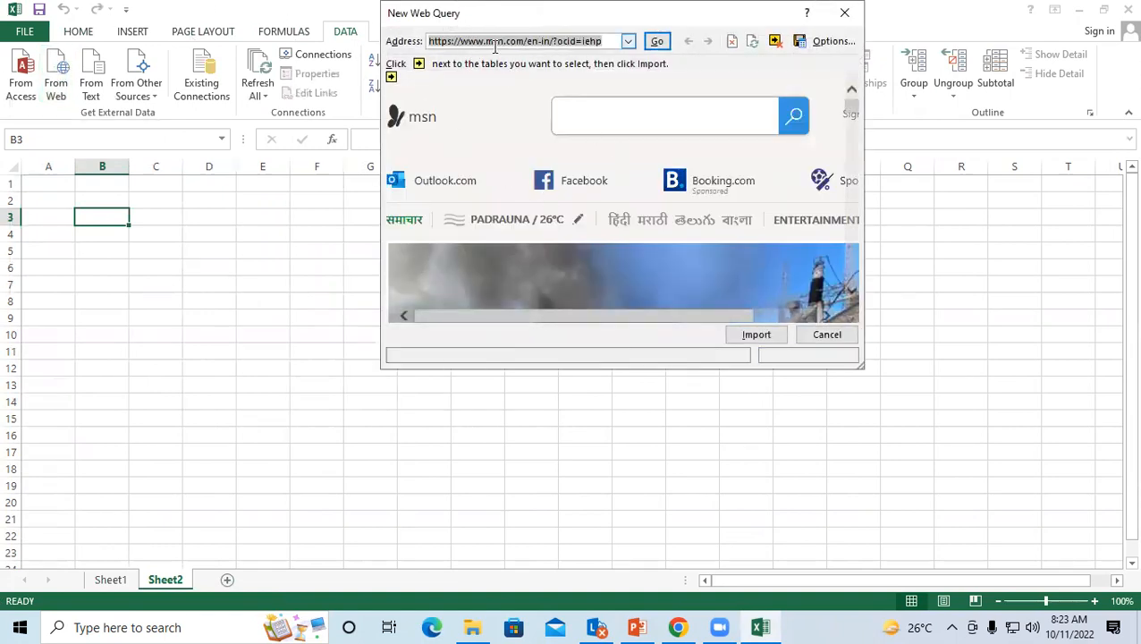
pyautogui.click(580, 116)
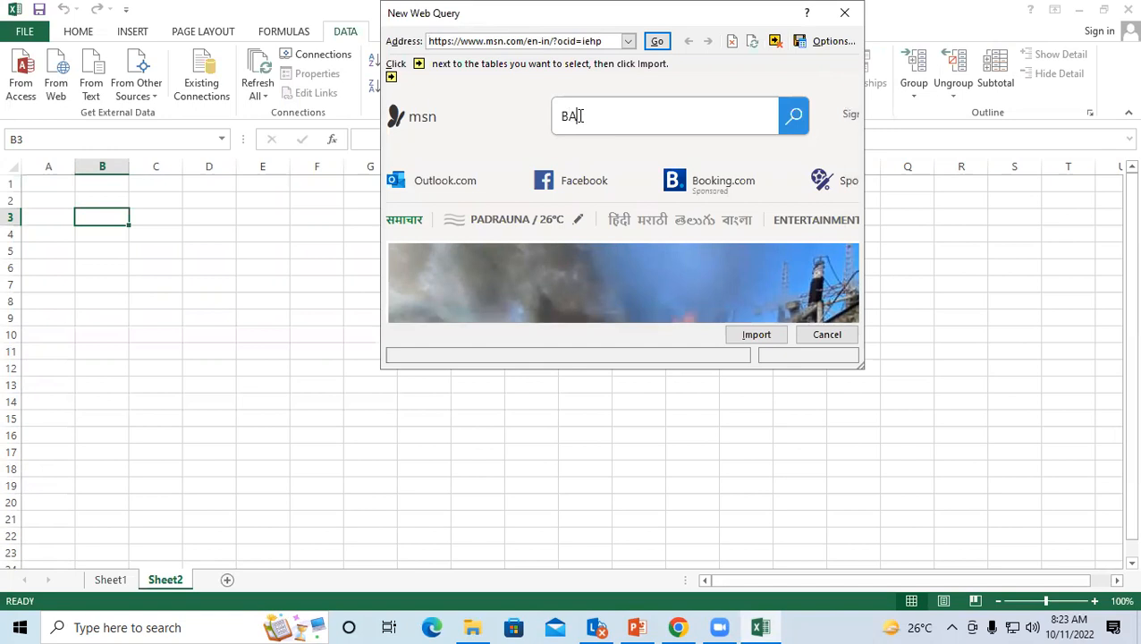
pyautogui.write('SIC COMPUTER SHOR')
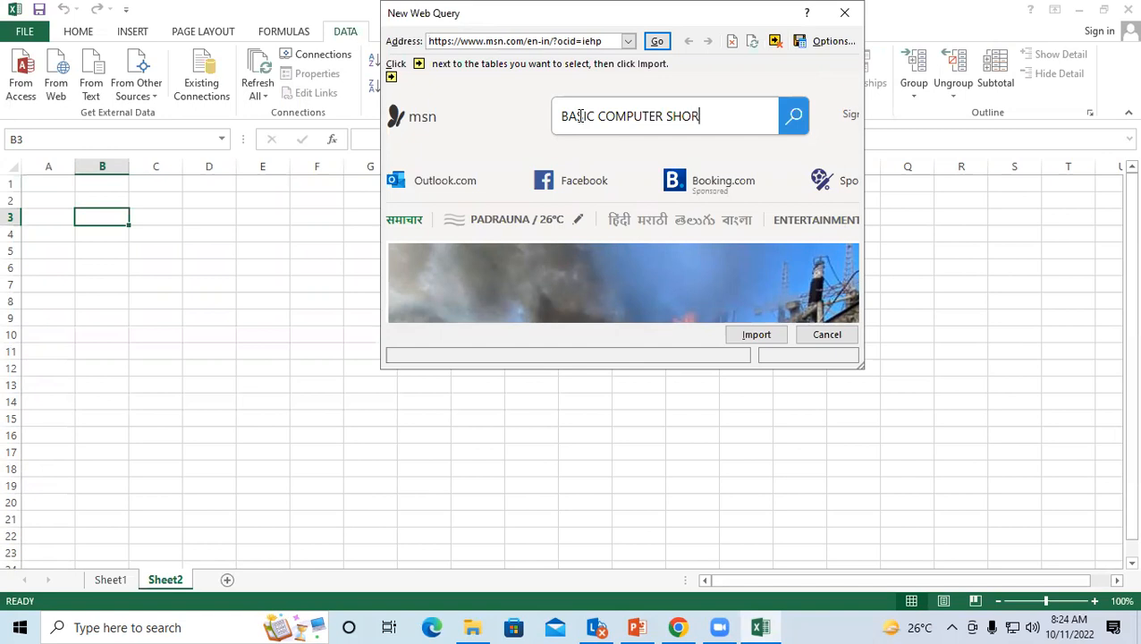
pyautogui.write('TCUT KEY')
# Step: Run the MSN search for basic computer shortcut keys and browse the Bing results
pyautogui.click(795, 121)
pyautogui.click(582, 399)
pyautogui.scroll(-3, 446, 326)
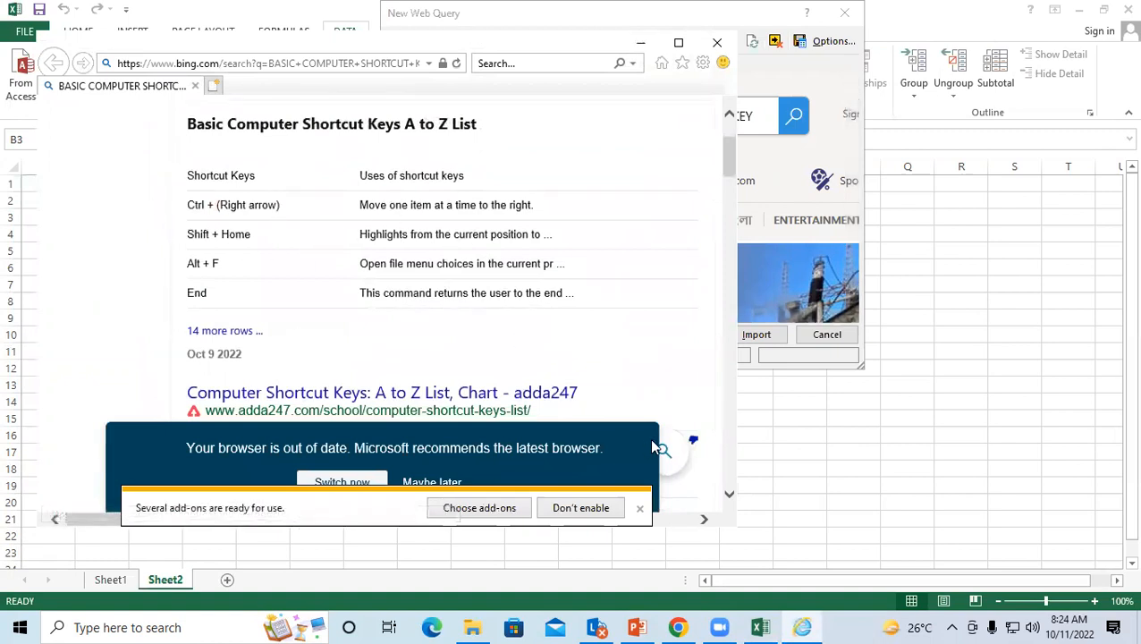
pyautogui.scroll(-3, 730, 349)
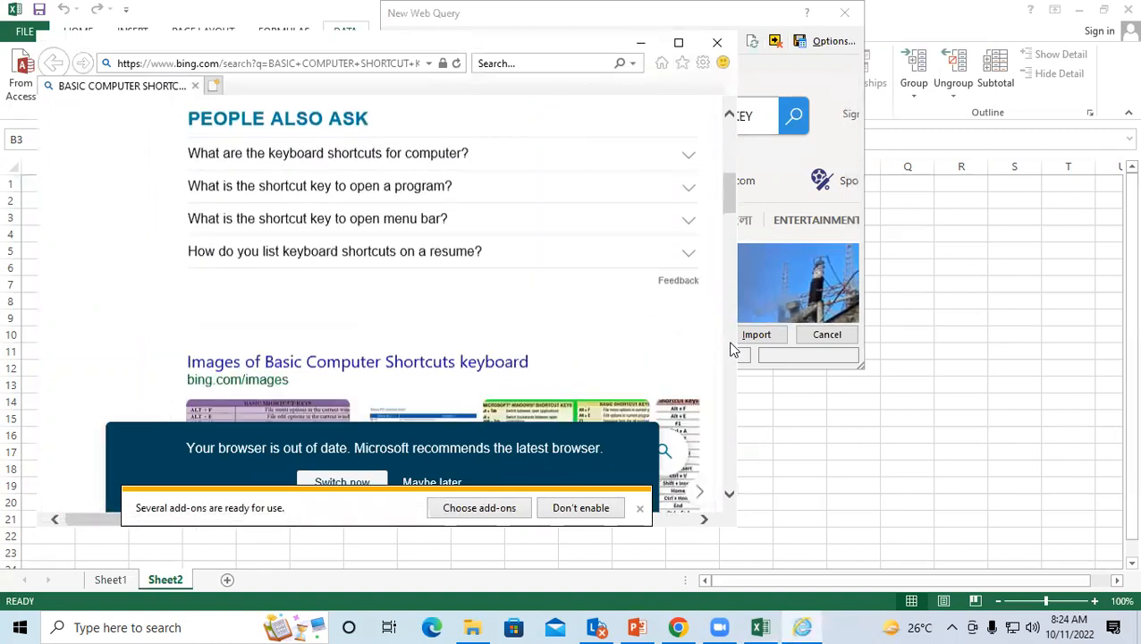
pyautogui.scroll(1, 578, 336)
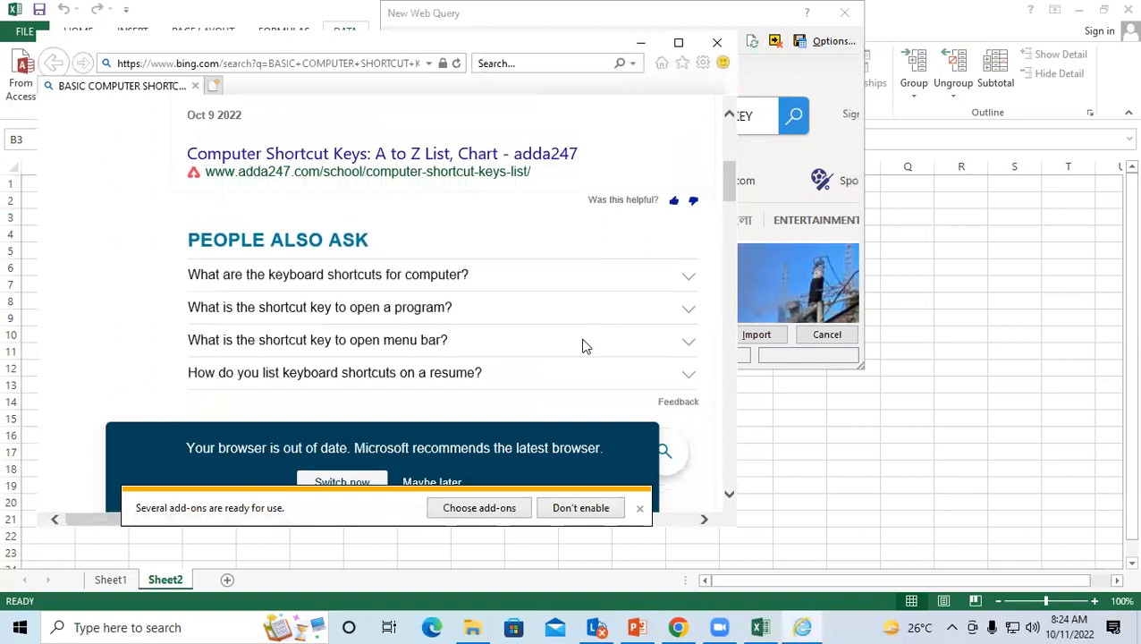
pyautogui.click(639, 509)
pyautogui.scroll(-1, 500, 310)
pyautogui.scroll(-1, 502, 310)
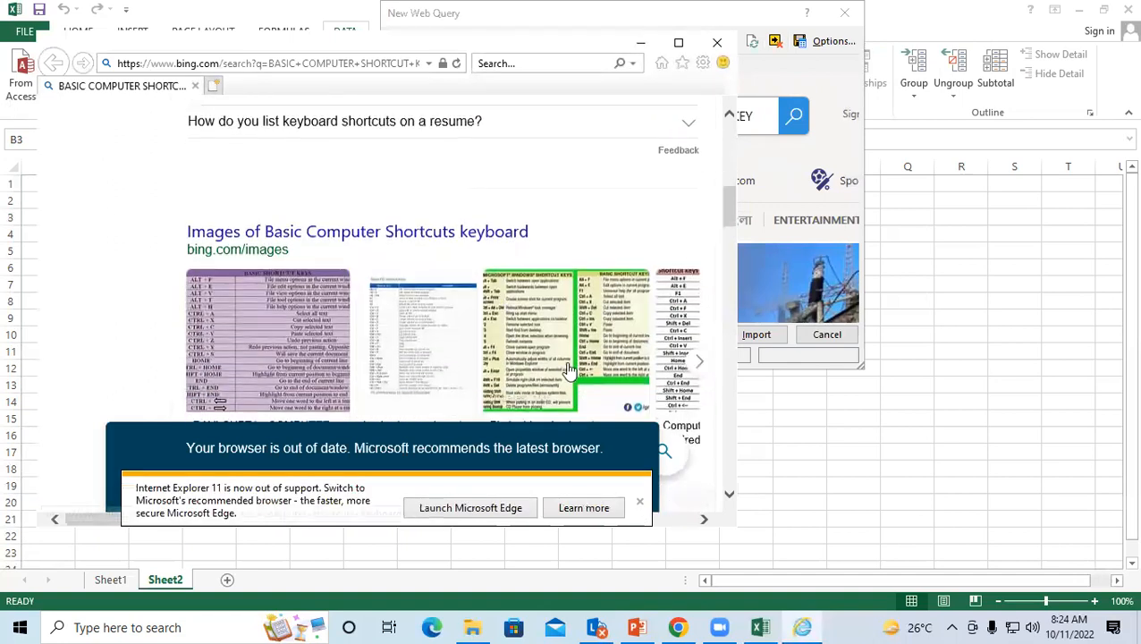
pyautogui.scroll(2, 507, 310)
pyautogui.scroll(-3, 394, 264)
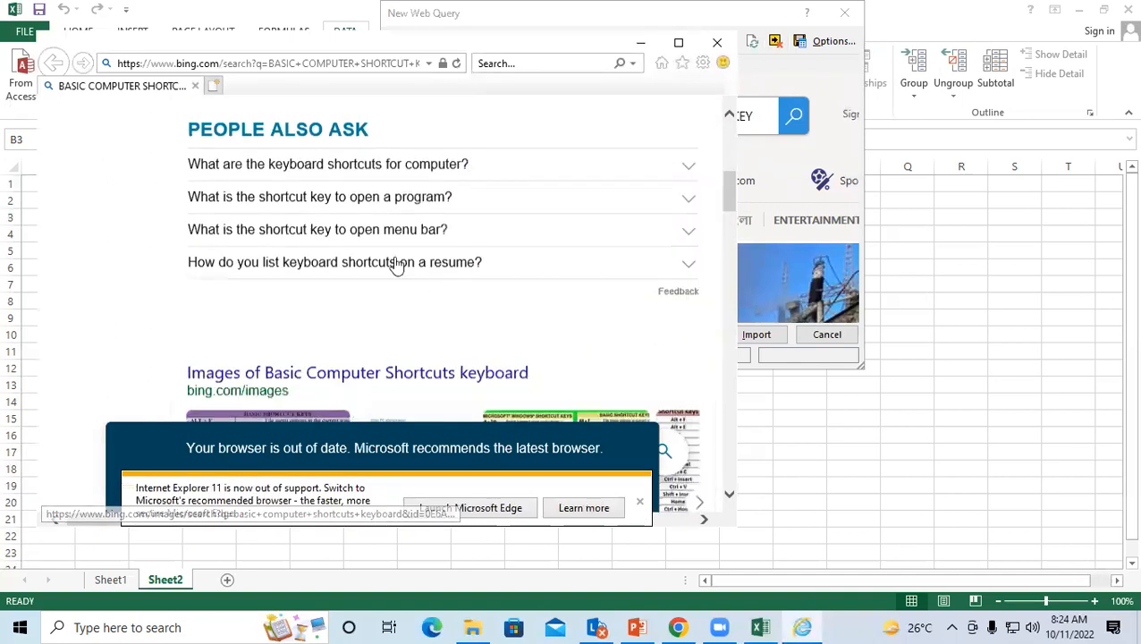
pyautogui.scroll(6, 310, 249)
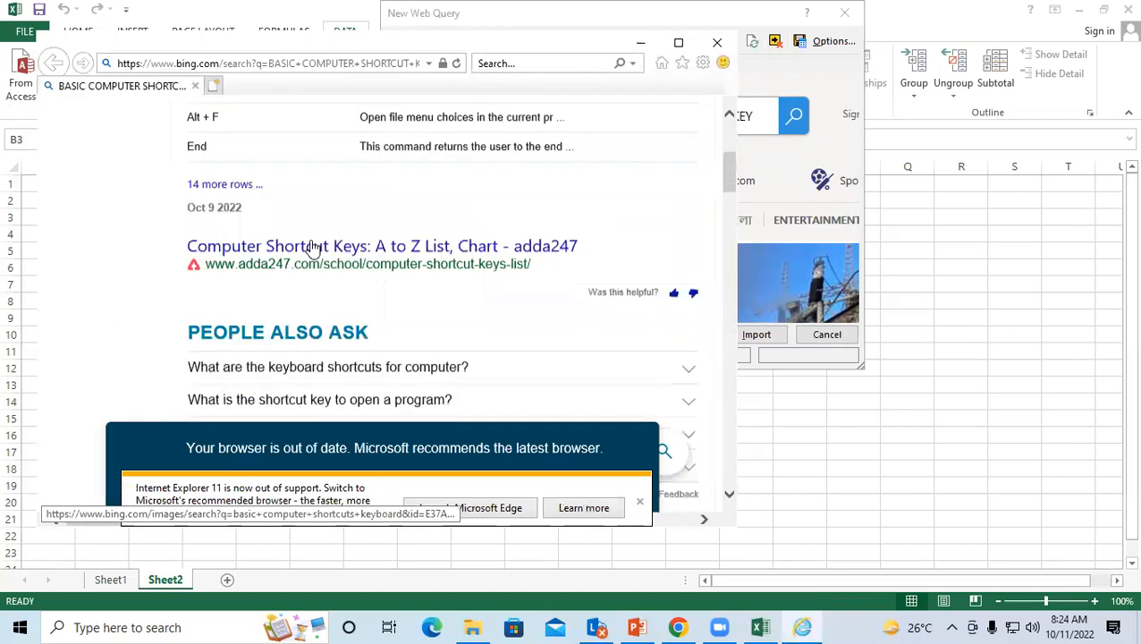
pyautogui.scroll(-1, 259, 178)
pyautogui.scroll(-6, 246, 211)
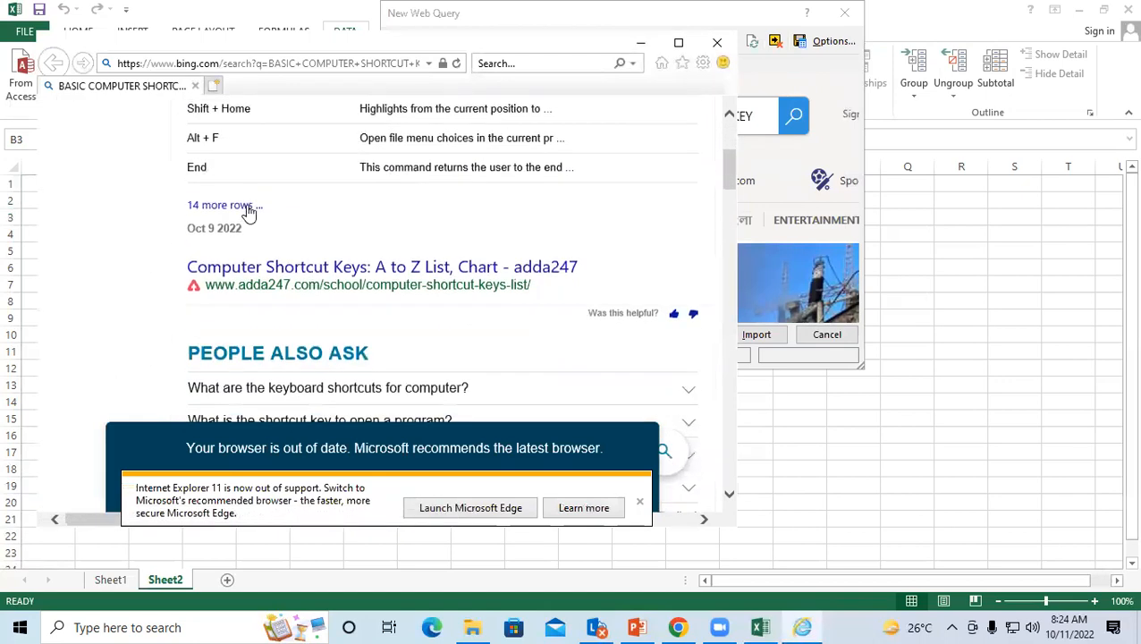
pyautogui.scroll(-4, 267, 245)
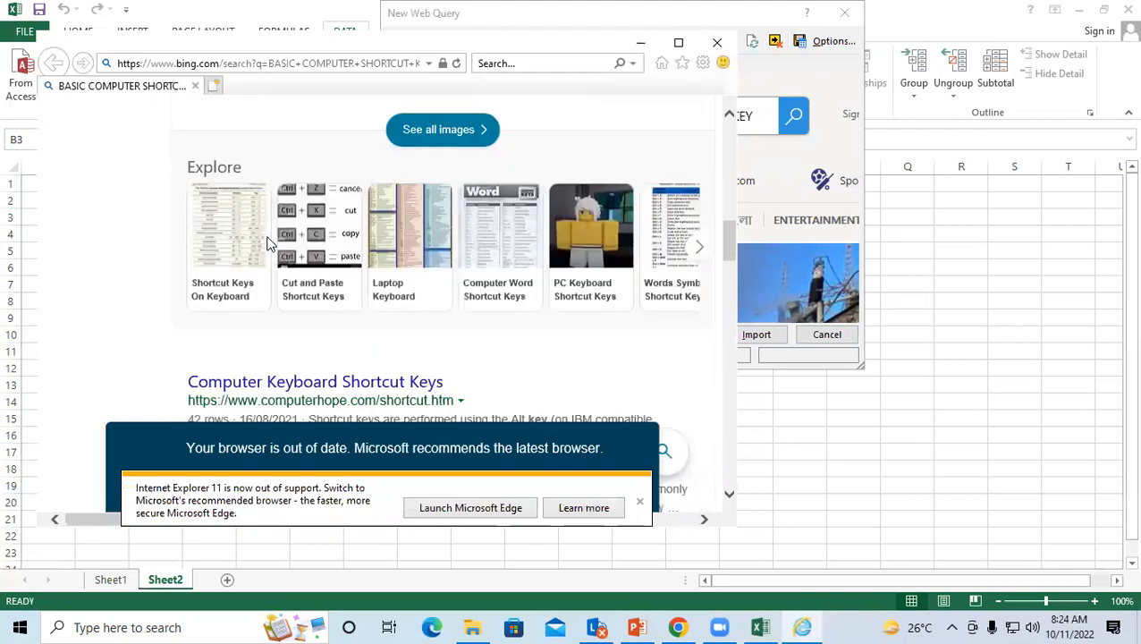
# Step: Visit the Computer Hope shortcut keys page, dismiss its notices, and close Internet Explorer
pyautogui.click(268, 164)
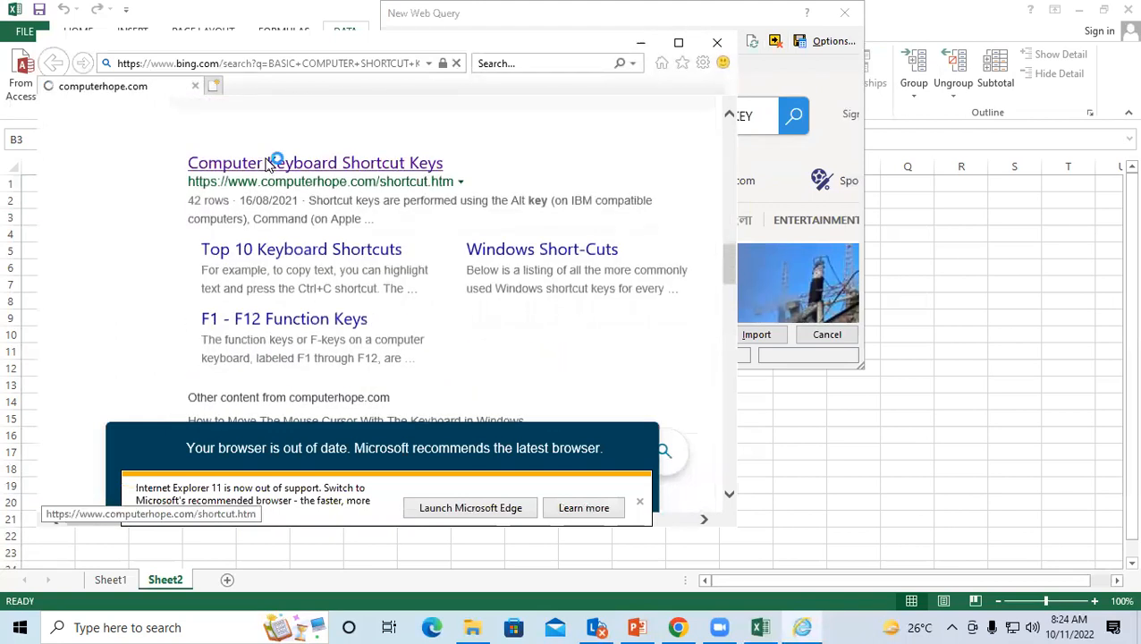
pyautogui.click(639, 501)
pyautogui.click(679, 322)
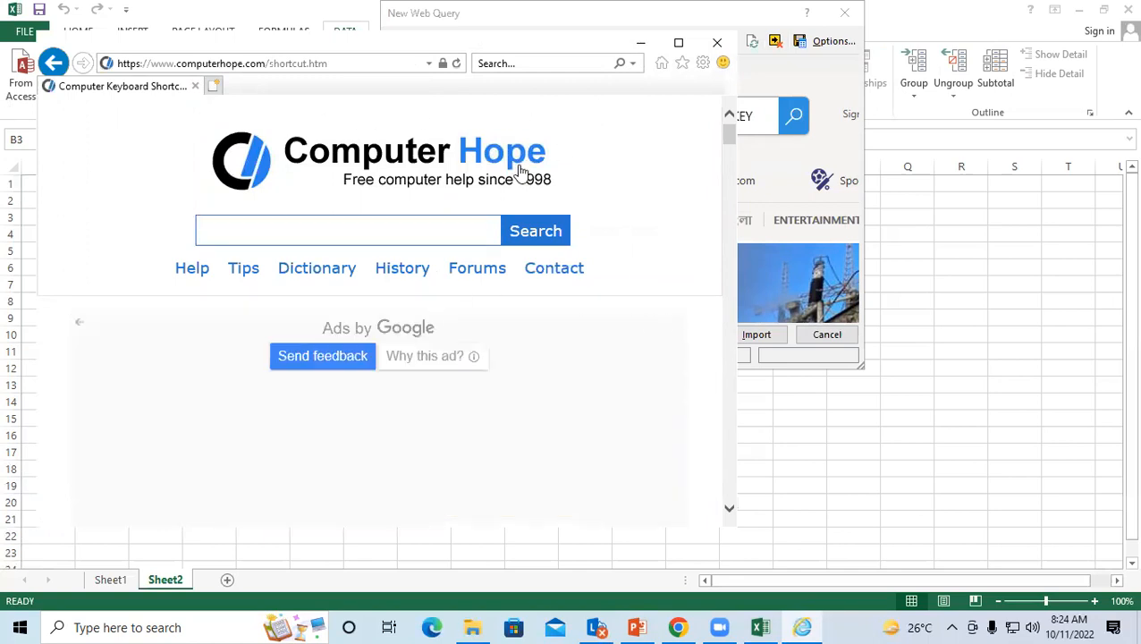
pyautogui.click(716, 42)
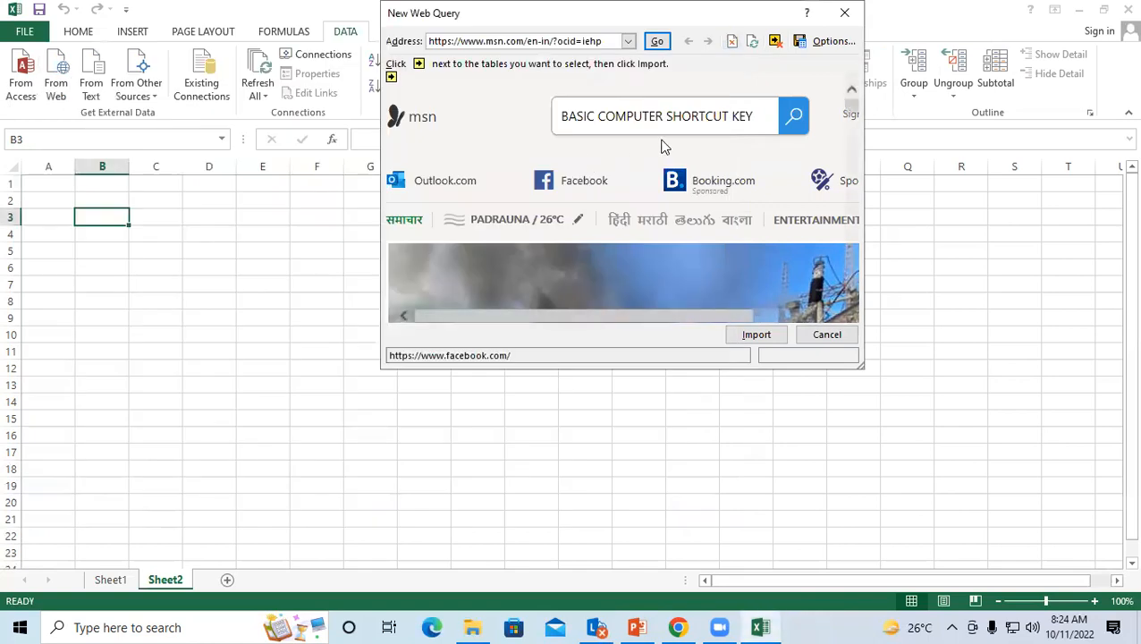
# Step: Rerun the MSN search, then bring Excel's New Web Query dialog back to the front
pyautogui.click(794, 118)
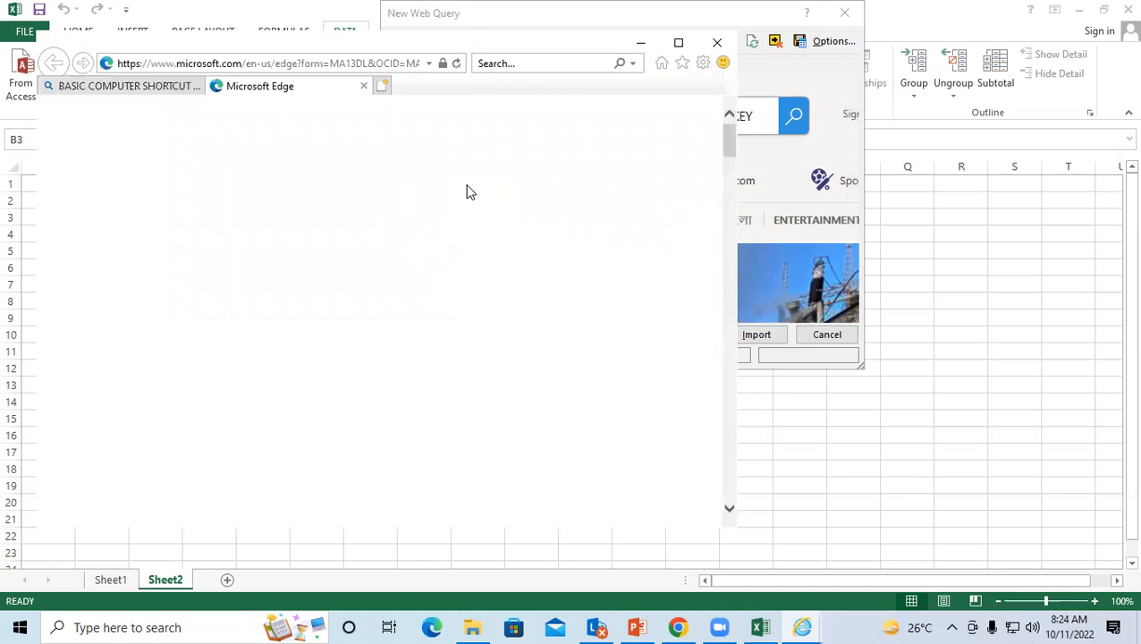
pyautogui.click(192, 85)
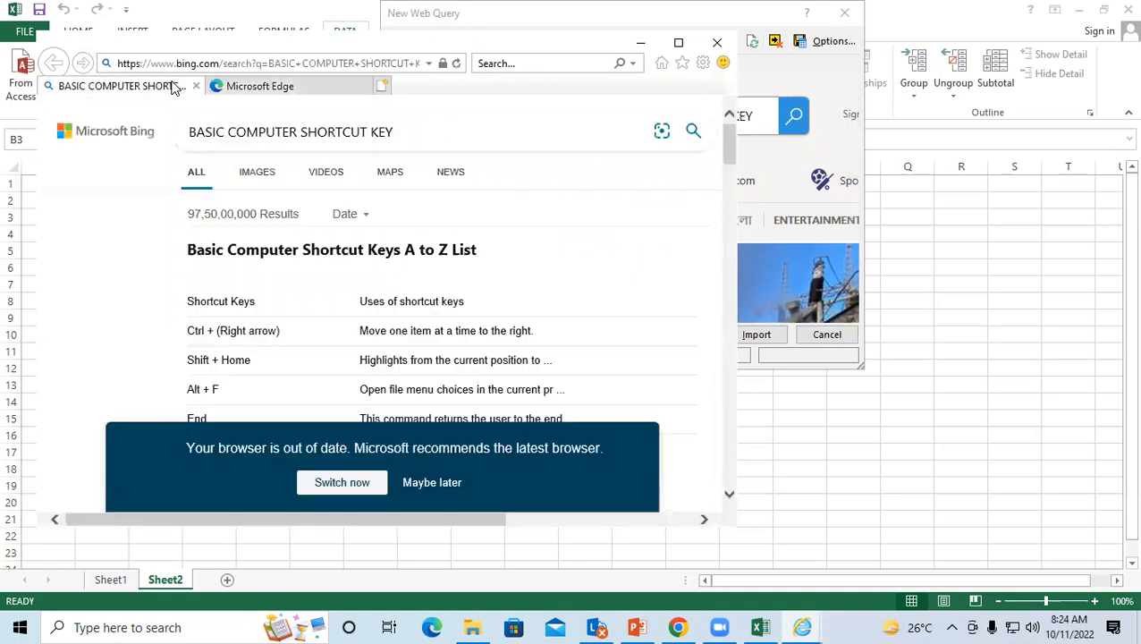
pyautogui.click(755, 338)
pyautogui.click(751, 338)
pyautogui.scroll(-1, 690, 232)
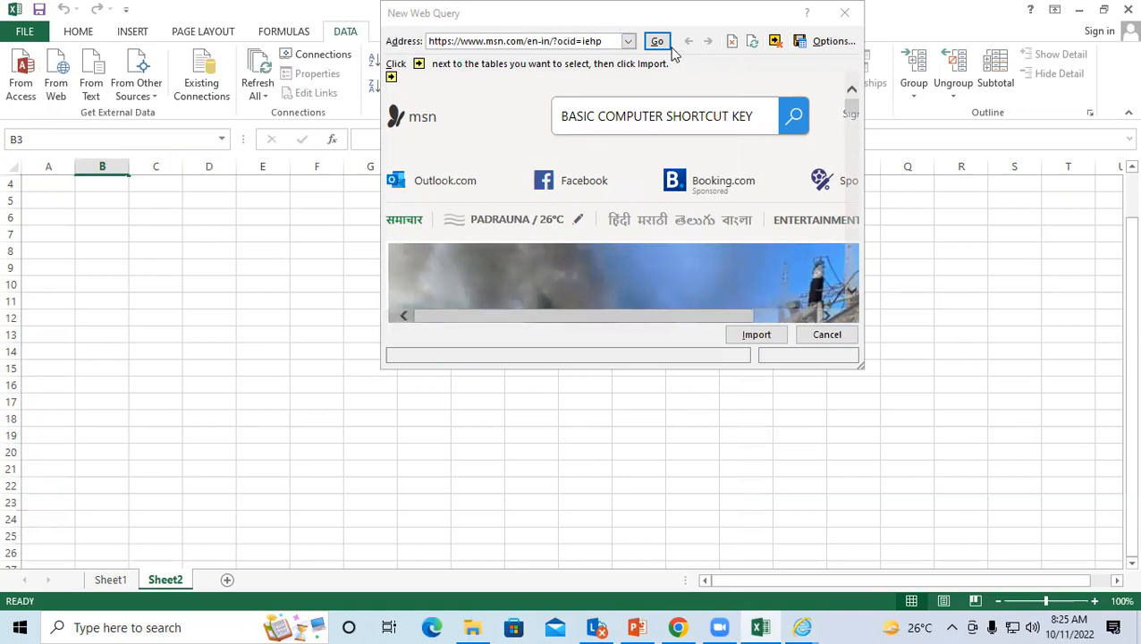
# Step: Scroll the web query page before leaving it for a blank Book2 workbook
pyautogui.scroll(-1, 715, 278)
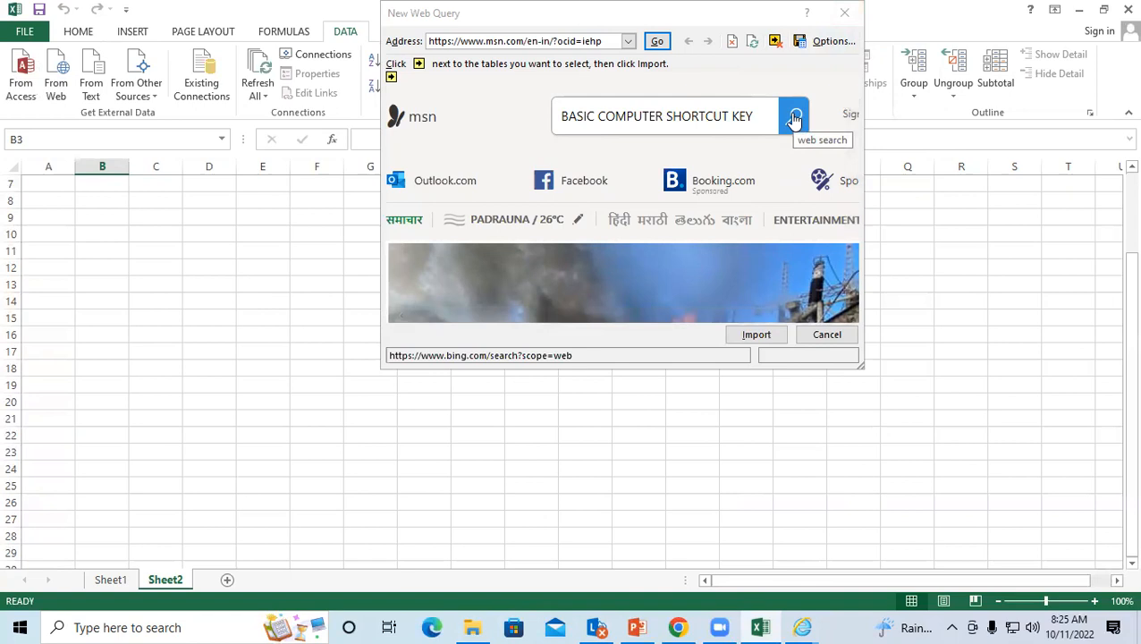
pyautogui.scroll(-7, 791, 313)
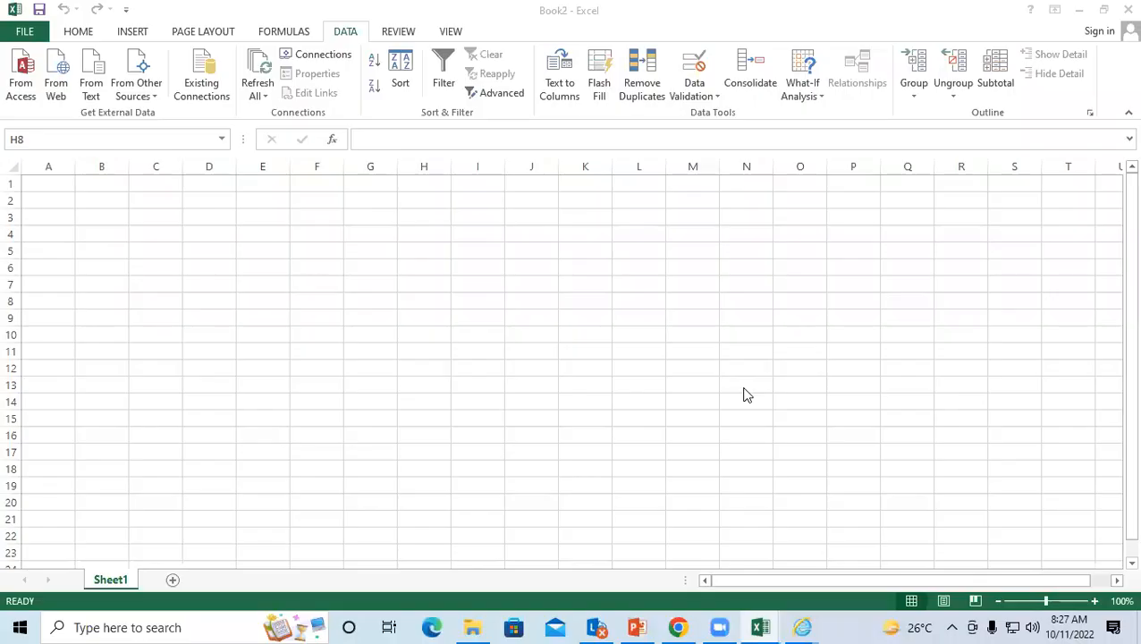
pyautogui.click(219, 244)
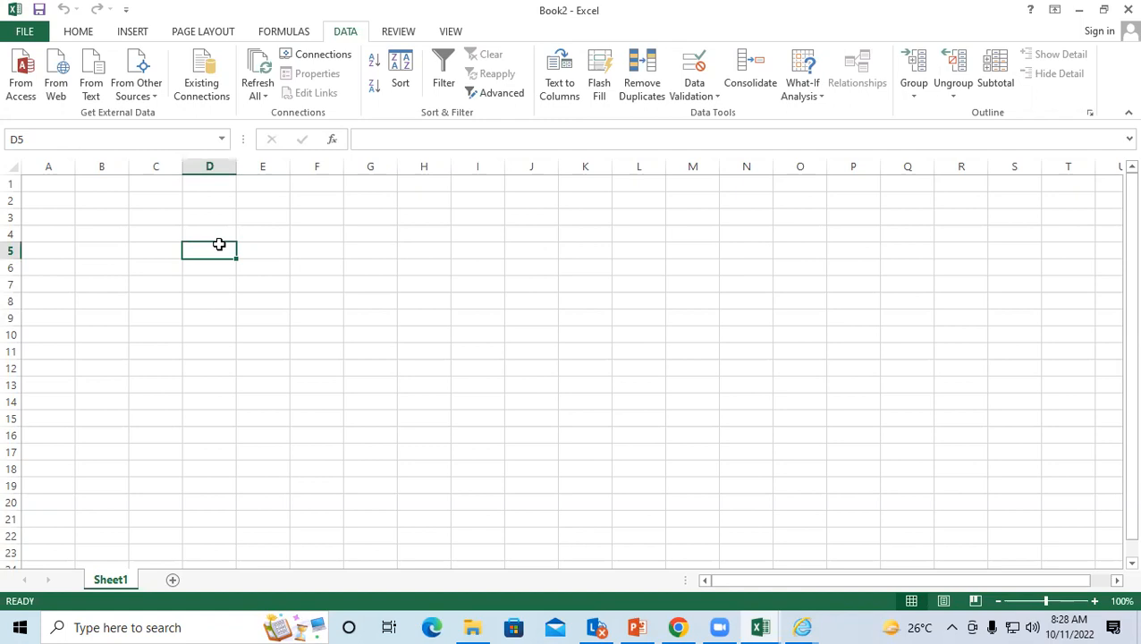
pyautogui.press('super+r')
# Step: Launch Notepad with the NOTEPAD command and maximize its window
pyautogui.write('N')
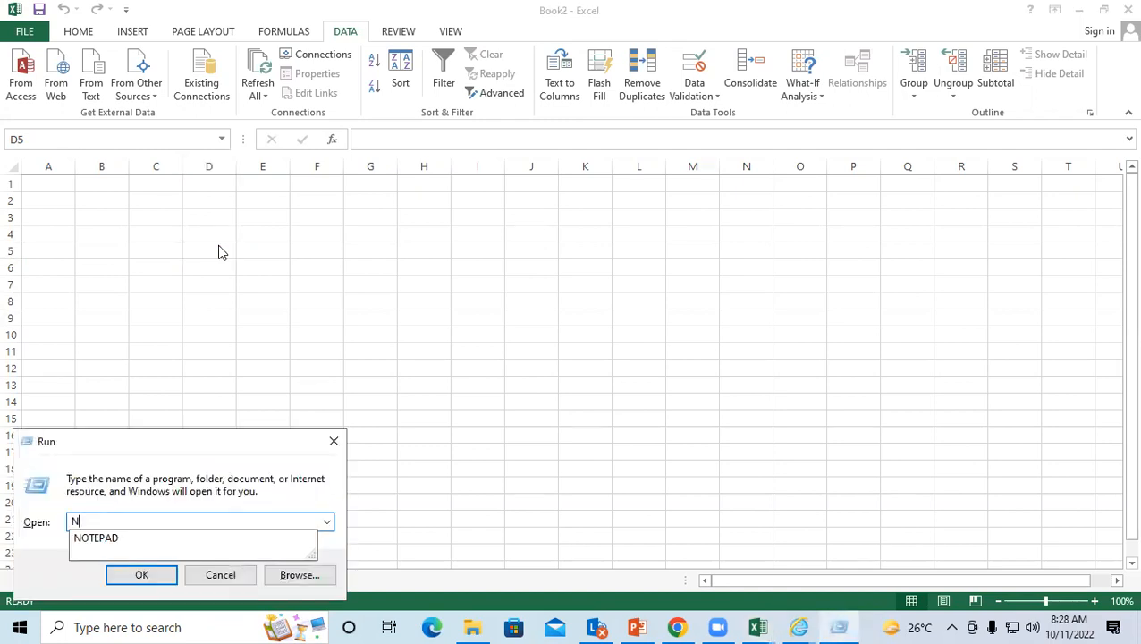
pyautogui.write('OTEPAD')
pyautogui.press('Return')
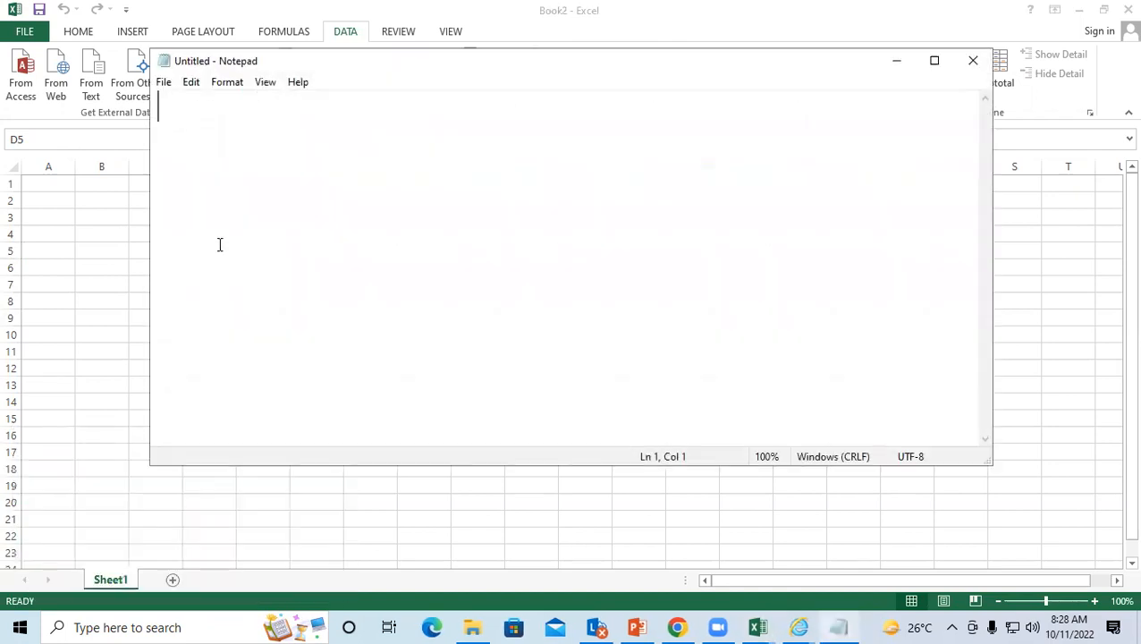
pyautogui.click(933, 62)
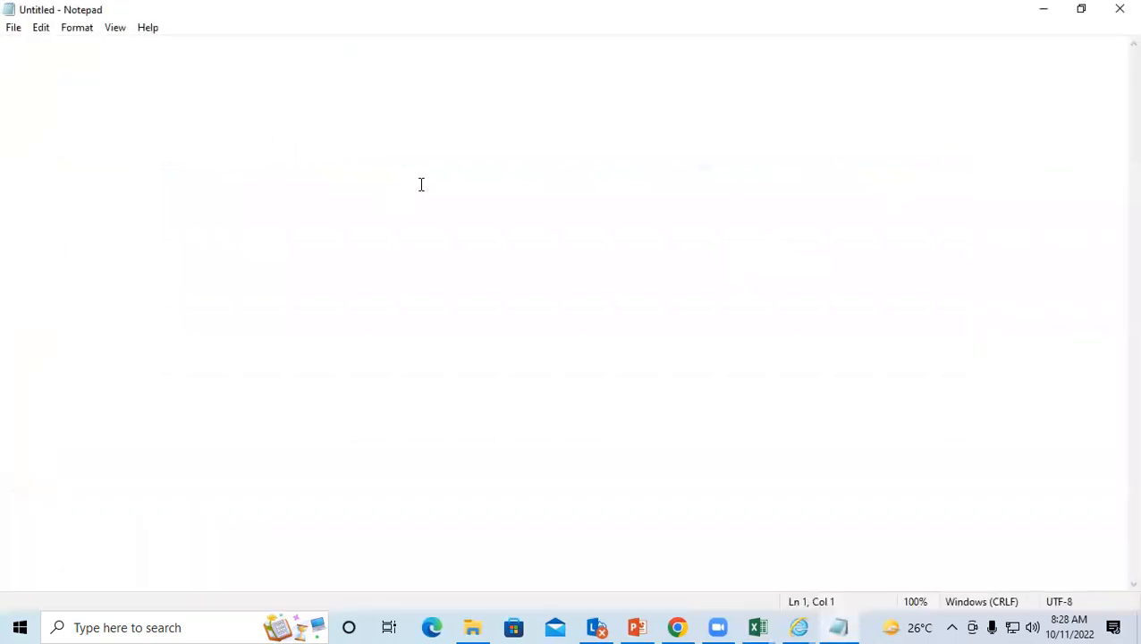
# Step: Type the NAME, ADDRESS, COURSE DCA and FEE 13500 lines, labels tab-separated from values
pyautogui.write('S')
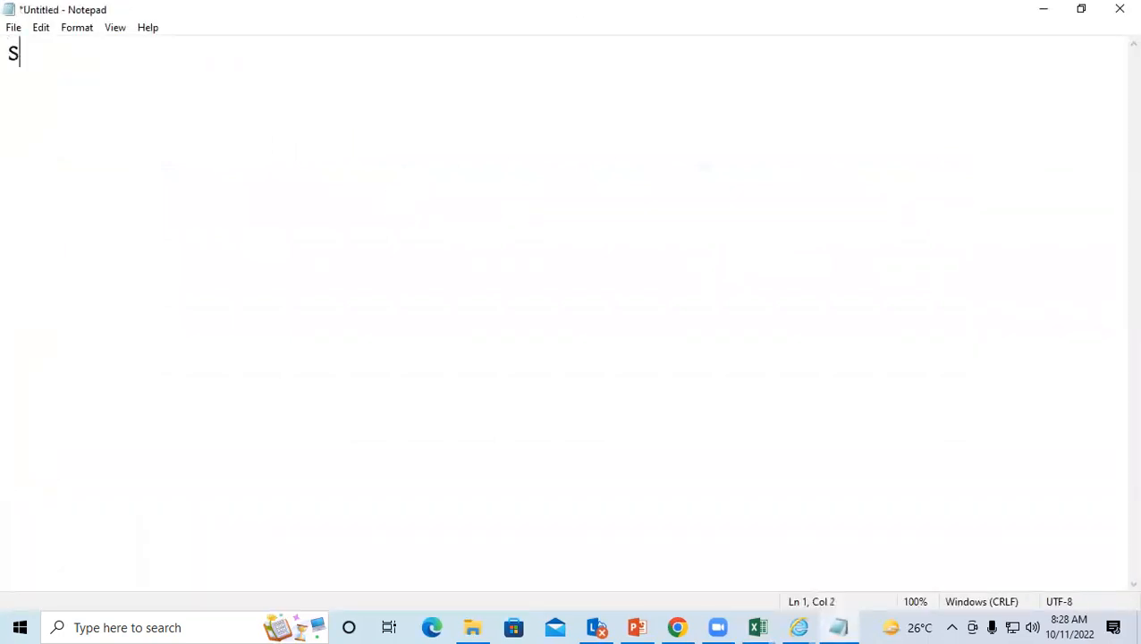
pyautogui.press('BackSpace')
pyautogui.write('NAME')
pyautogui.press('Tab')
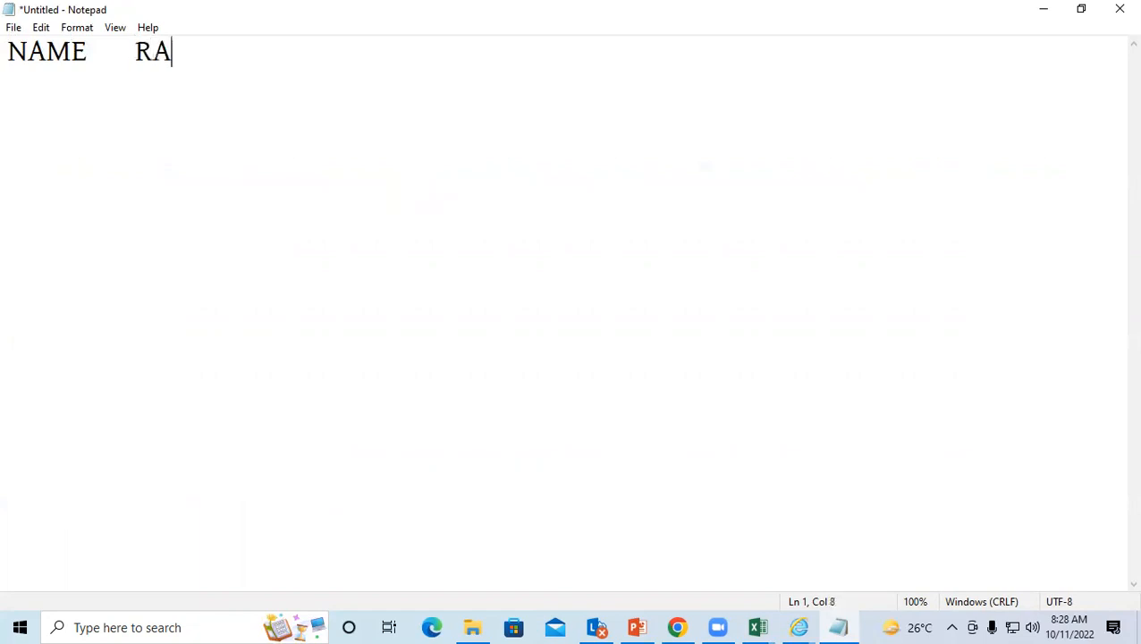
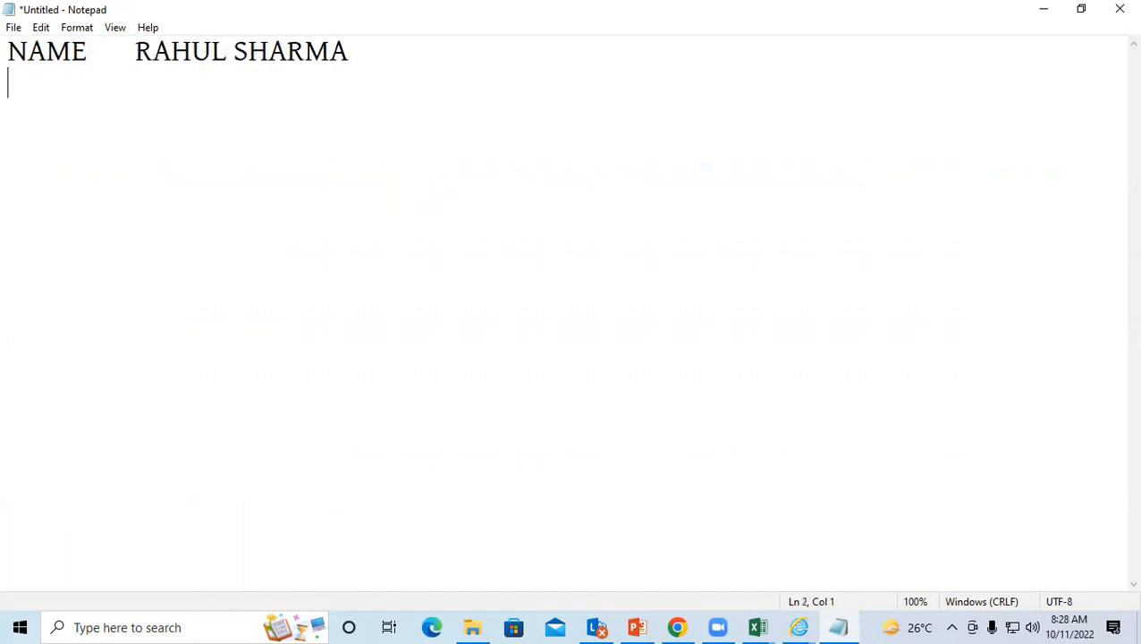
pyautogui.write('ADDRES')
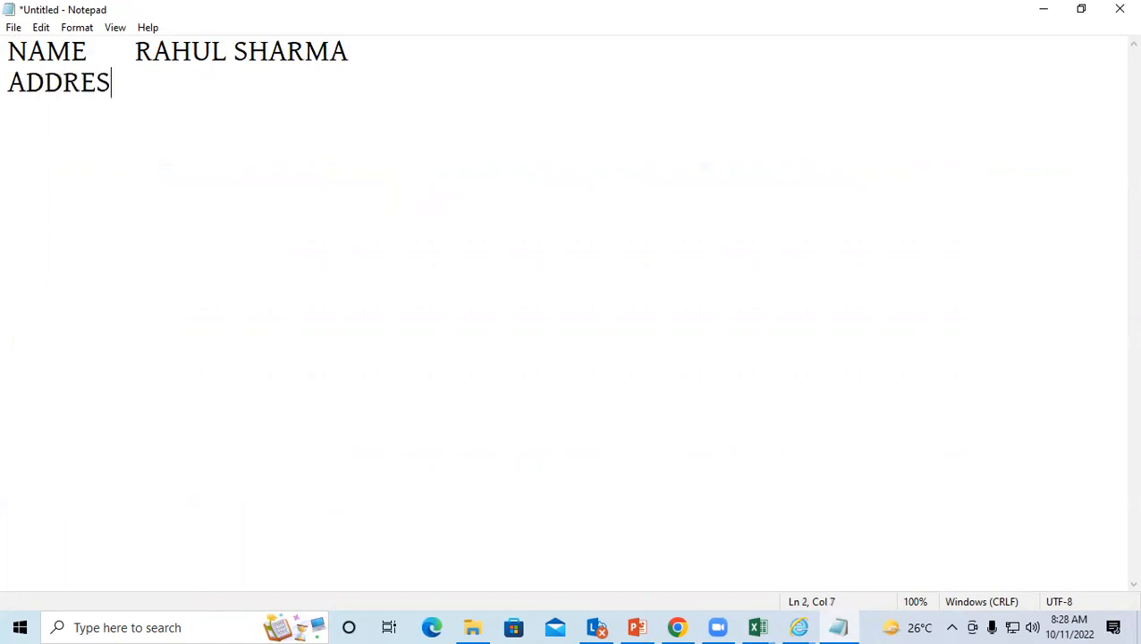
pyautogui.write('S PADRAUNA ')
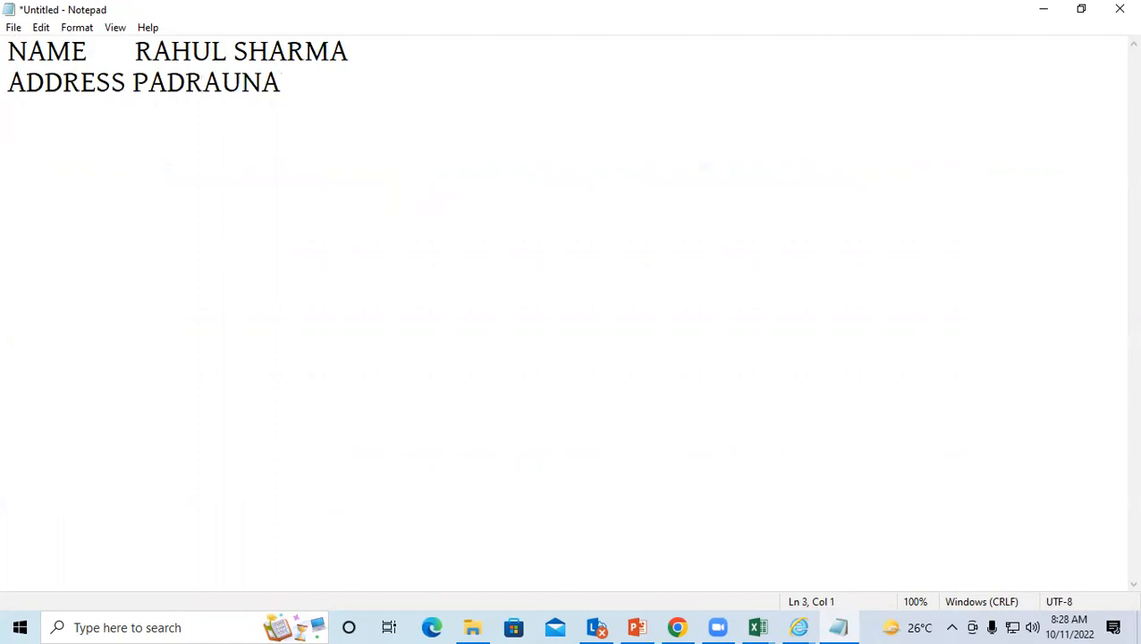
pyautogui.write('COURSE')
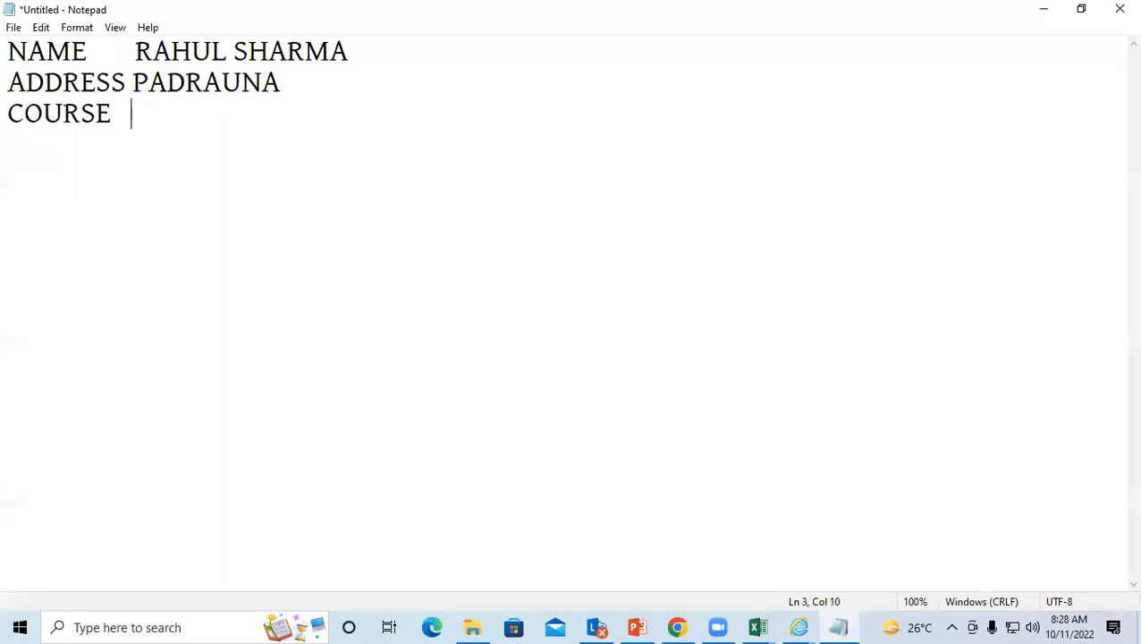
pyautogui.write('   DCA ')
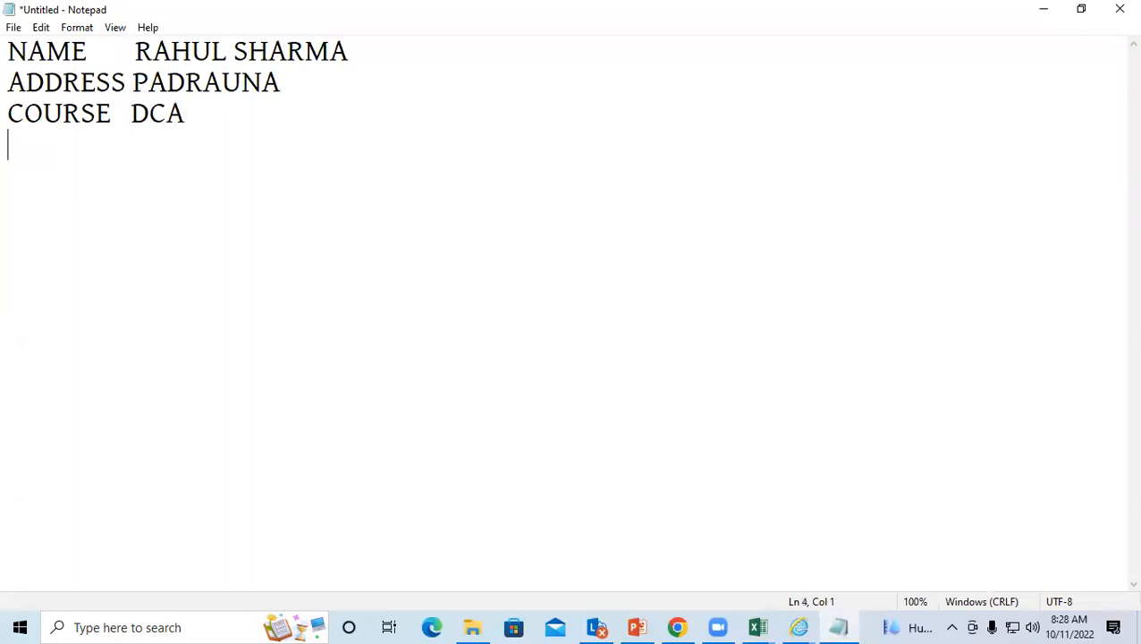
pyautogui.write('FEE          ')
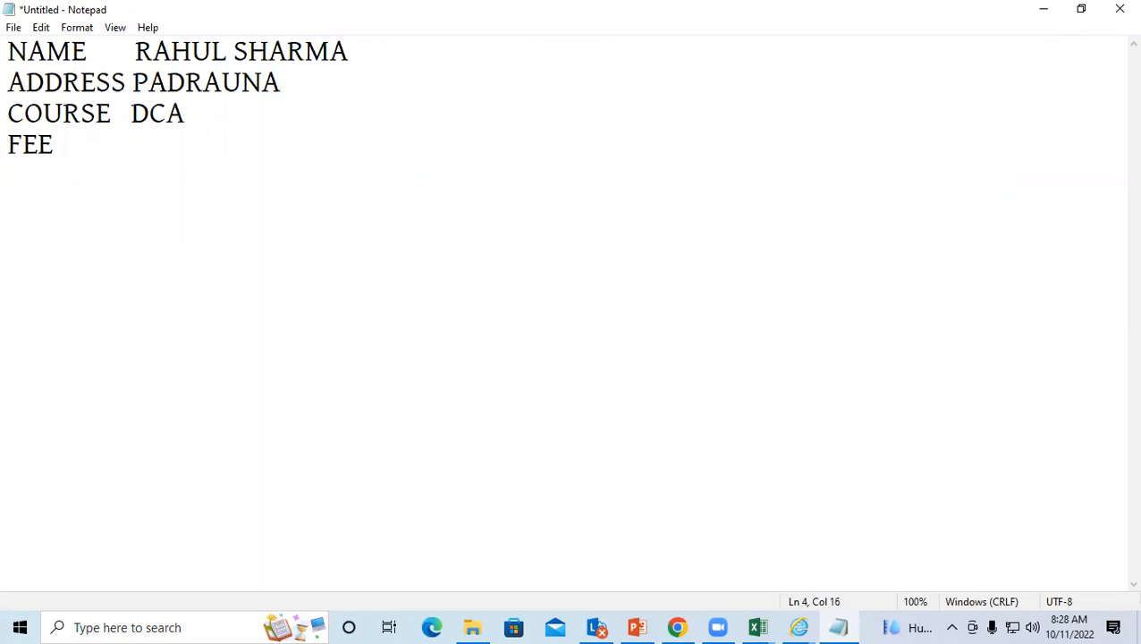
pyautogui.write('  13500')
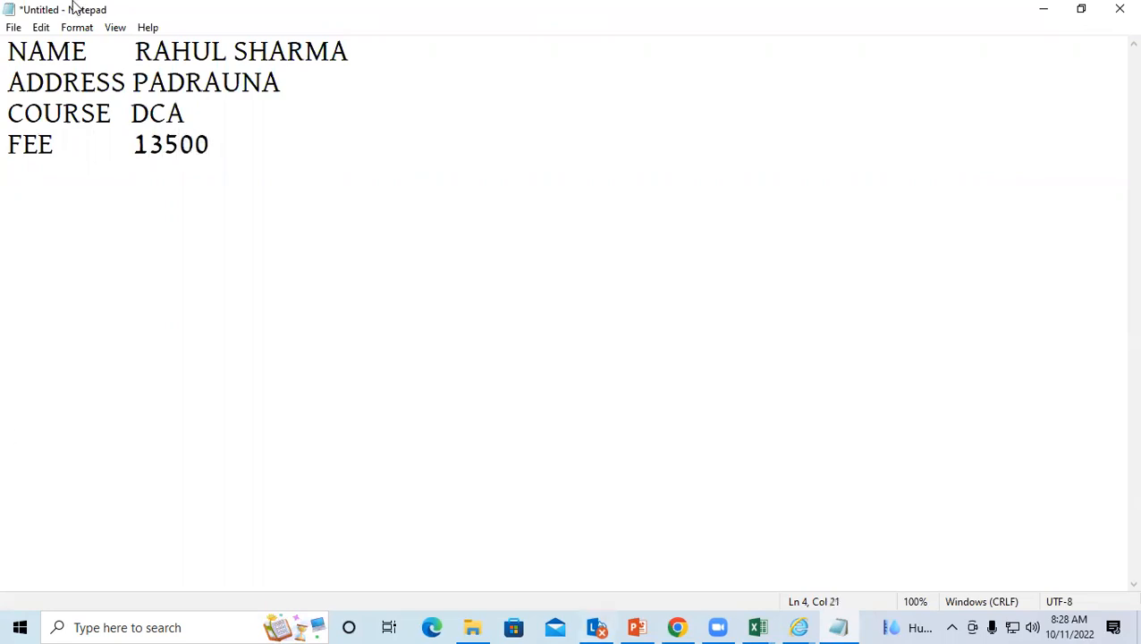
# Step: Save the note as SKKKK on the Desktop and close Notepad to return to Excel
pyautogui.click(13, 27)
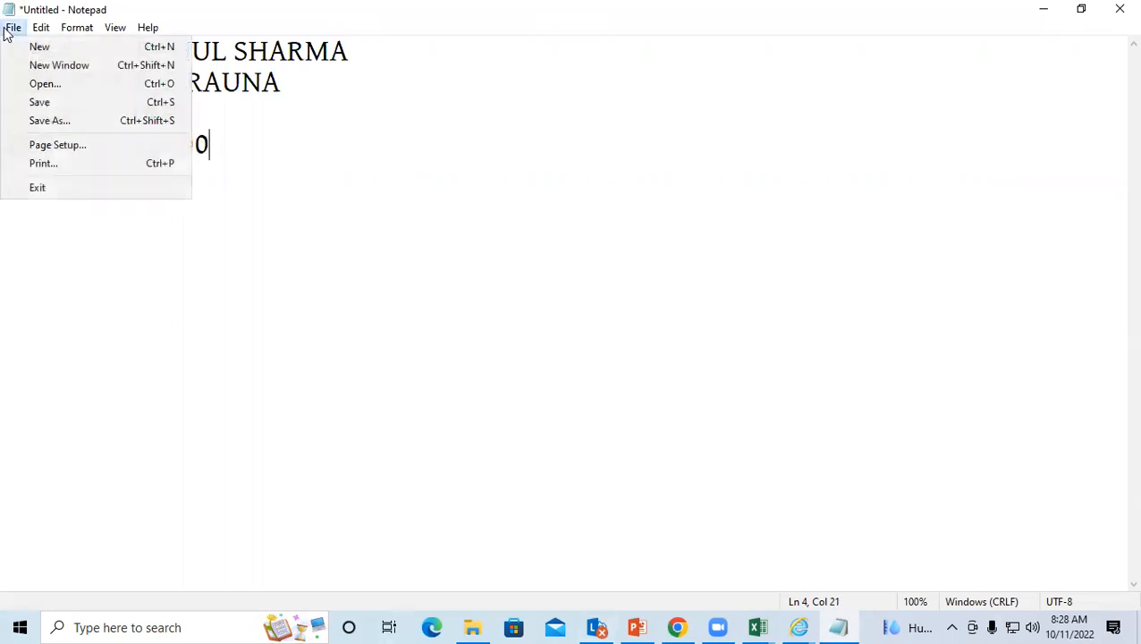
pyautogui.click(67, 103)
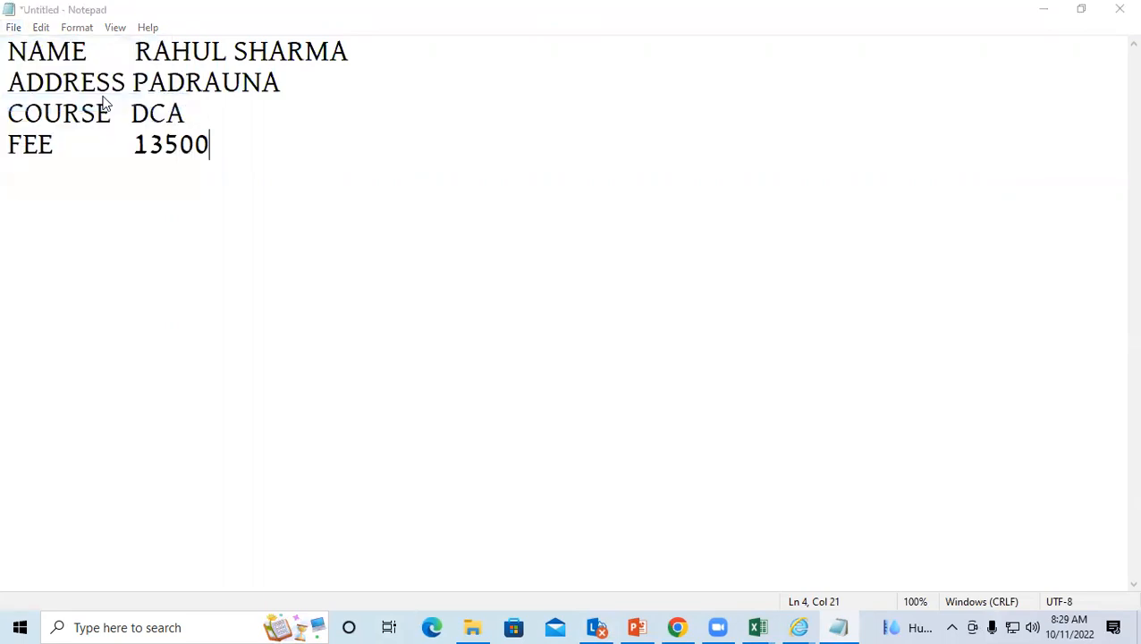
pyautogui.scroll(2, 56, 172)
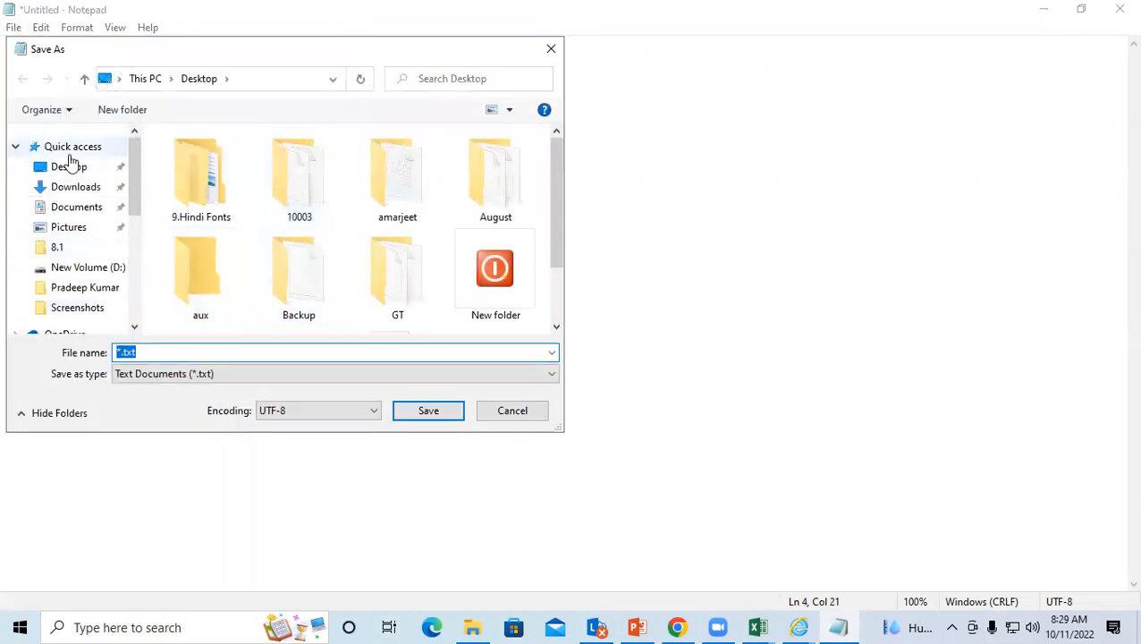
pyautogui.click(71, 168)
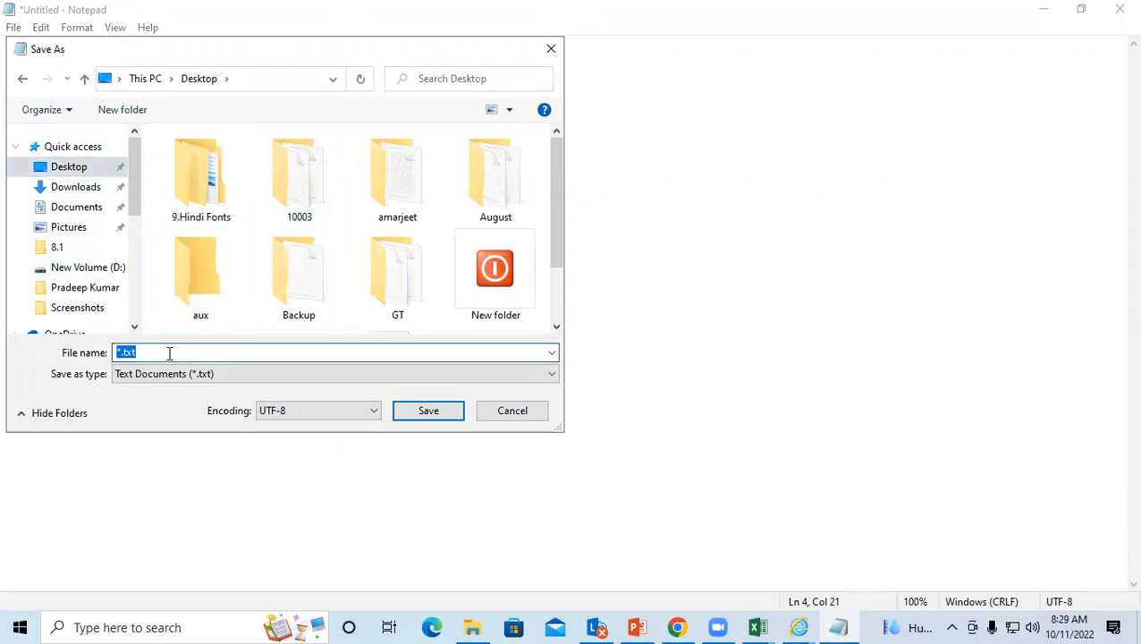
pyautogui.write('SKKKK')
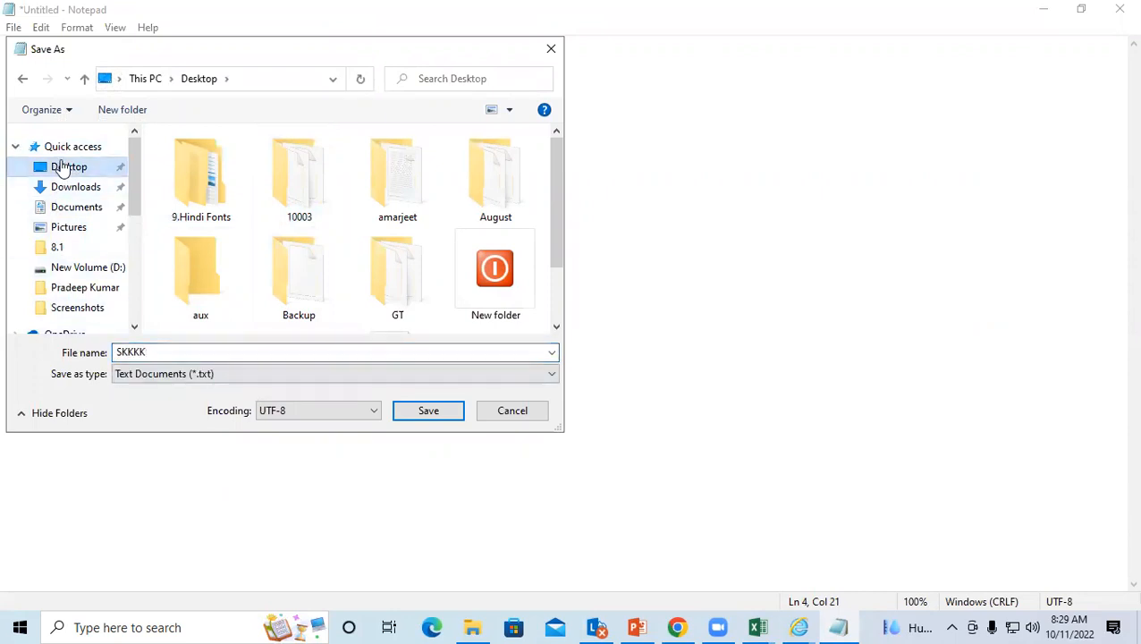
pyautogui.click(416, 419)
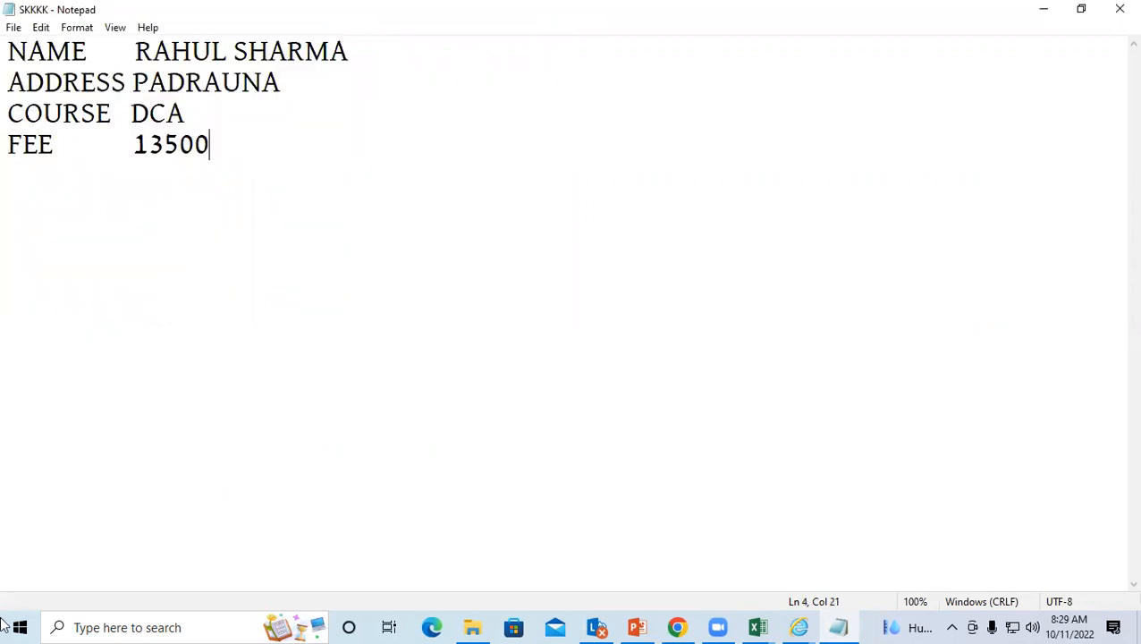
pyautogui.click(1117, 11)
pyautogui.click(346, 285)
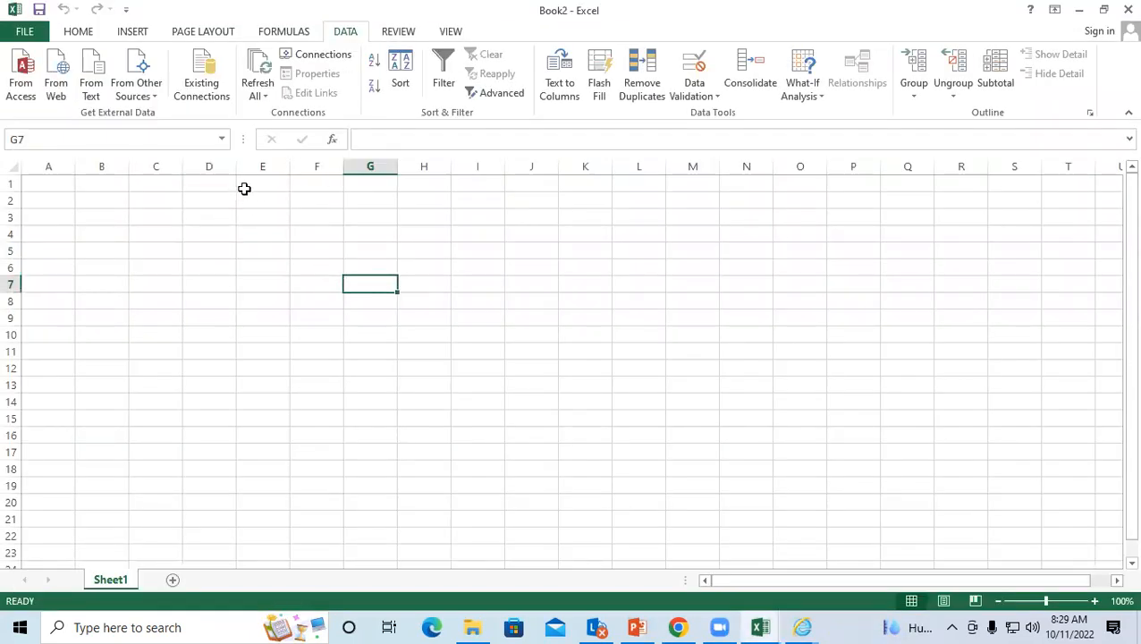
# Step: With B2 selected, start a From Text import of SKKKK from the Desktop
pyautogui.click(226, 301)
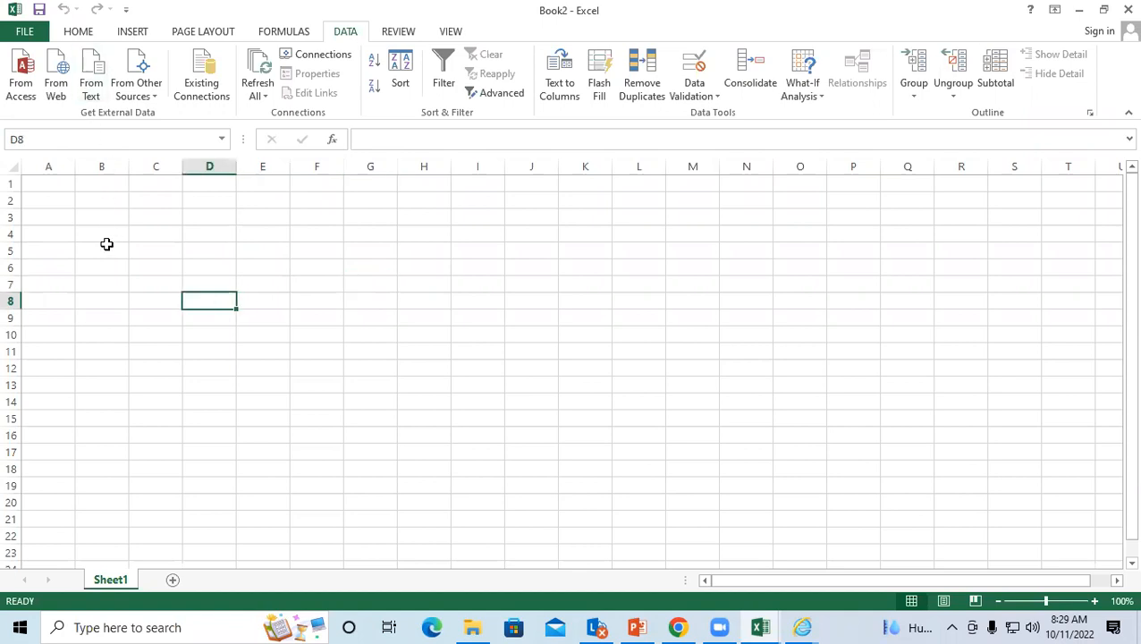
pyautogui.press('Right')
pyautogui.press('Right')
pyautogui.press('Right')
pyautogui.press('Right')
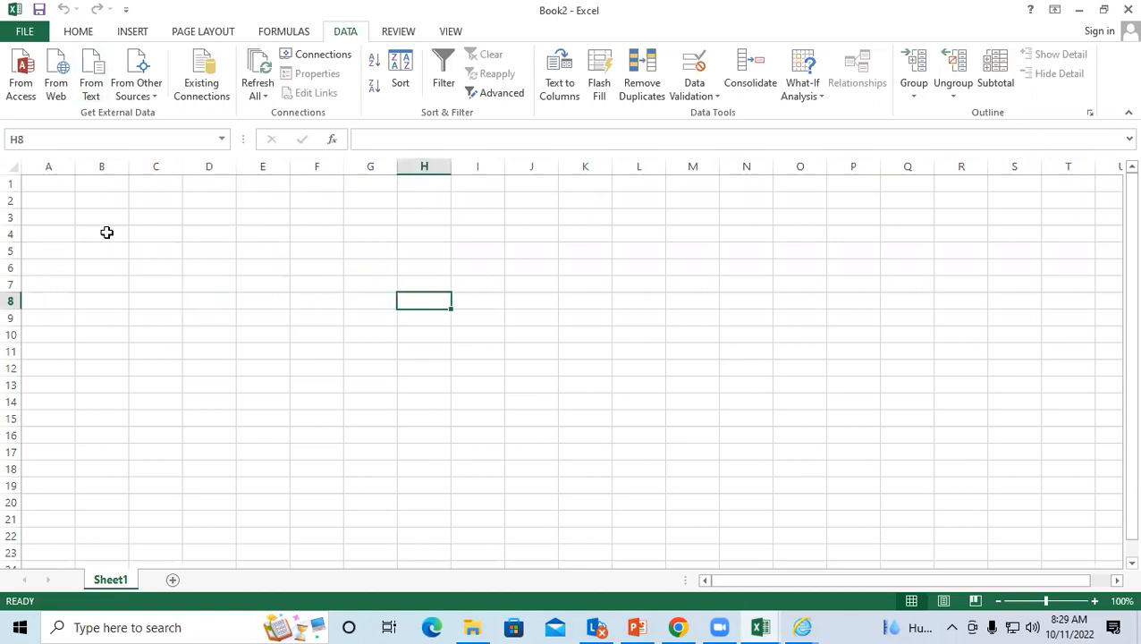
pyautogui.click(94, 201)
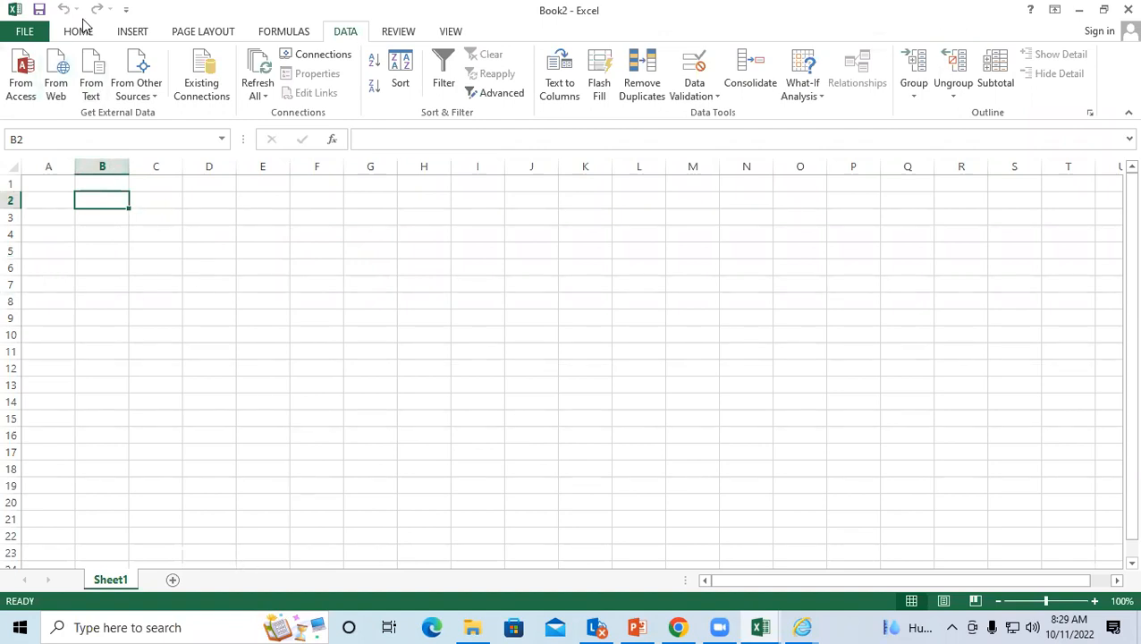
pyautogui.click(90, 68)
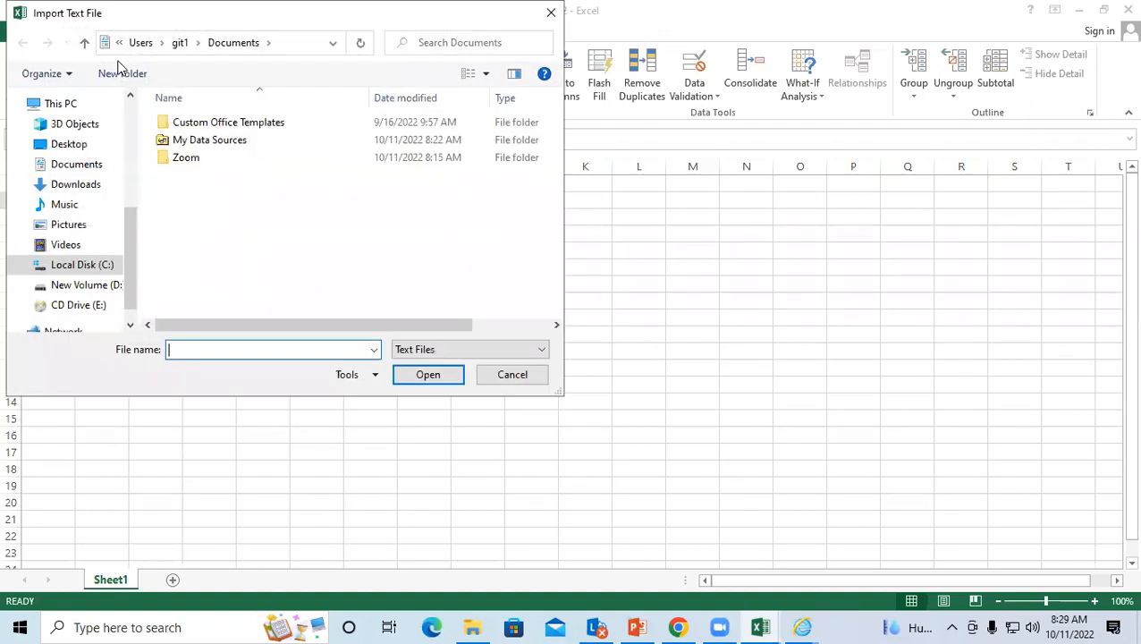
pyautogui.click(55, 147)
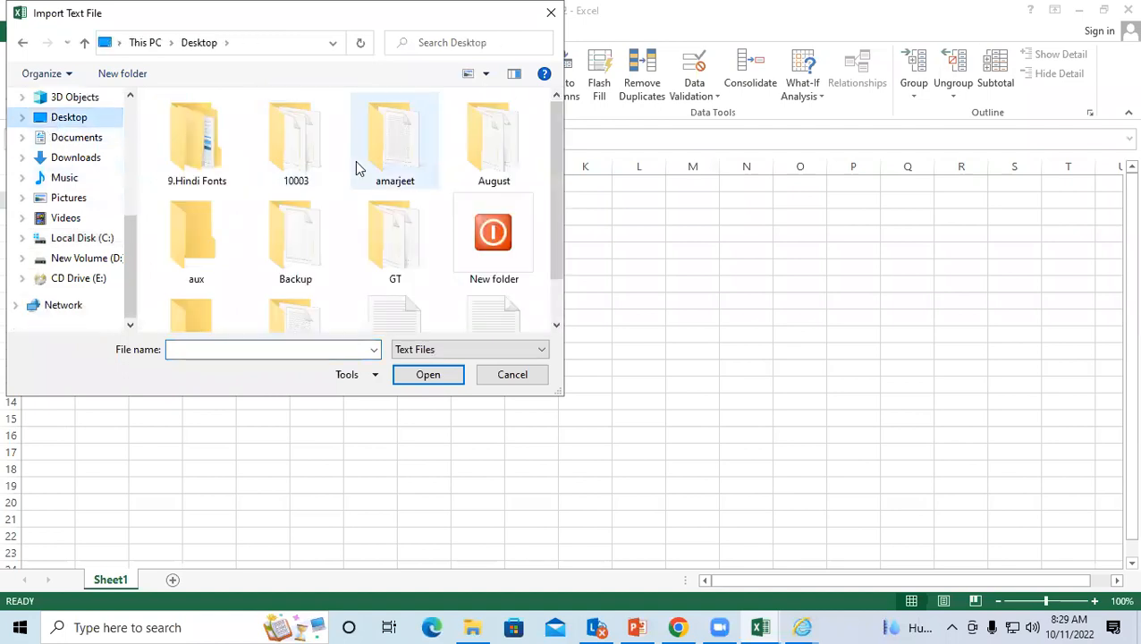
pyautogui.moveTo(555, 154); pyautogui.dragTo(563, 247)
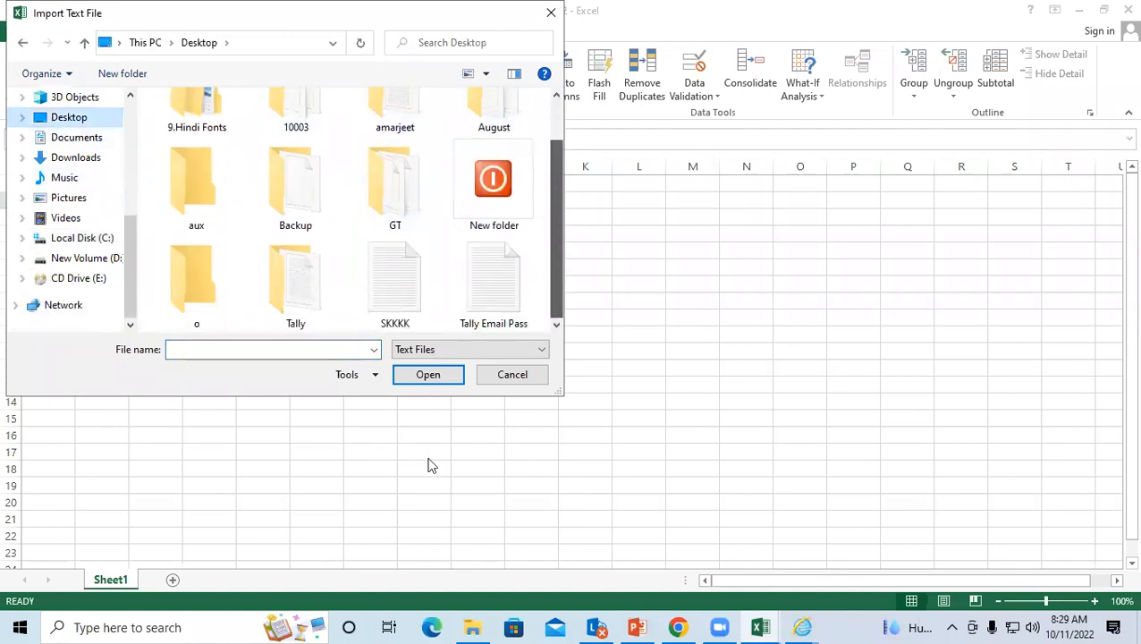
pyautogui.click(398, 263)
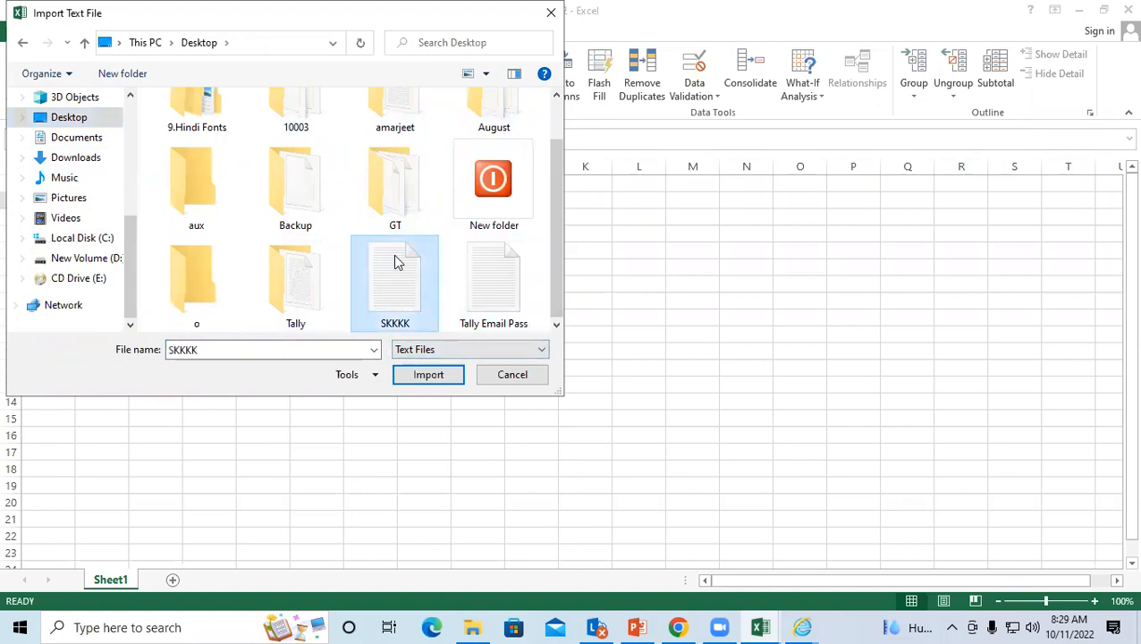
pyautogui.click(433, 382)
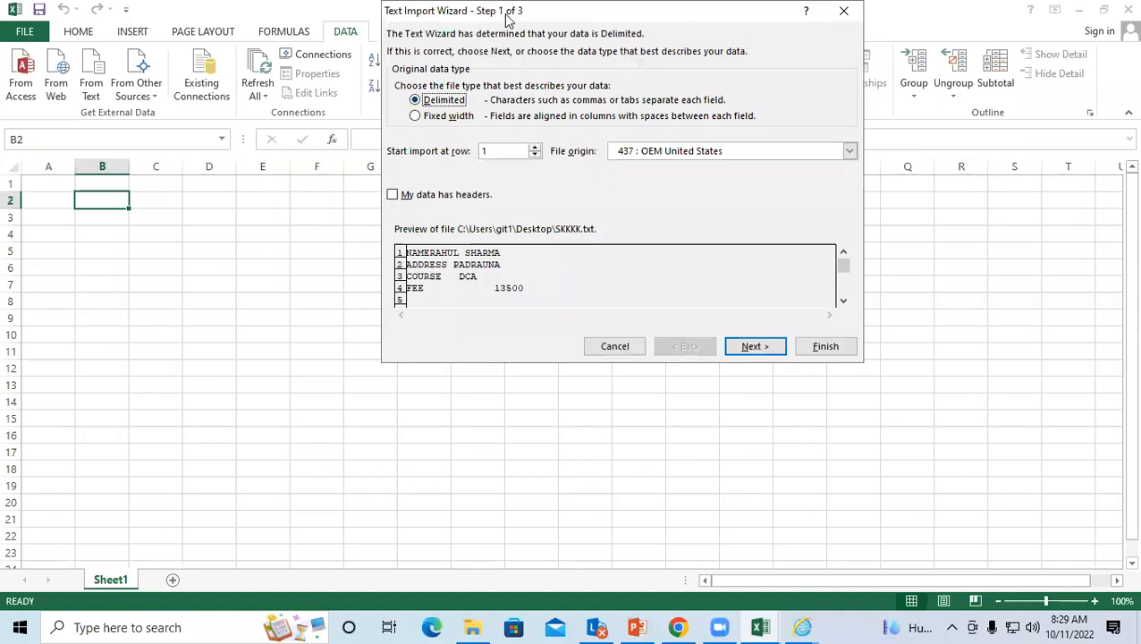
# Step: Step through the Text Import Wizard and place the imported data at $B$2
pyautogui.moveTo(506, 20); pyautogui.dragTo(498, 27)
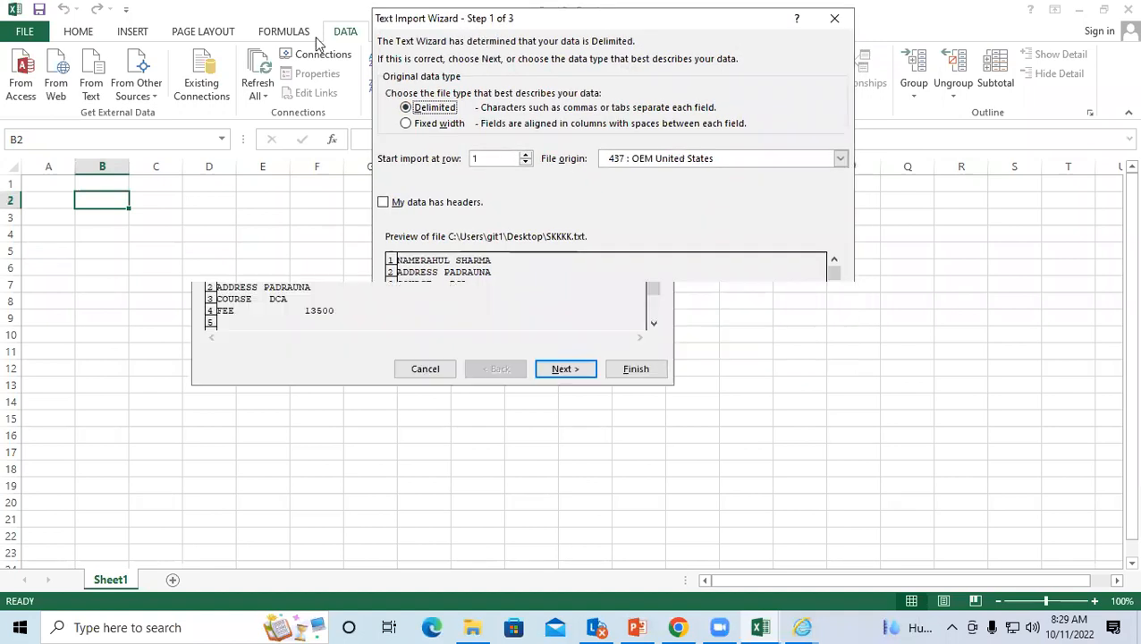
pyautogui.click(566, 374)
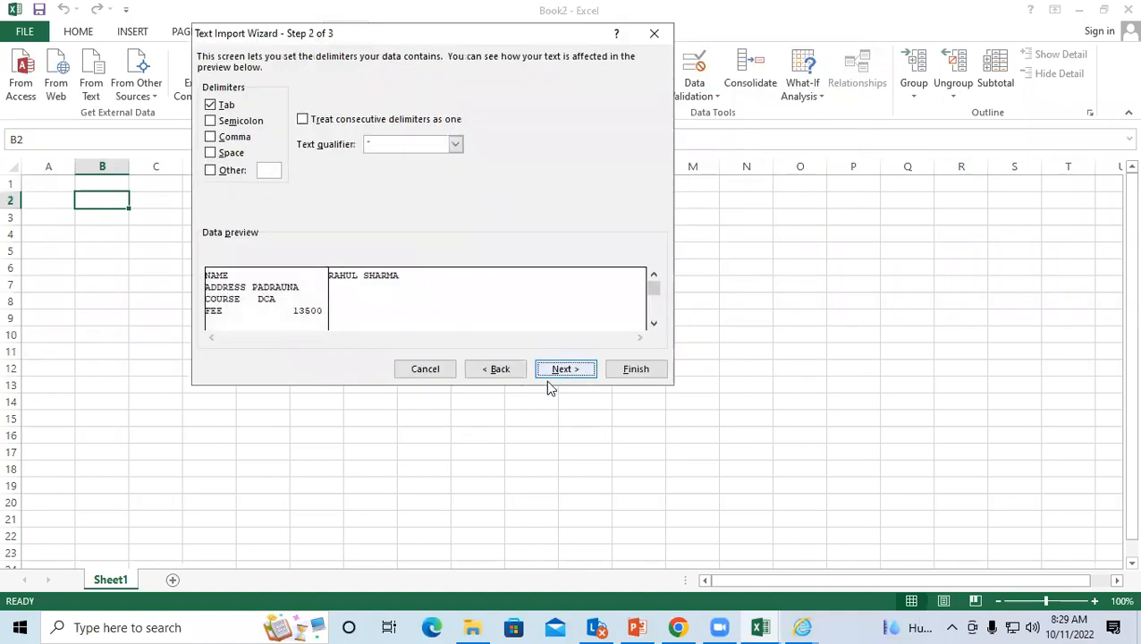
pyautogui.click(552, 370)
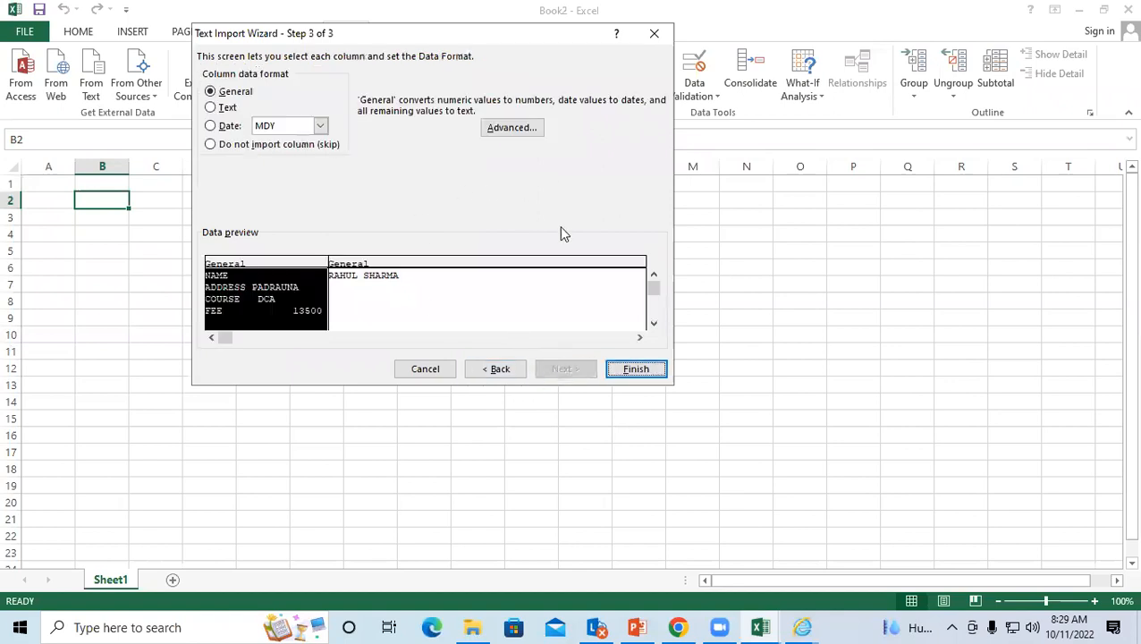
pyautogui.click(636, 369)
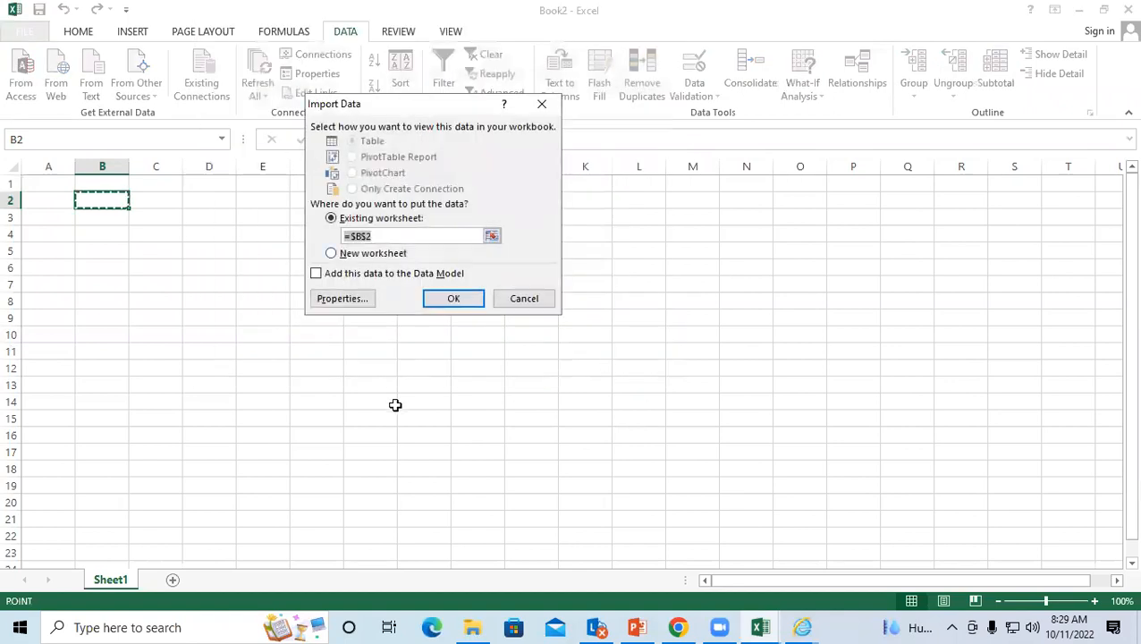
pyautogui.click(454, 297)
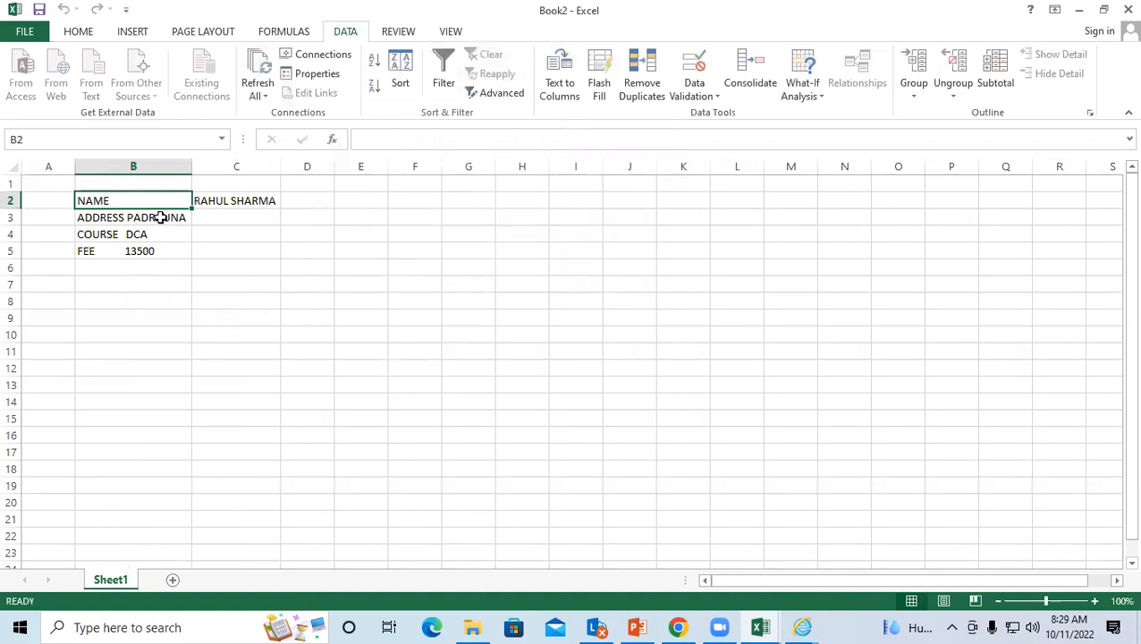
pyautogui.click(161, 233)
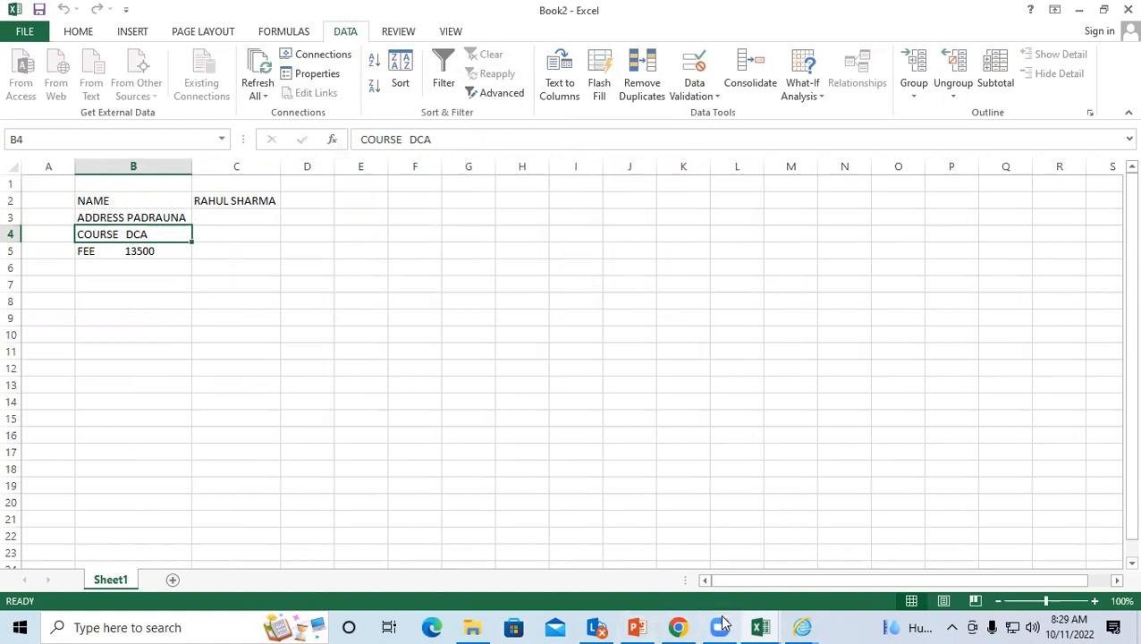
pyautogui.click(732, 368)
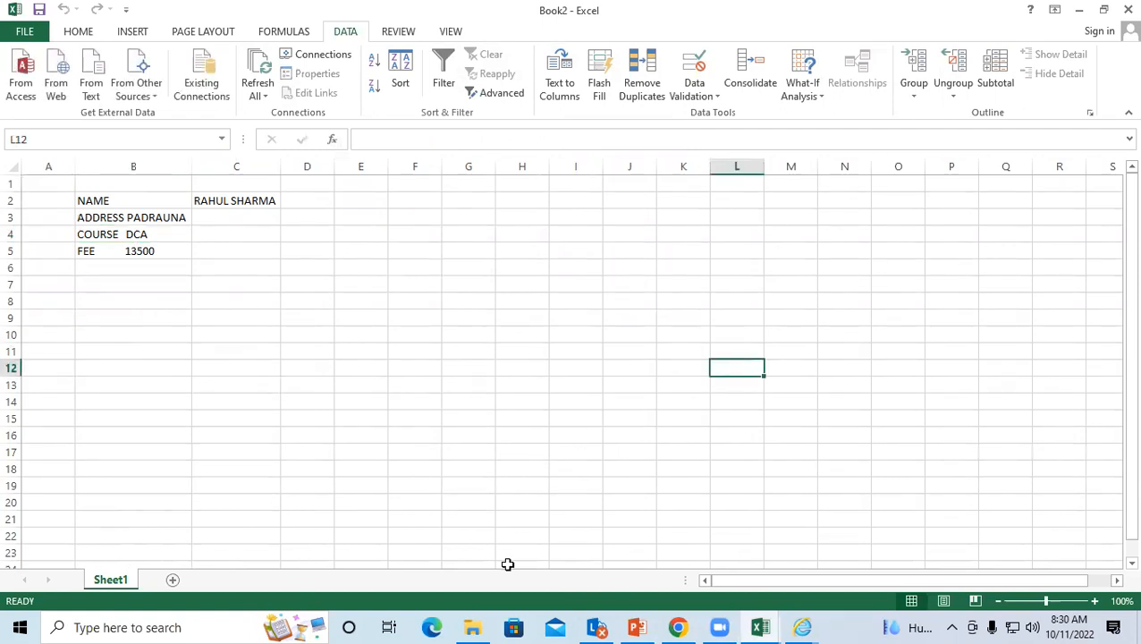
# Step: Open SKKKK from the Desktop folder in File Explorer into Notepad
pyautogui.click(472, 627)
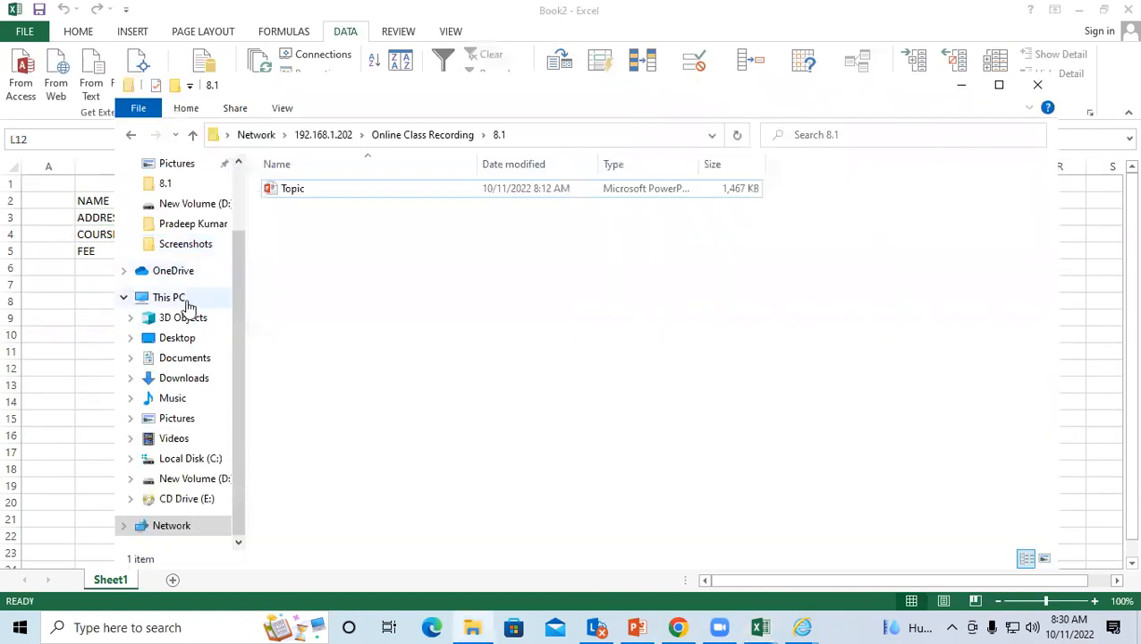
pyautogui.click(183, 343)
pyautogui.scroll(-3, 543, 297)
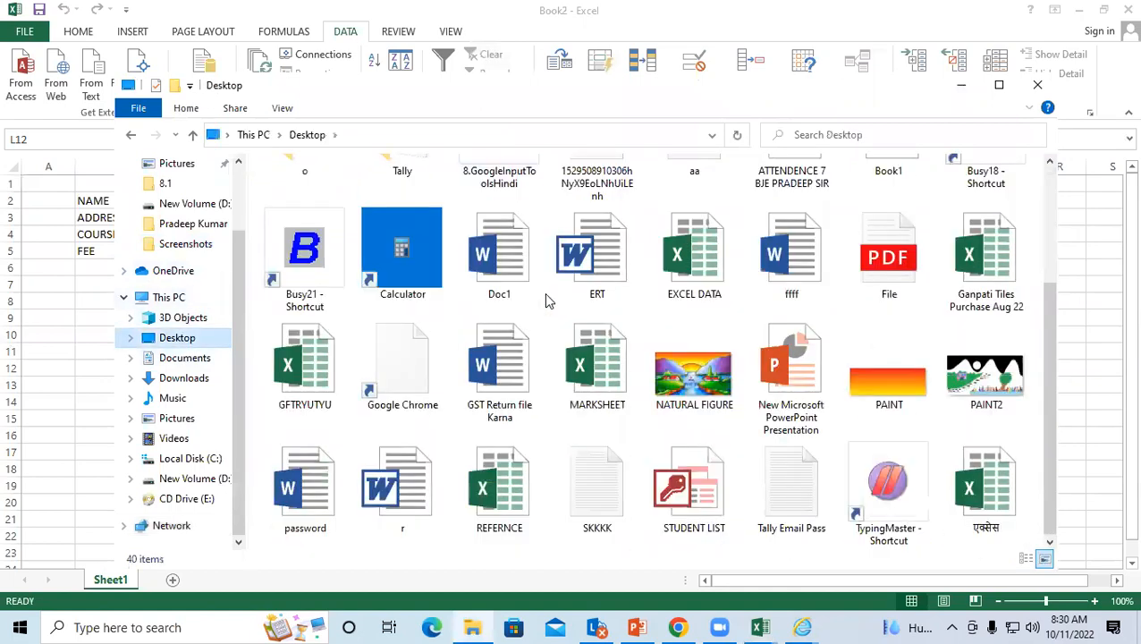
pyautogui.click(597, 476)
pyautogui.doubleClick(597, 476)
pyautogui.rightClick(593, 468)
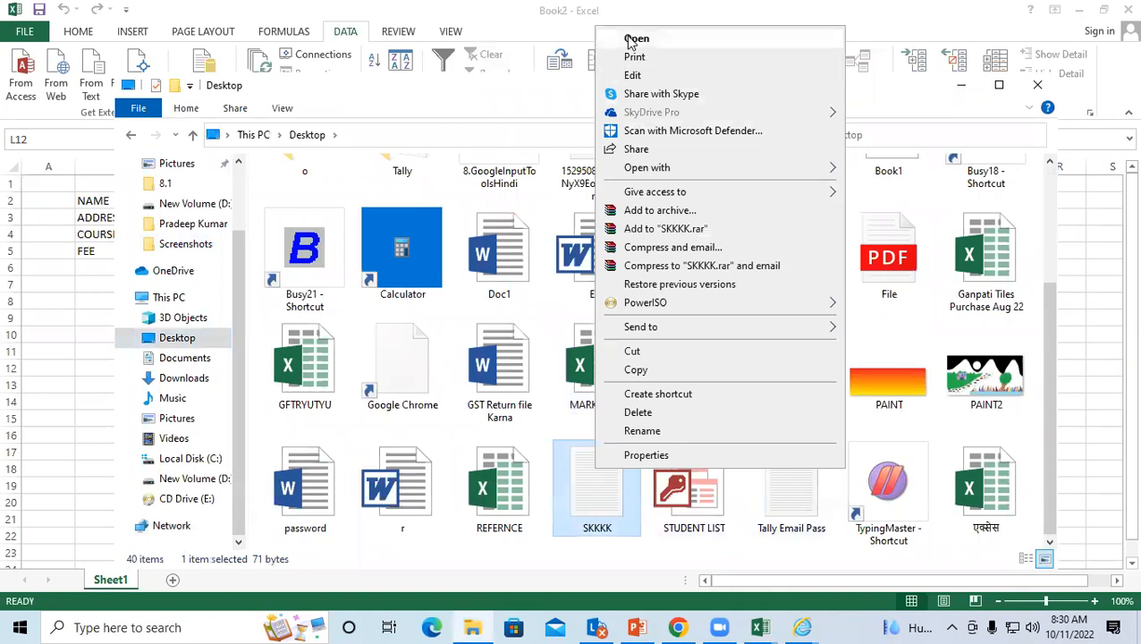
pyautogui.click(628, 38)
# Step: Place the caret at several spots in the record, ending before the address value
pyautogui.click(481, 135)
pyautogui.click(284, 102)
pyautogui.click(380, 183)
pyautogui.click(285, 137)
# Step: Delete the address value, DCA and 13500 from the SKKKK record
pyautogui.moveTo(430, 136); pyautogui.dragTo(284, 134)
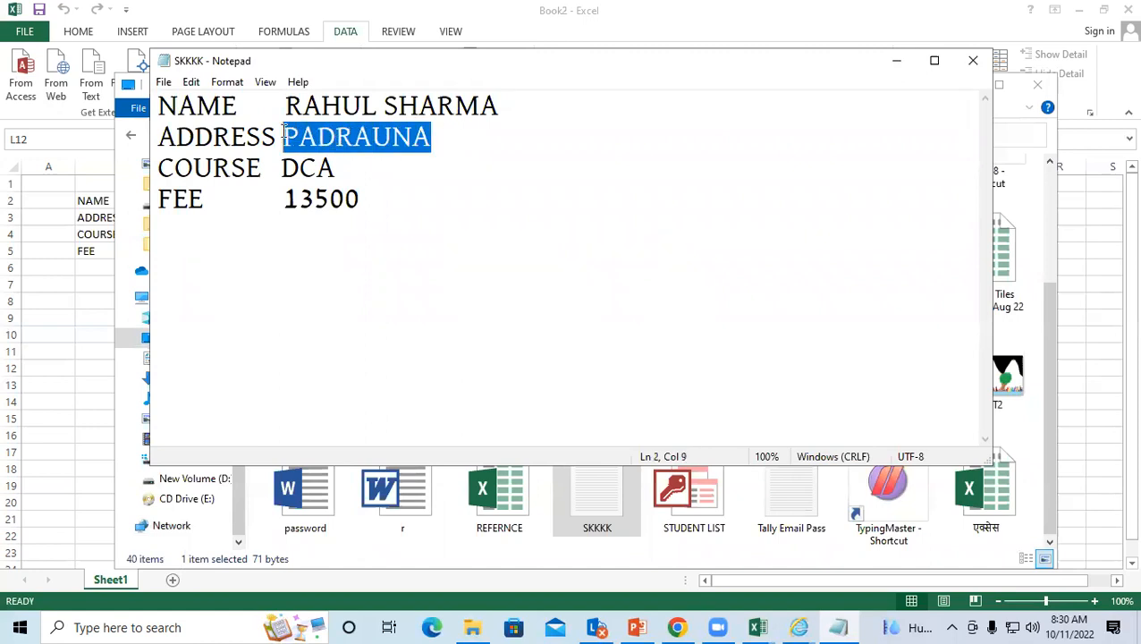
pyautogui.press('Delete')
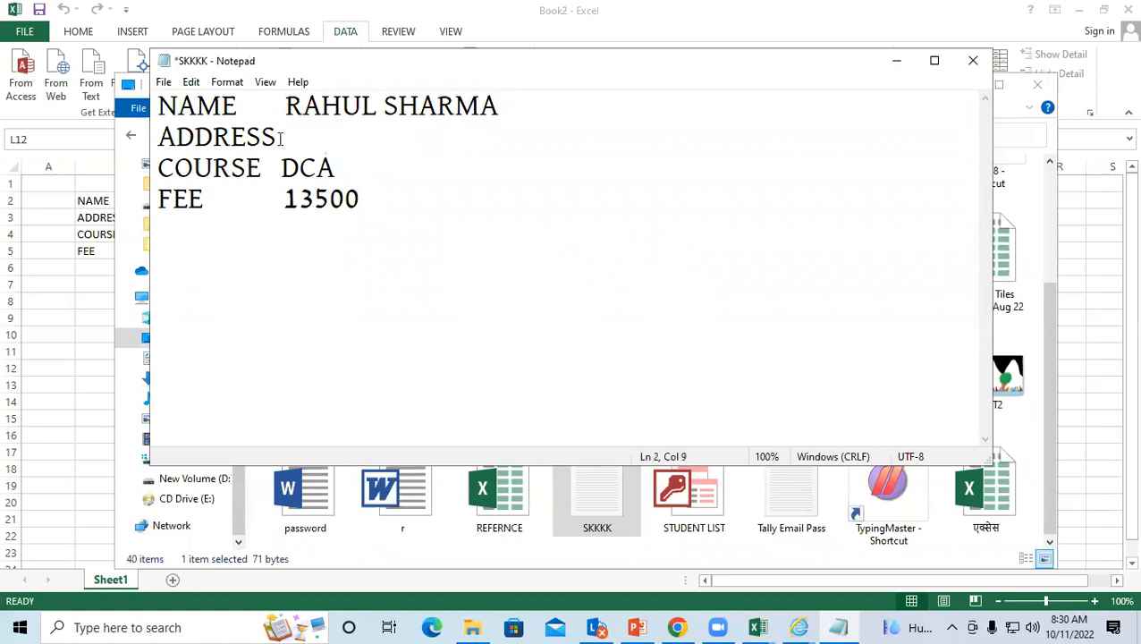
pyautogui.moveTo(351, 166); pyautogui.dragTo(279, 159)
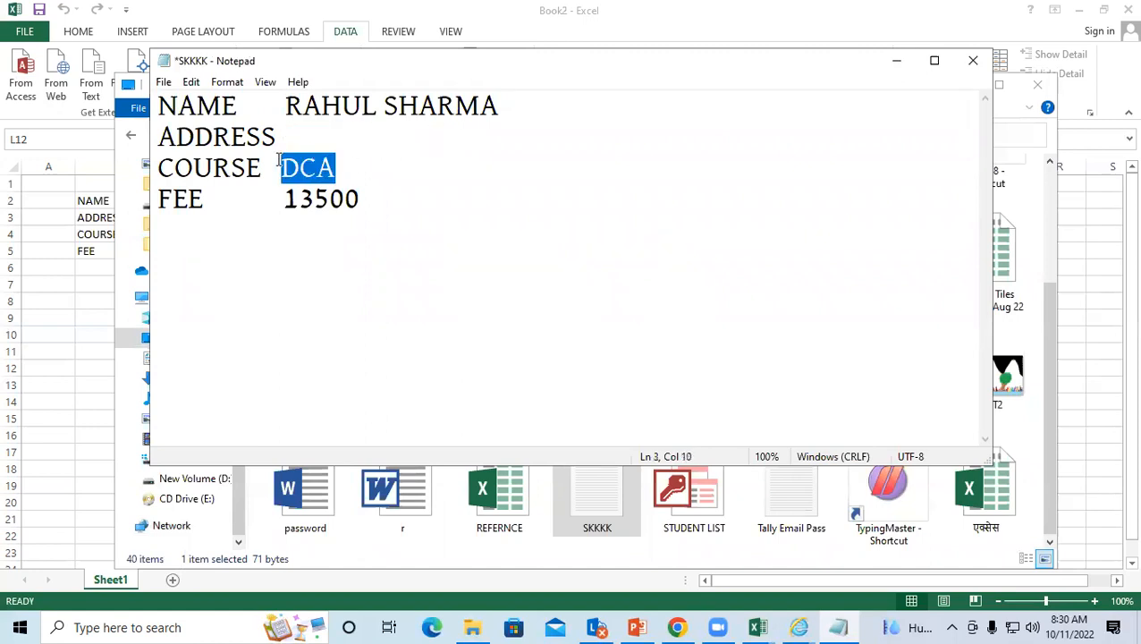
pyautogui.press('Delete')
pyautogui.moveTo(359, 198); pyautogui.dragTo(279, 201)
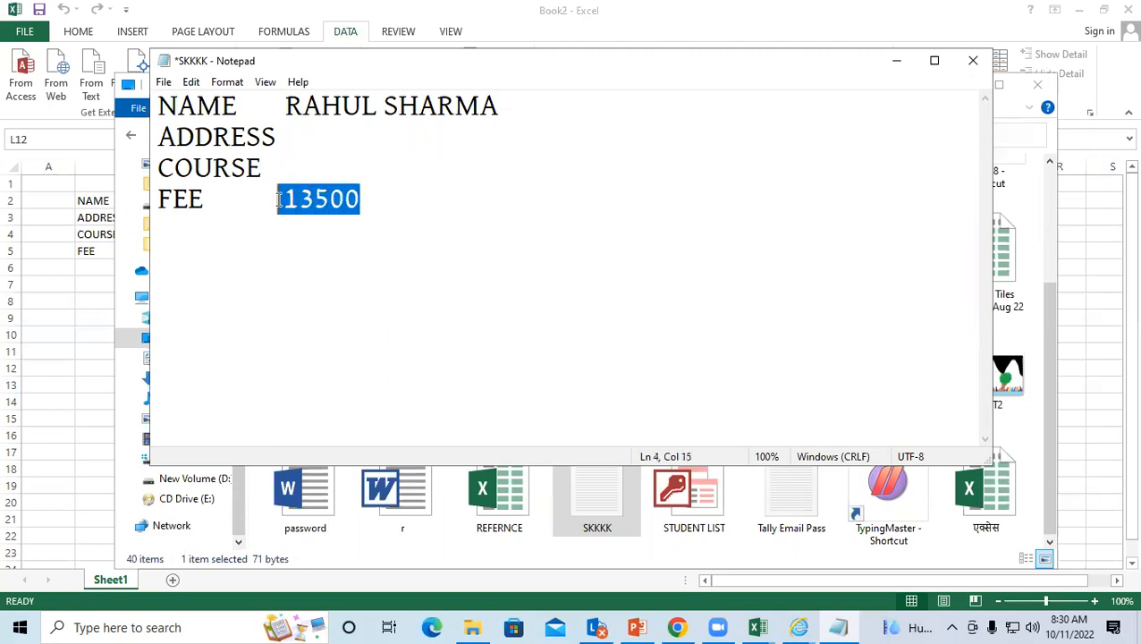
pyautogui.press('Delete')
pyautogui.press('Up')
pyautogui.press('Up')
pyautogui.press('Up')
# Step: Re-enter the address, DCA and 13500 right after their ADDRESS, COURSE and FEE labels
pyautogui.click(275, 143)
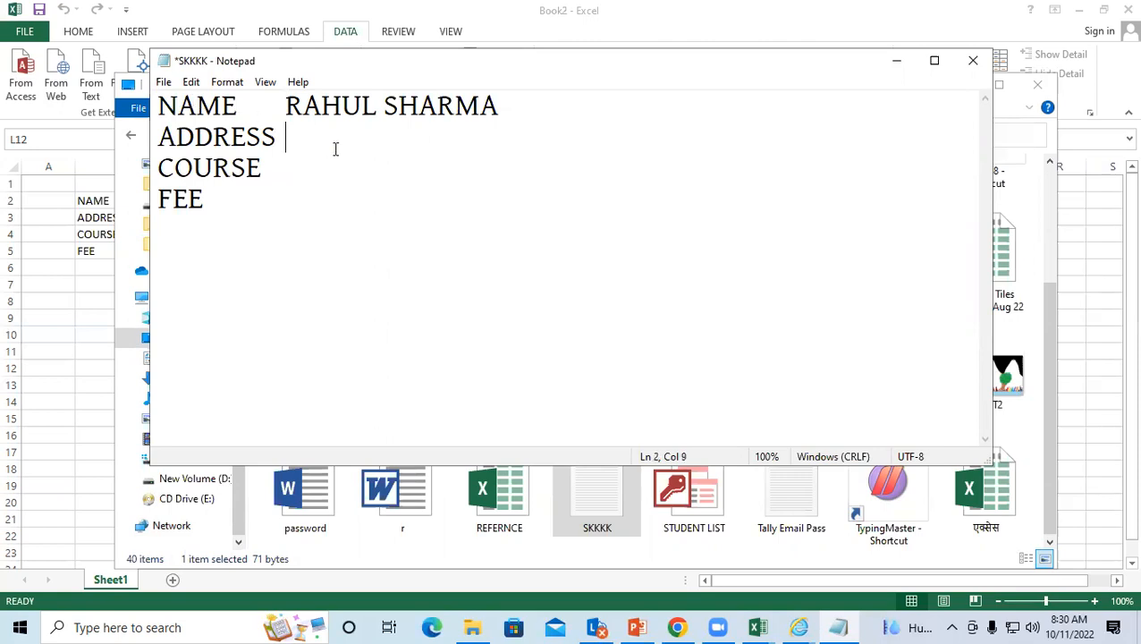
pyautogui.write('PADRAUNA')
pyautogui.click(257, 167)
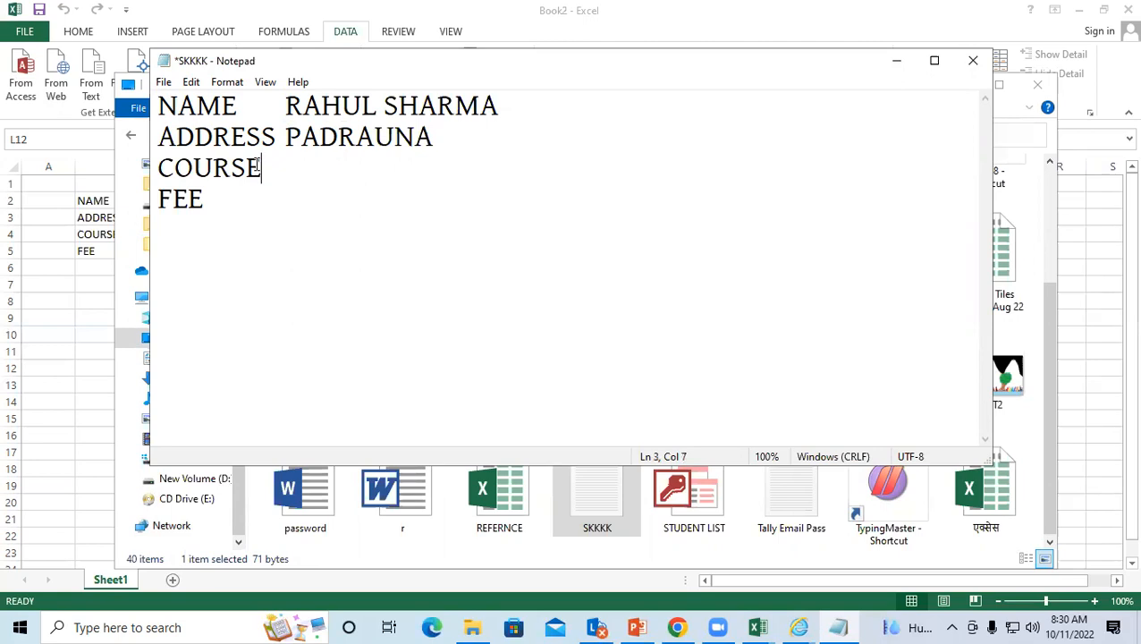
pyautogui.write('DCA')
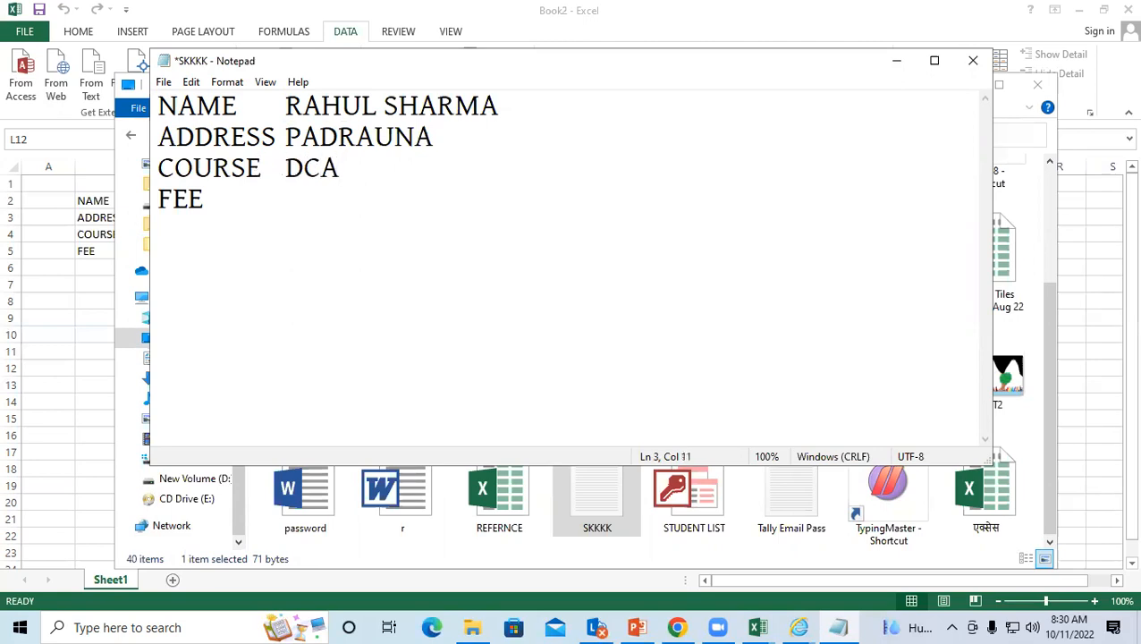
pyautogui.click(206, 200)
pyautogui.write('13500')
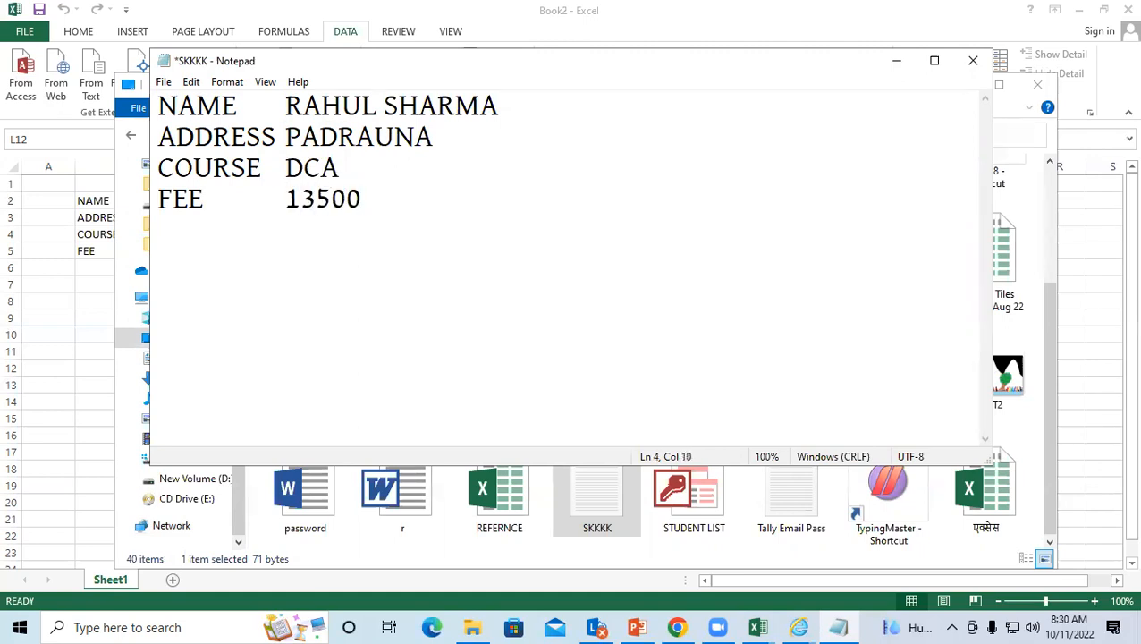
# Step: Save SKKKK and close Notepad
pyautogui.click(163, 81)
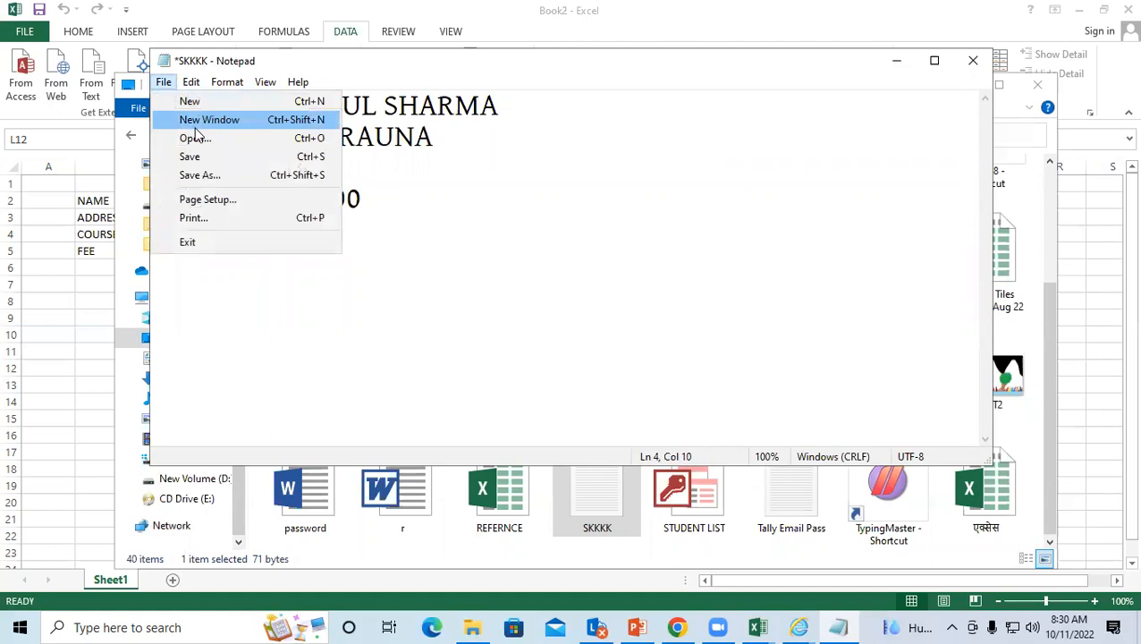
pyautogui.click(206, 157)
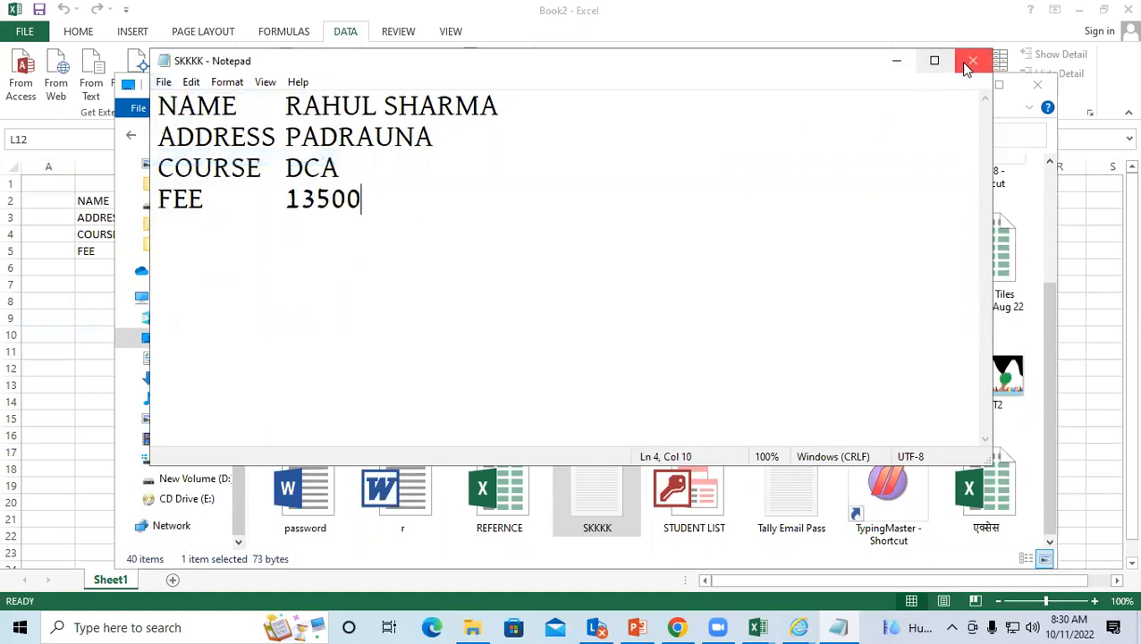
pyautogui.click(972, 60)
# Step: Close the Desktop folder window, add Sheet2 in Excel, and select cell B3
pyautogui.click(1037, 84)
pyautogui.click(236, 251)
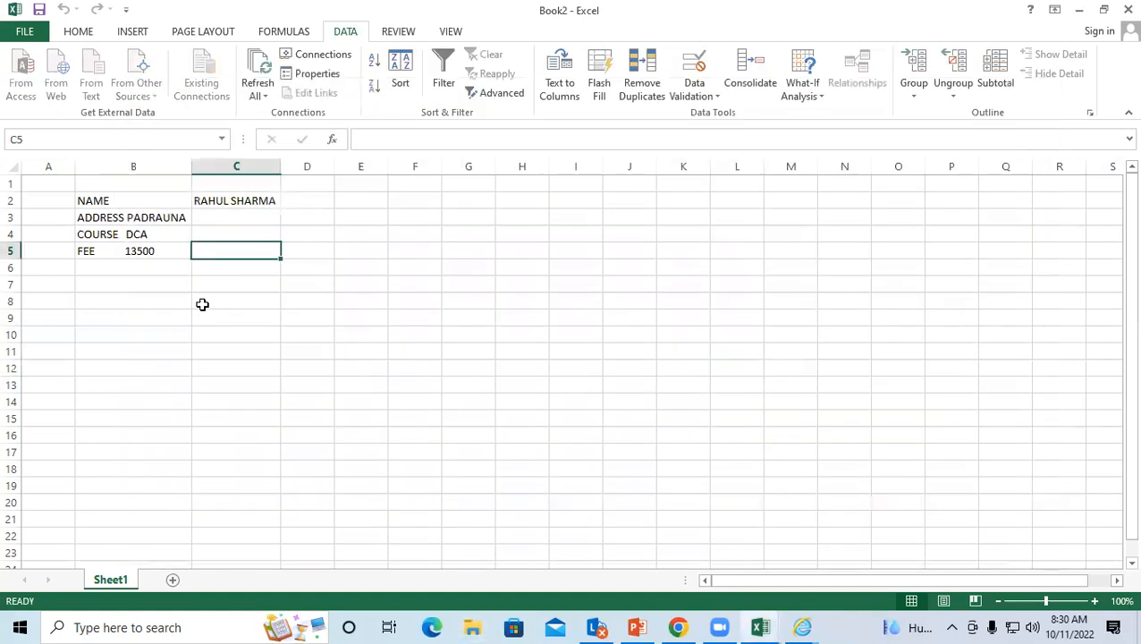
pyautogui.click(172, 580)
pyautogui.click(170, 231)
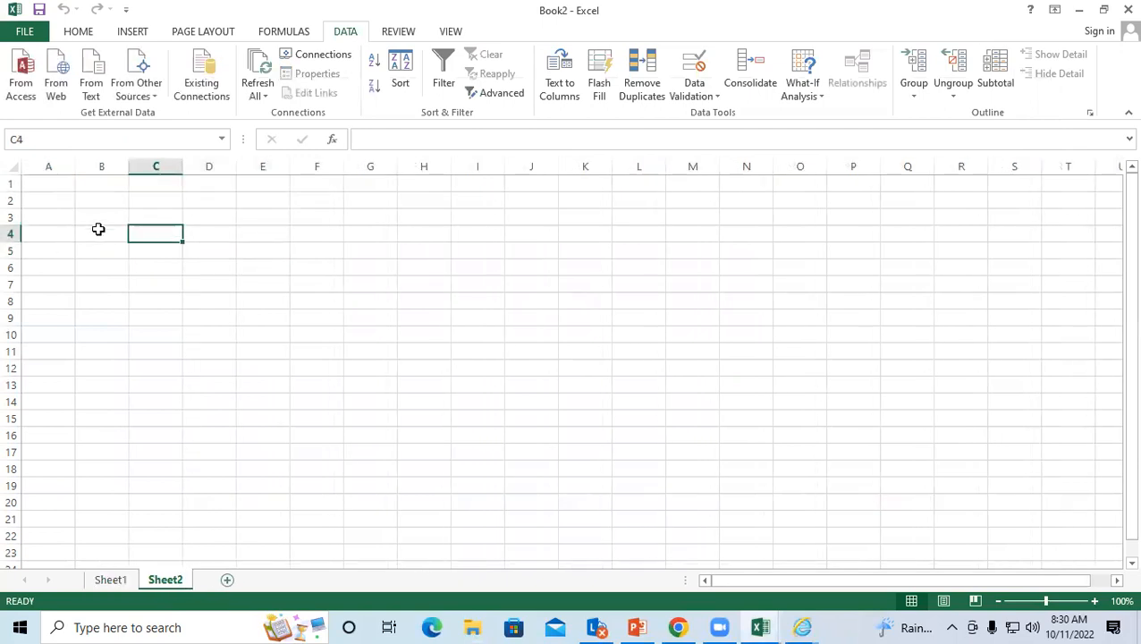
pyautogui.click(96, 218)
# Step: Import SKKKK from the Desktop through the Text Import Wizard, placing it at $B$3
pyautogui.click(91, 76)
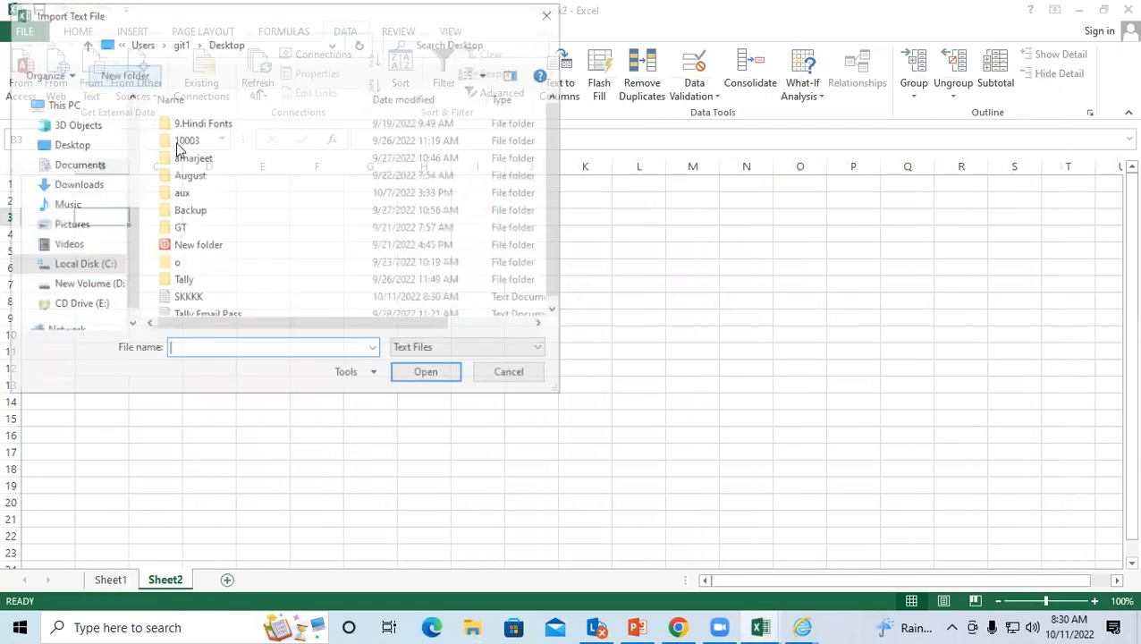
pyautogui.click(85, 148)
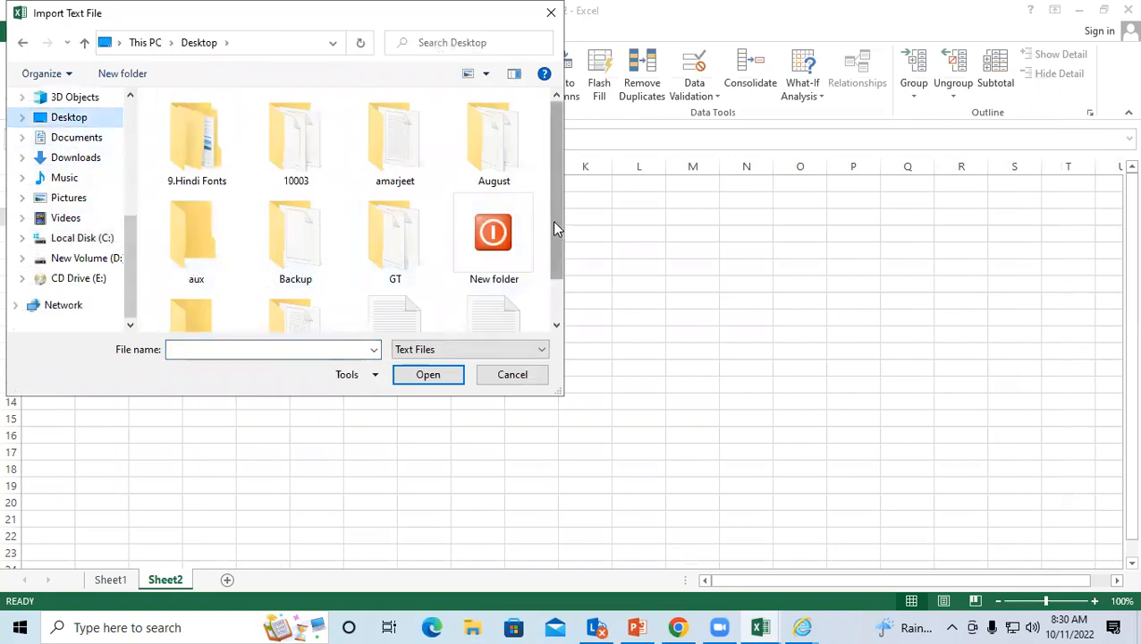
pyautogui.scroll(-1, 555, 228)
pyautogui.click(421, 319)
pyautogui.click(429, 375)
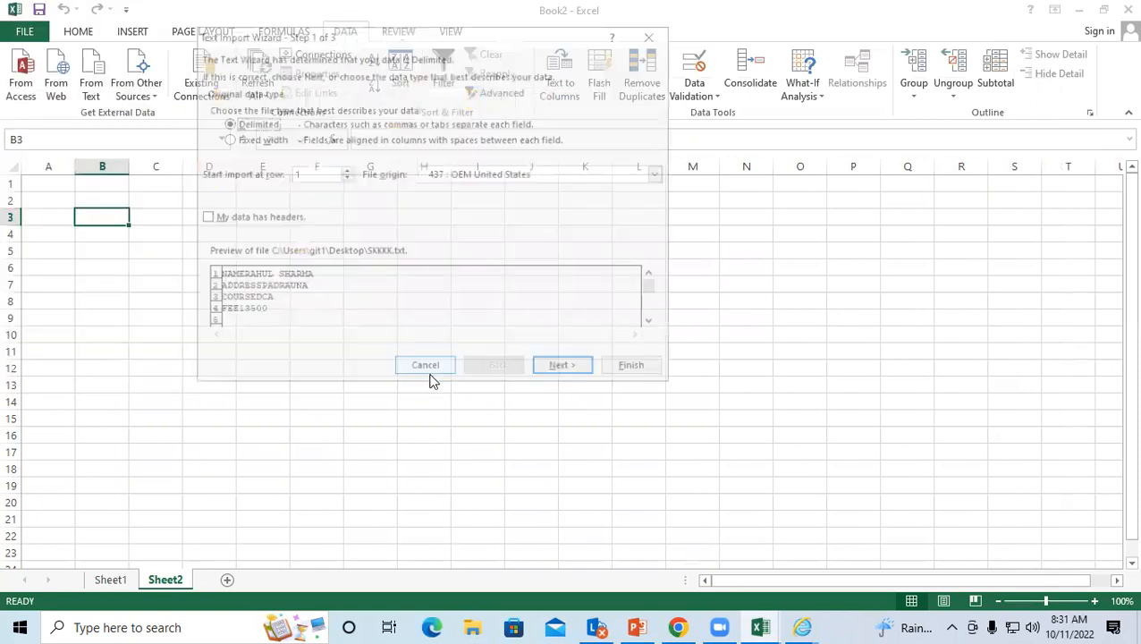
pyautogui.click(563, 368)
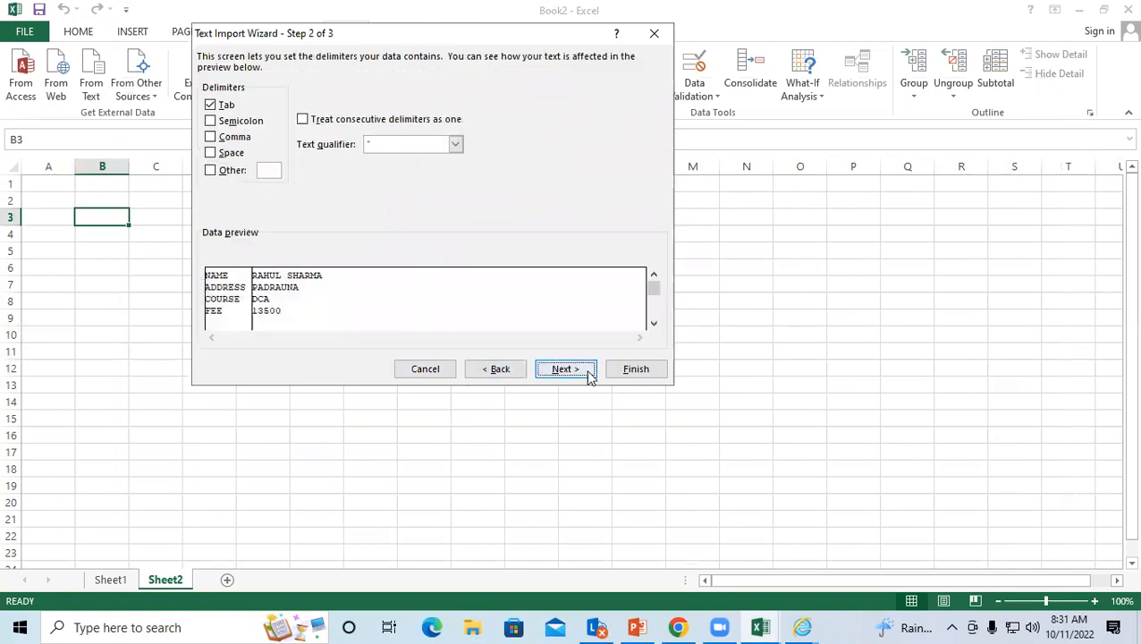
pyautogui.click(580, 368)
pyautogui.click(635, 369)
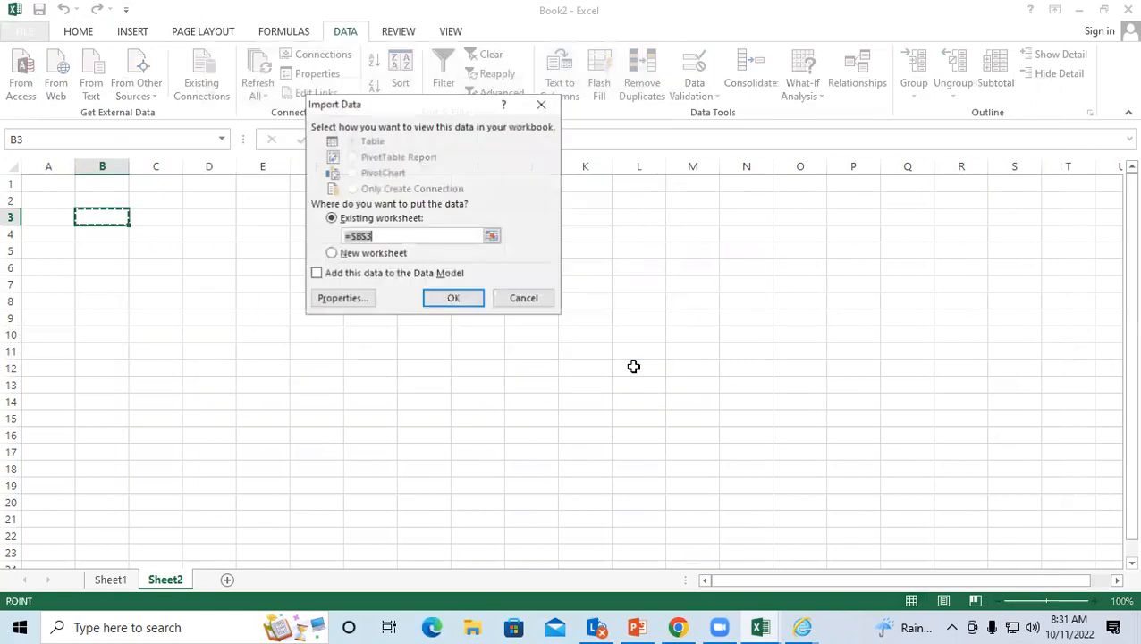
pyautogui.click(463, 300)
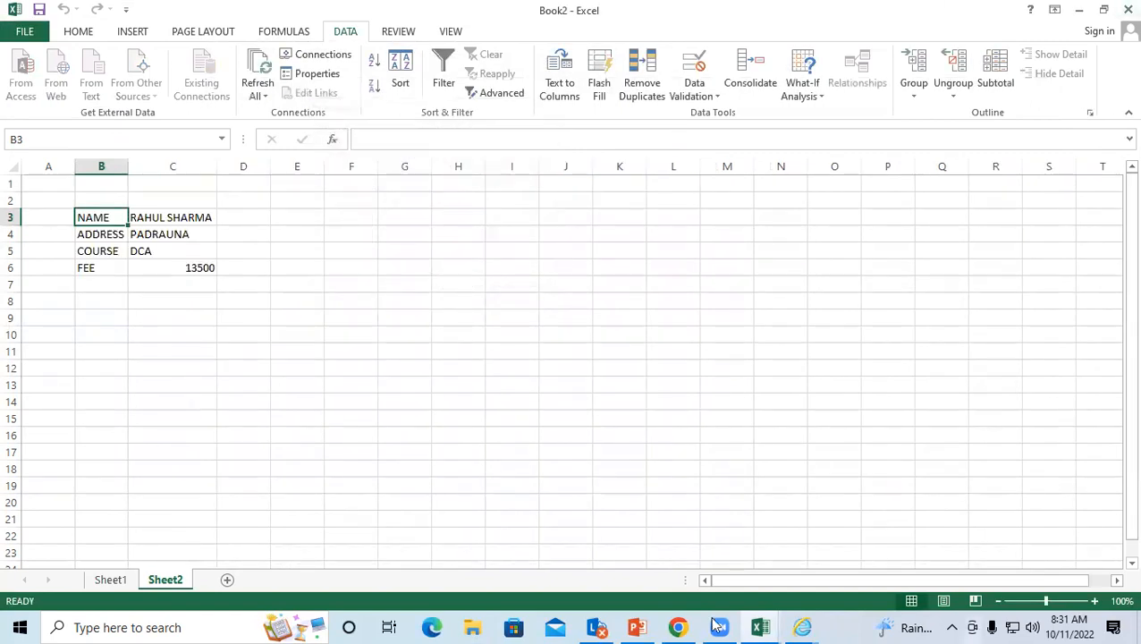
pyautogui.click(211, 319)
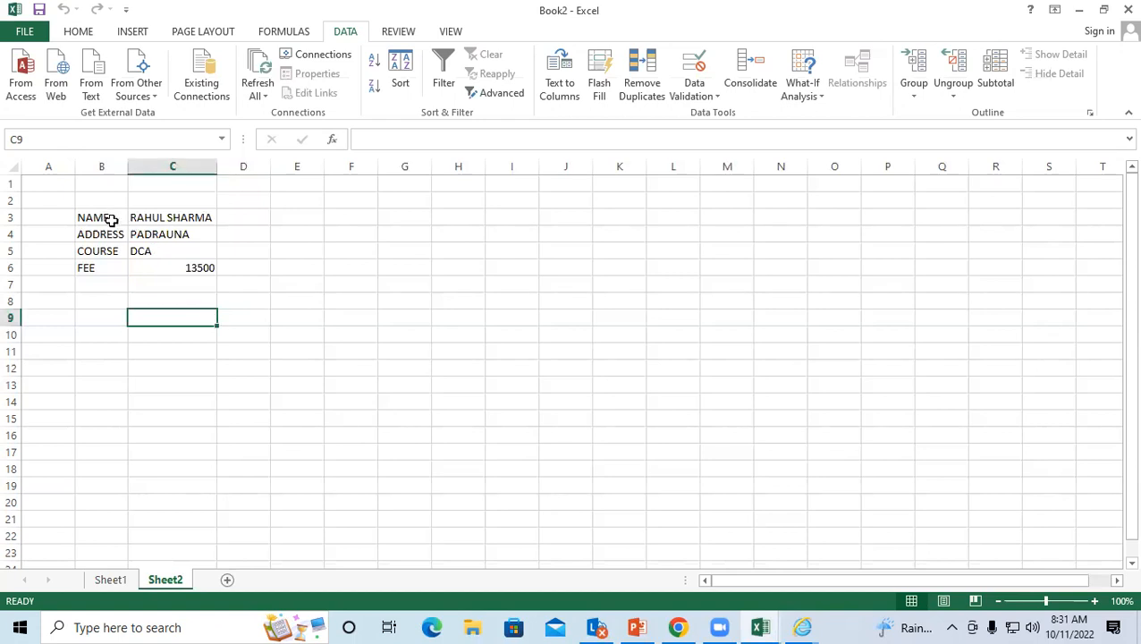
# Step: Select the imported B3:C6 table, deselect it, and show the From Other Sources list
pyautogui.moveTo(104, 218); pyautogui.dragTo(160, 268)
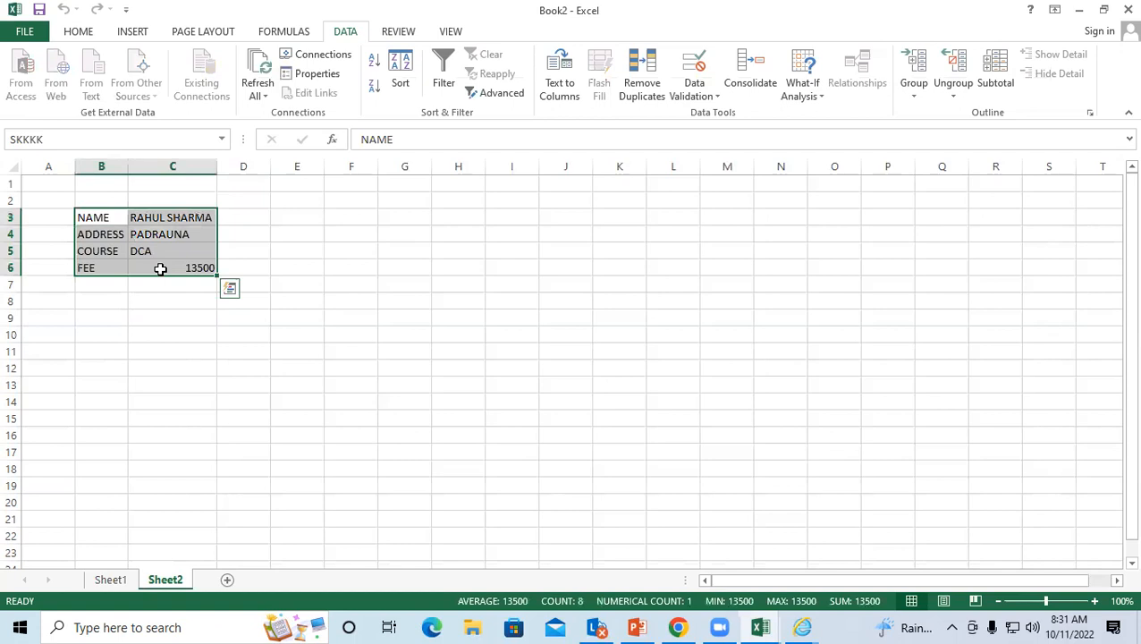
pyautogui.click(182, 318)
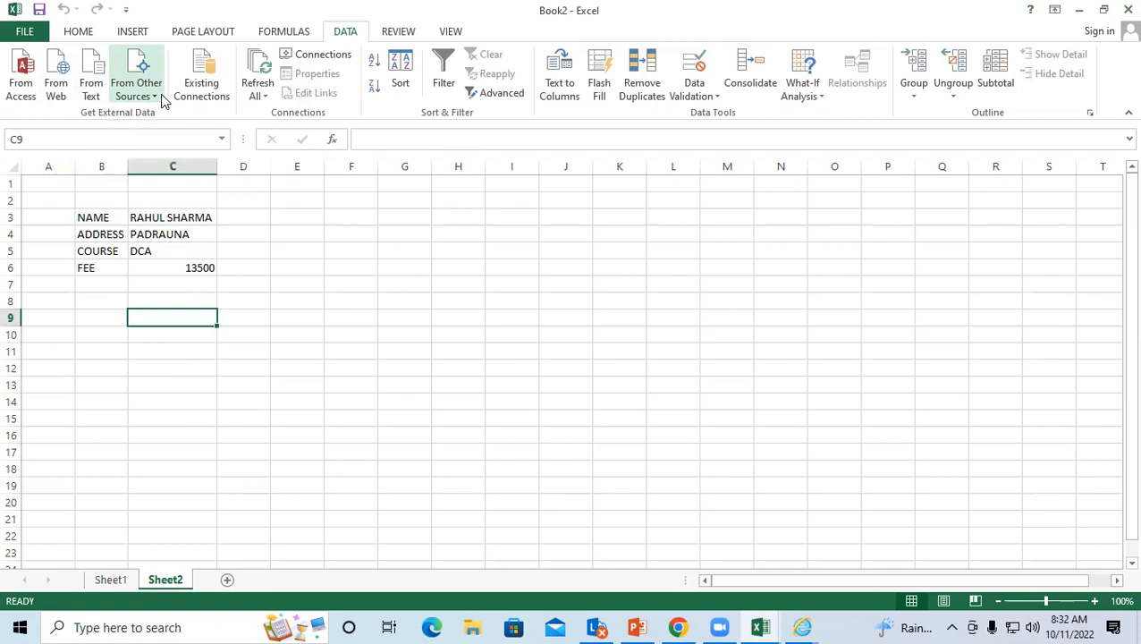
pyautogui.click(143, 97)
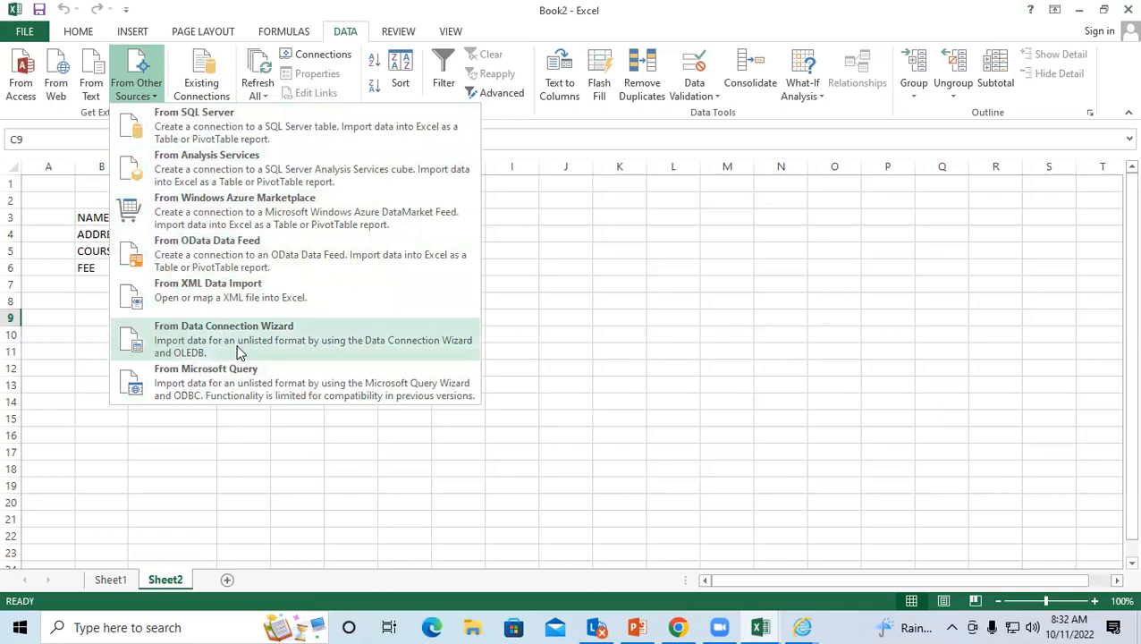
# Step: Close the From Other Sources list and click through cells H9, D8, D3 and E5
pyautogui.click(587, 216)
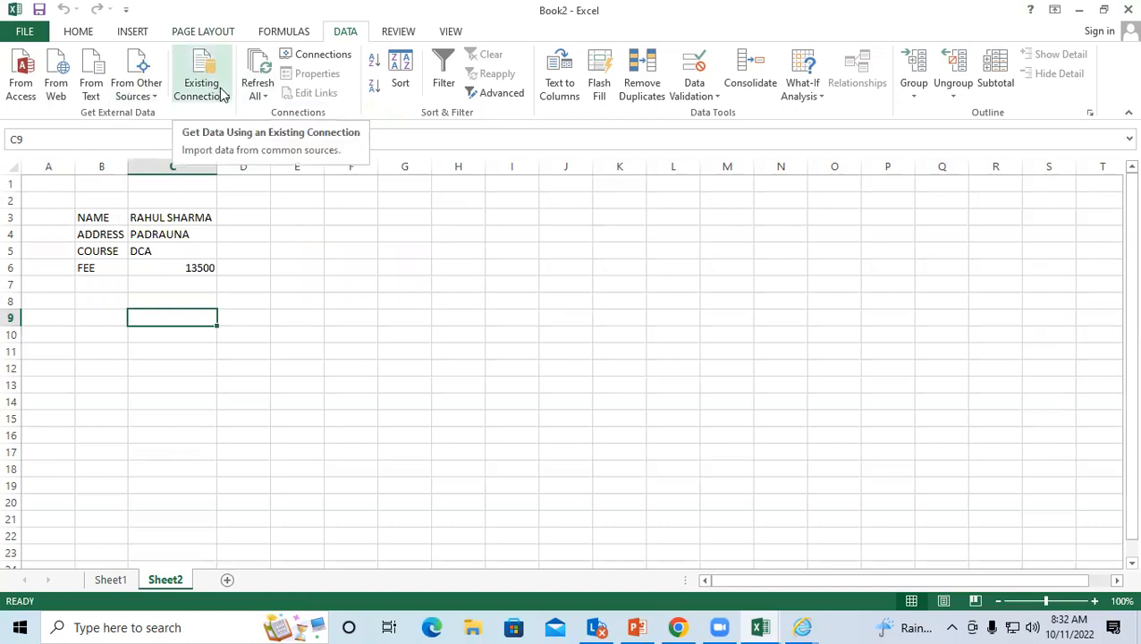
pyautogui.click(434, 318)
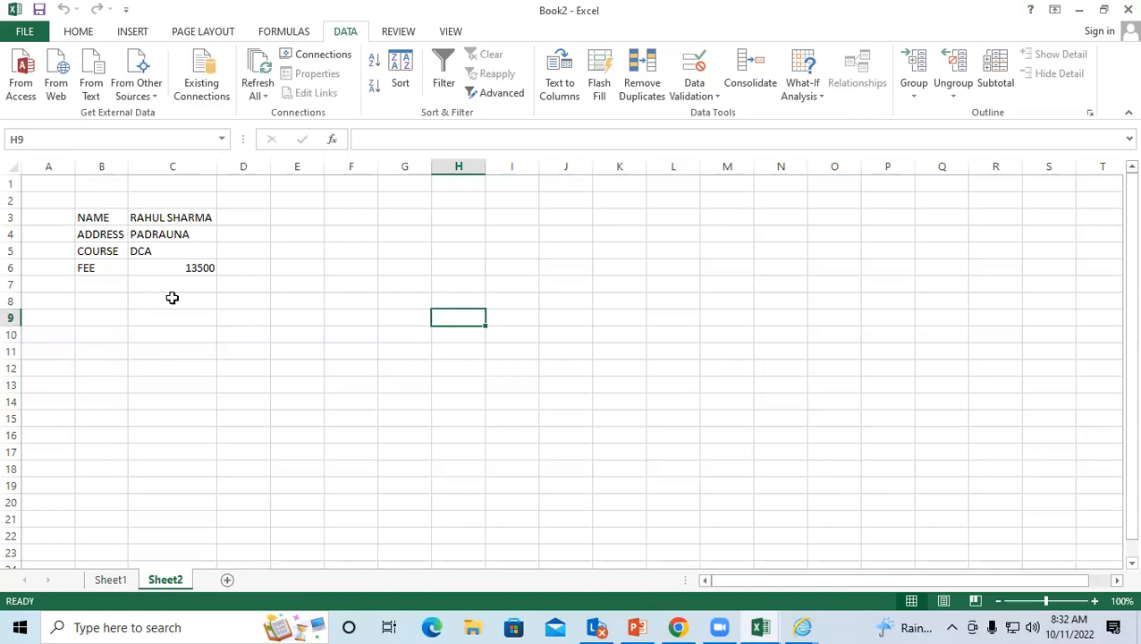
pyautogui.click(236, 301)
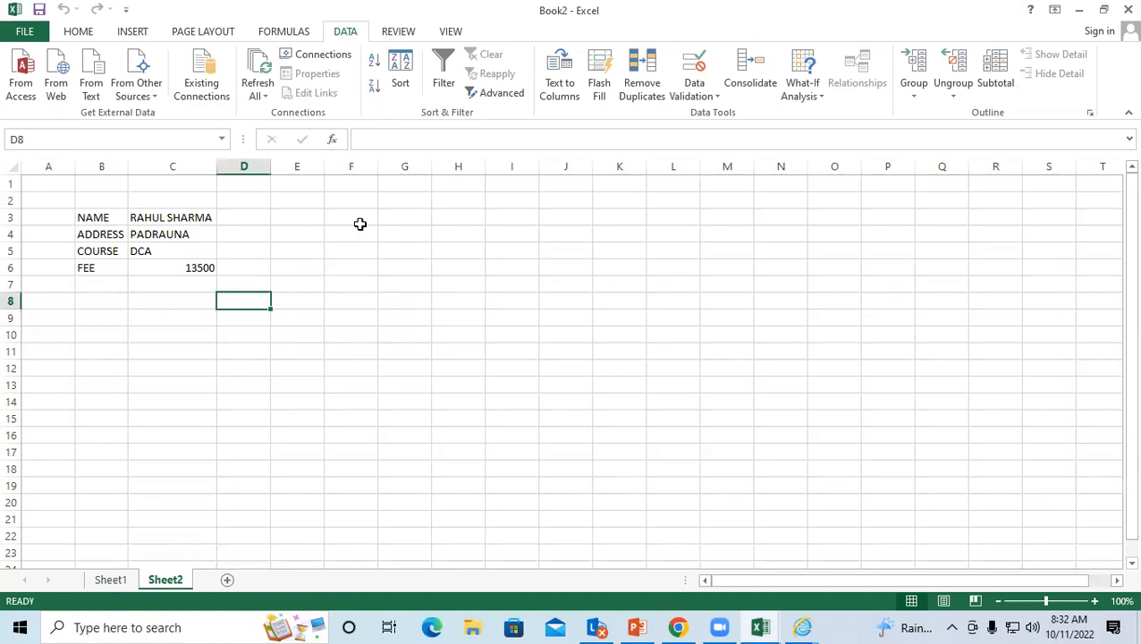
pyautogui.click(234, 219)
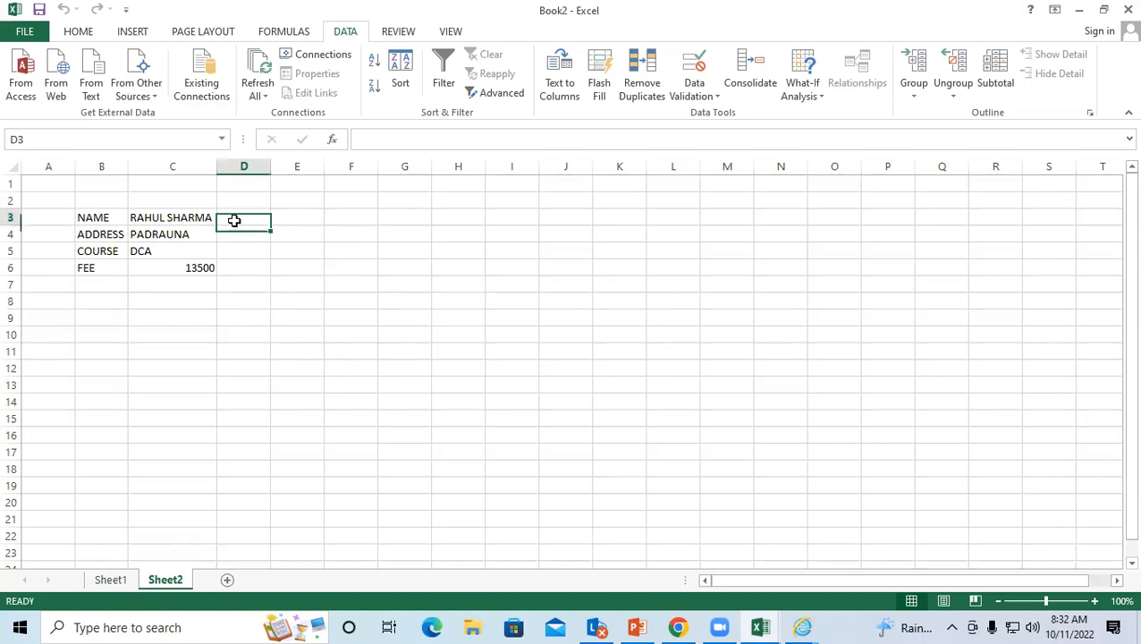
pyautogui.click(282, 253)
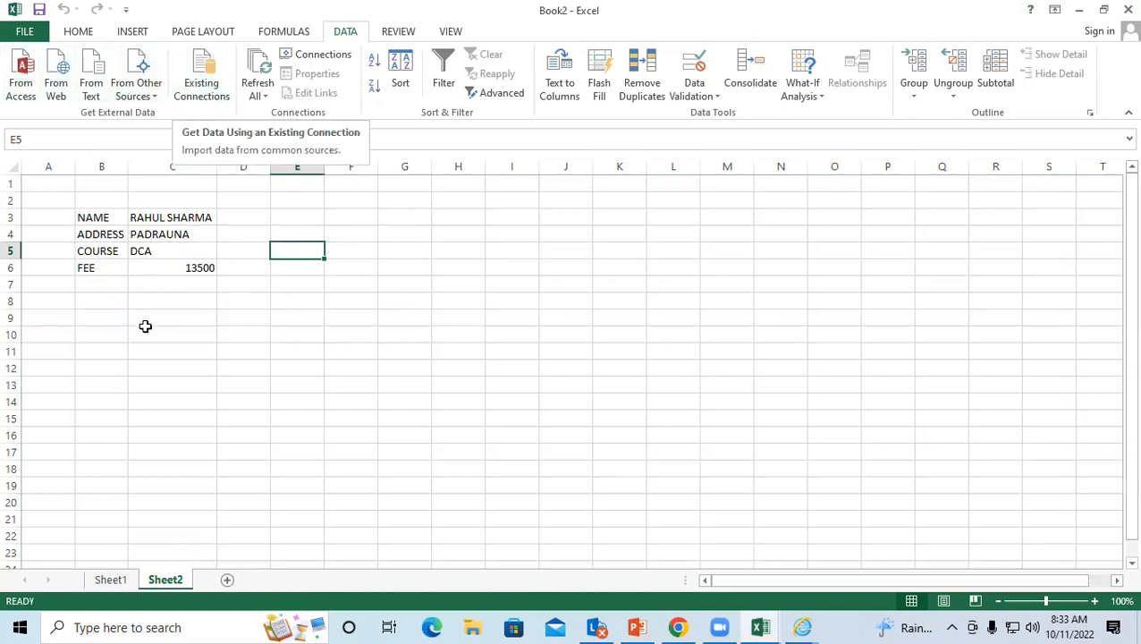
# Step: Select C10, then review the SKKKK and SKKKK1 existing connections and close the list
pyautogui.click(146, 331)
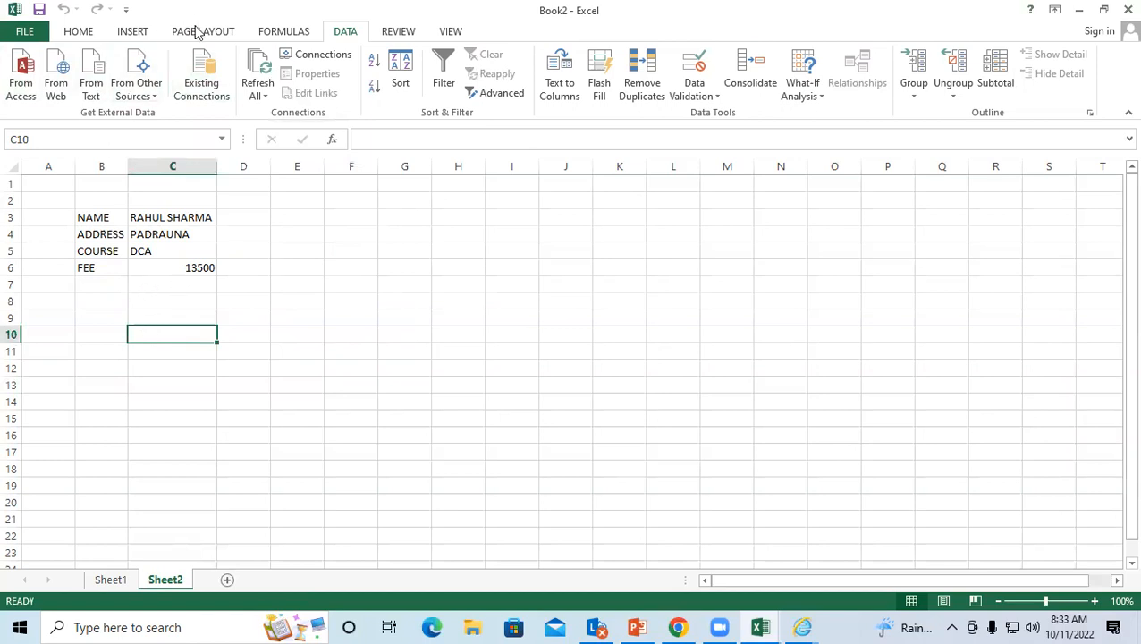
pyautogui.click(200, 69)
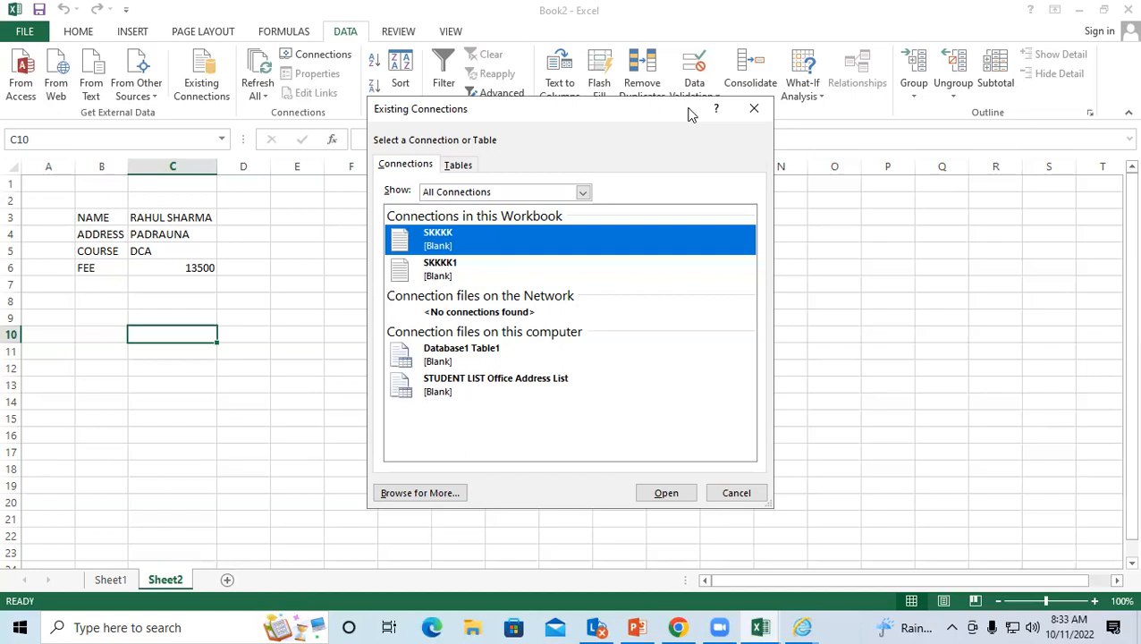
pyautogui.click(753, 109)
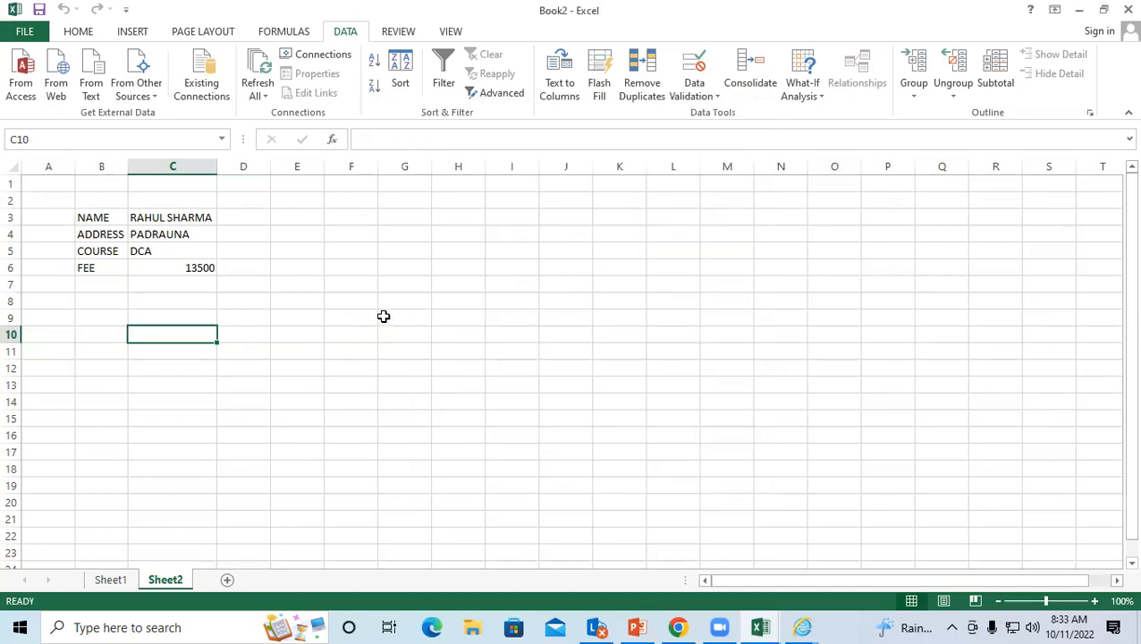
pyautogui.click(384, 316)
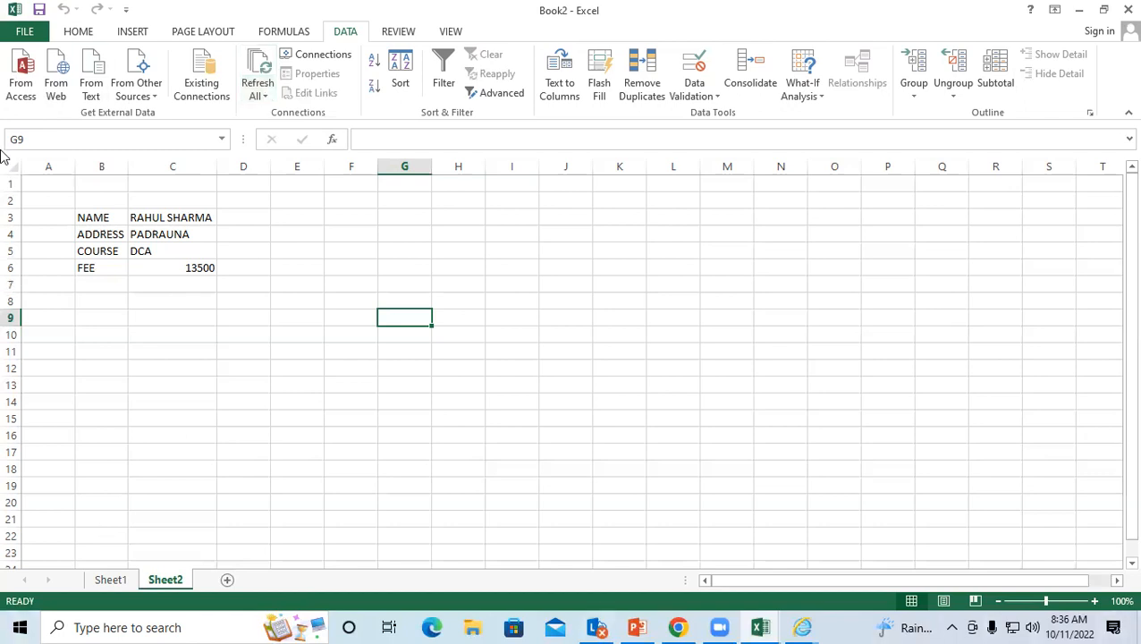
# Step: Open the SKKKK text file in Notepad from File Explorer's recent files
pyautogui.click(472, 627)
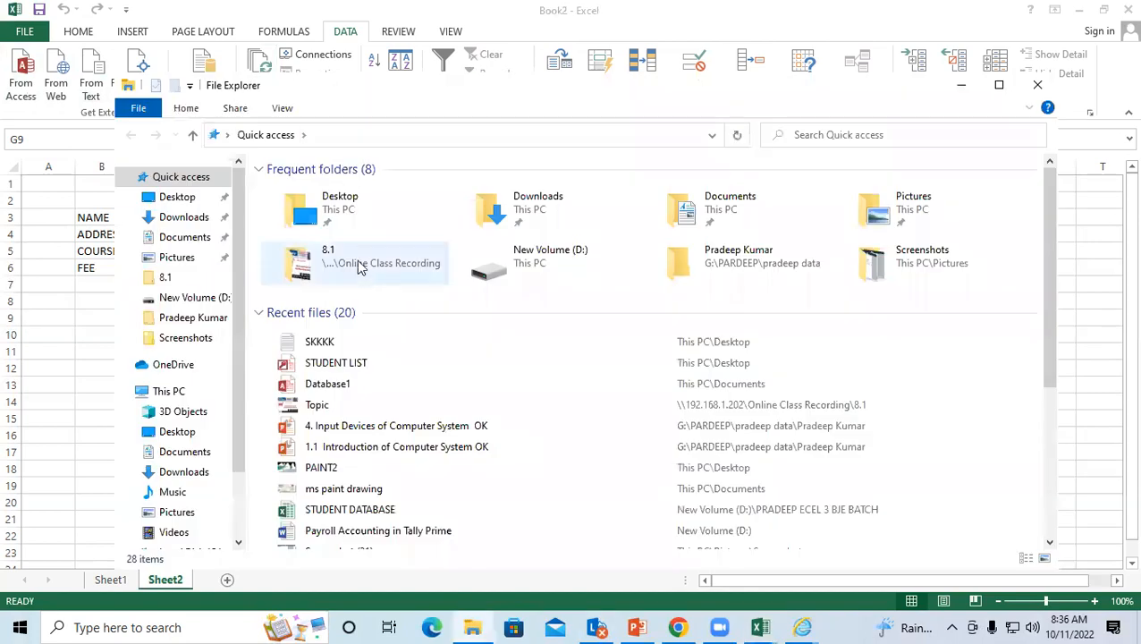
pyautogui.click(355, 349)
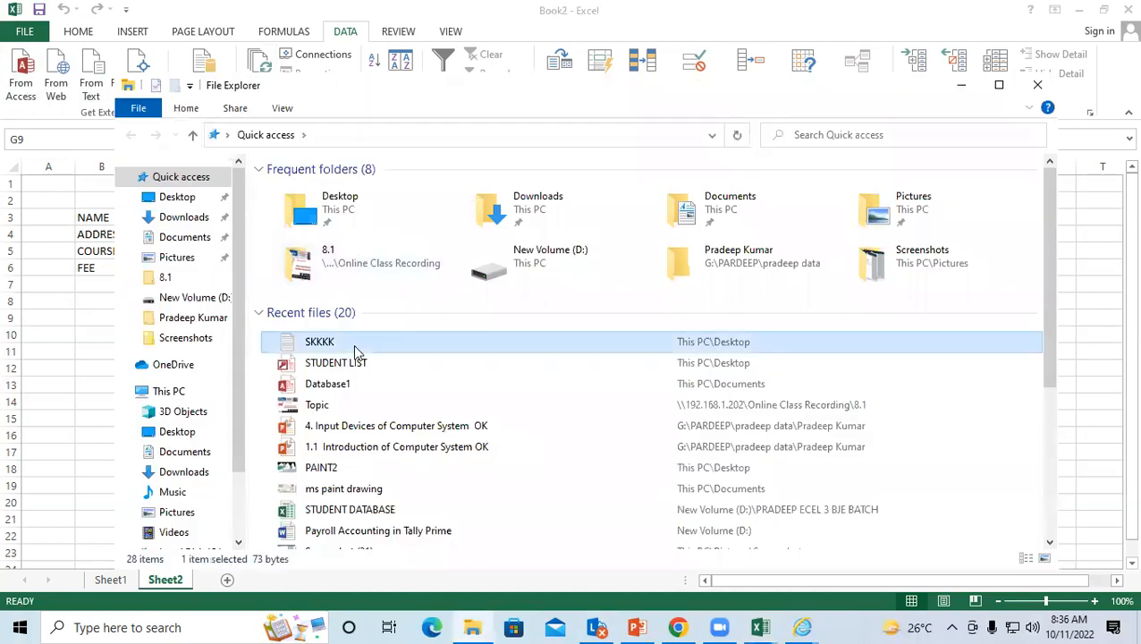
pyautogui.rightClick(355, 349)
pyautogui.click(397, 190)
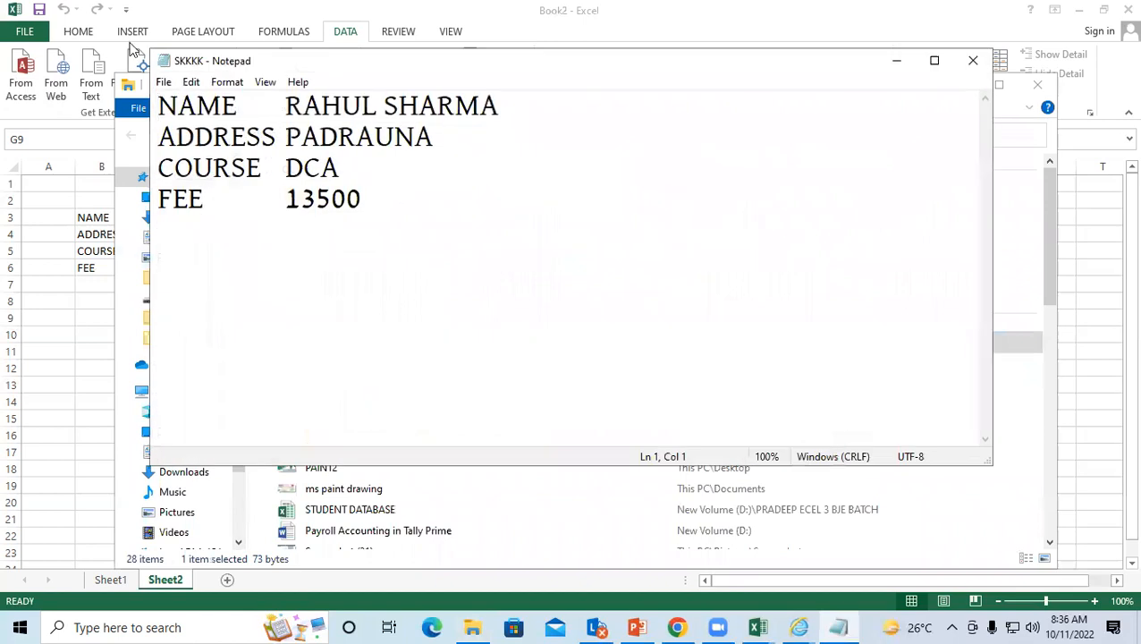
# Step: Add tab-separated PAID 6000 and DUE 7500 lines below the FEE 13500 line
pyautogui.click(399, 203)
pyautogui.press('Left')
pyautogui.press('Left')
pyautogui.press('Left')
pyautogui.press('Left')
pyautogui.press('Left')
pyautogui.press('Left')
pyautogui.press('Return')
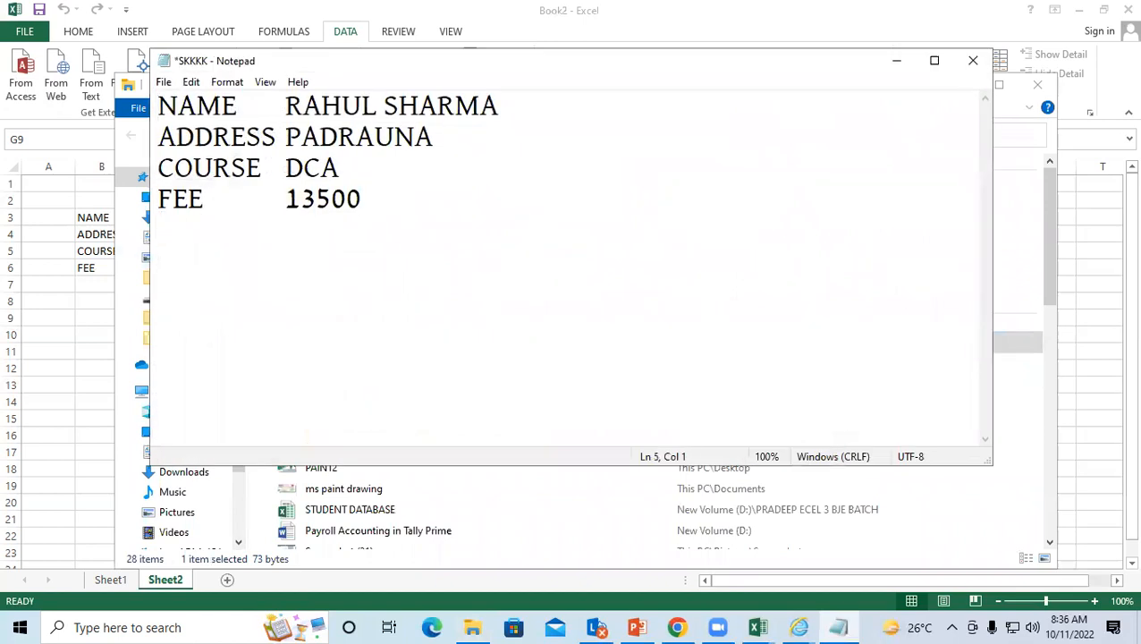
pyautogui.write('PAID')
pyautogui.press('Tab')
pyautogui.write('6000')
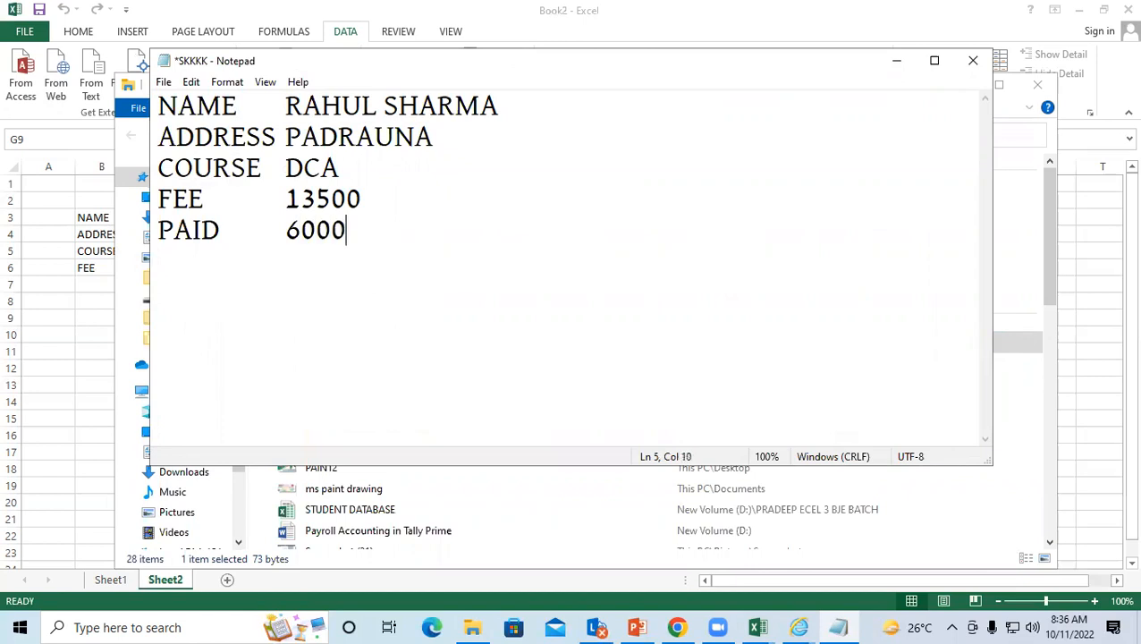
pyautogui.press('Return')
pyautogui.write('DUE')
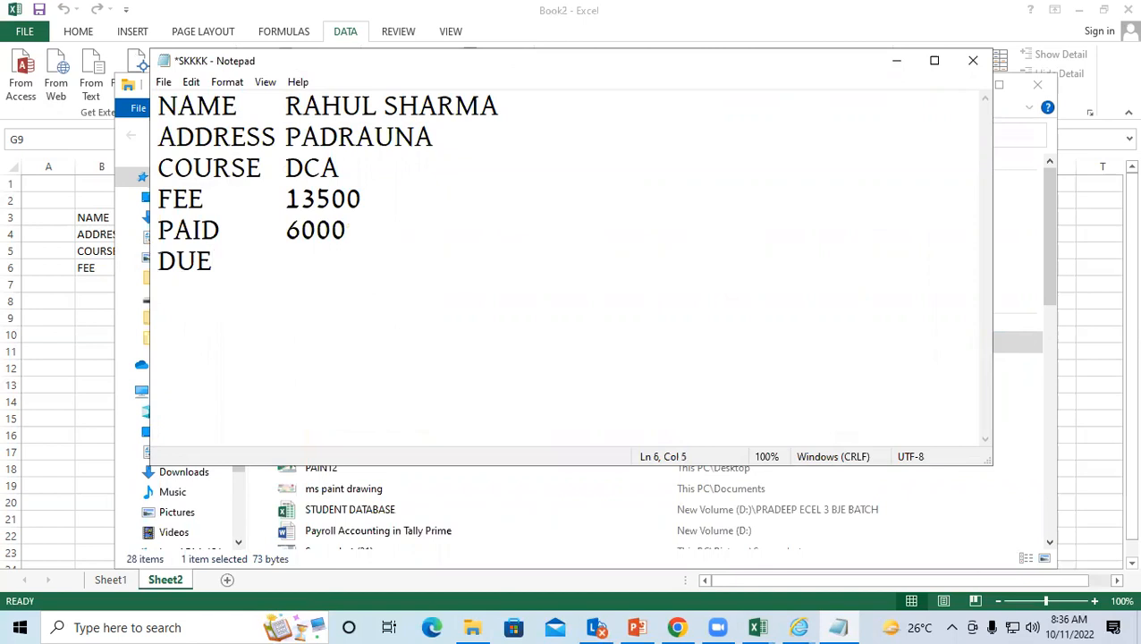
pyautogui.press('Tab')
pyautogui.write('7')
pyautogui.write('500')
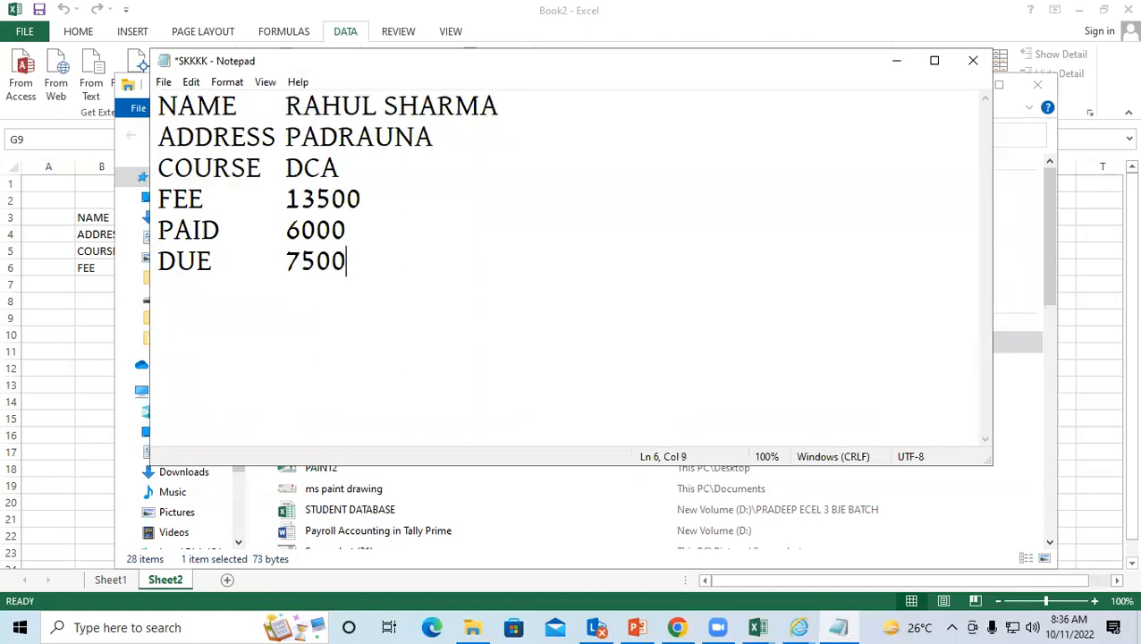
# Step: Save the edited SKKKK file under its existing name, backing out of Save As
pyautogui.click(164, 87)
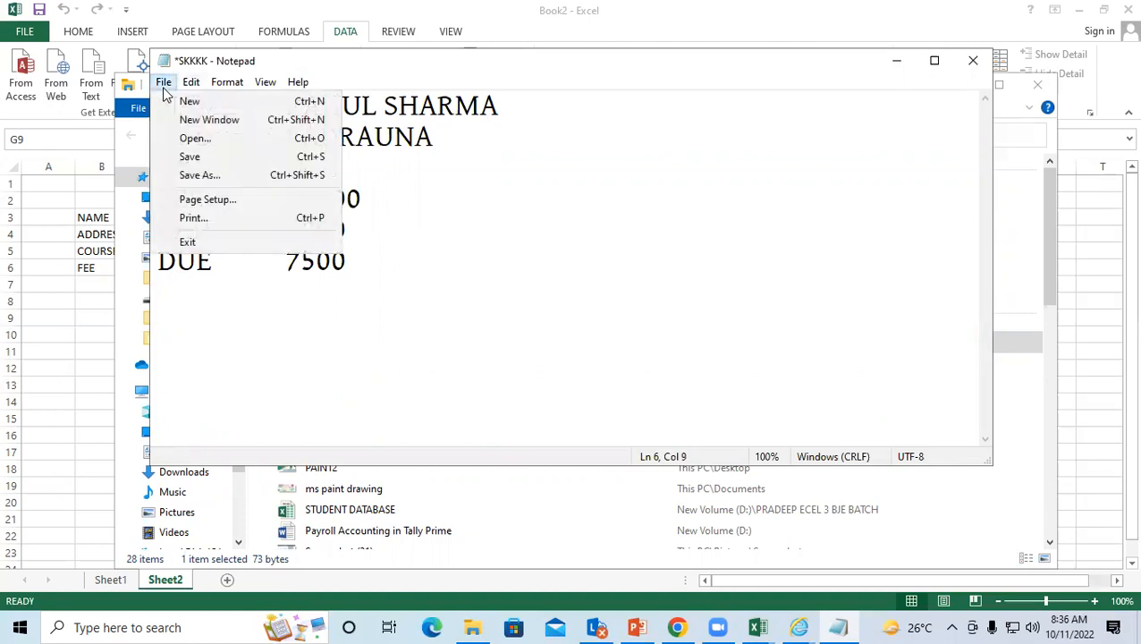
pyautogui.click(221, 175)
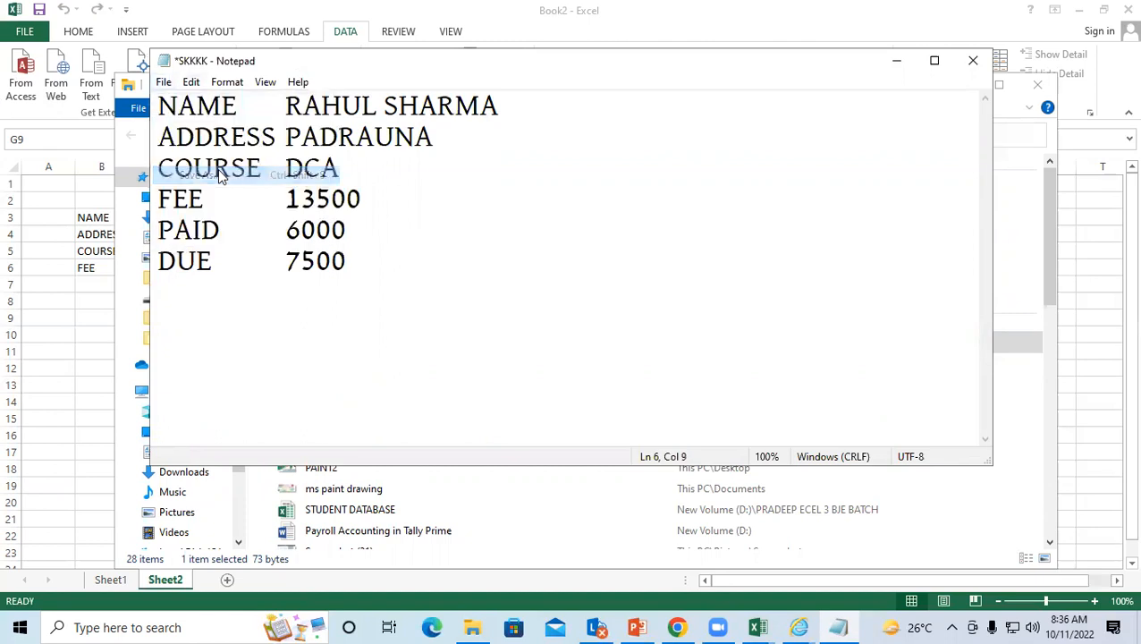
pyautogui.click(693, 106)
pyautogui.click(373, 273)
pyautogui.click(164, 81)
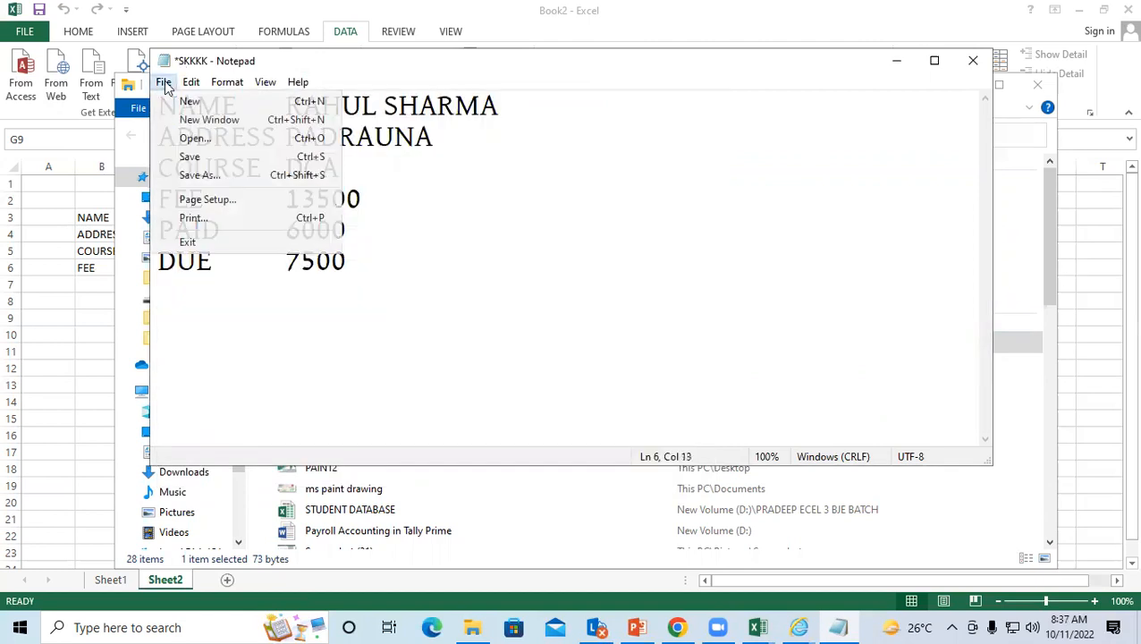
pyautogui.click(203, 157)
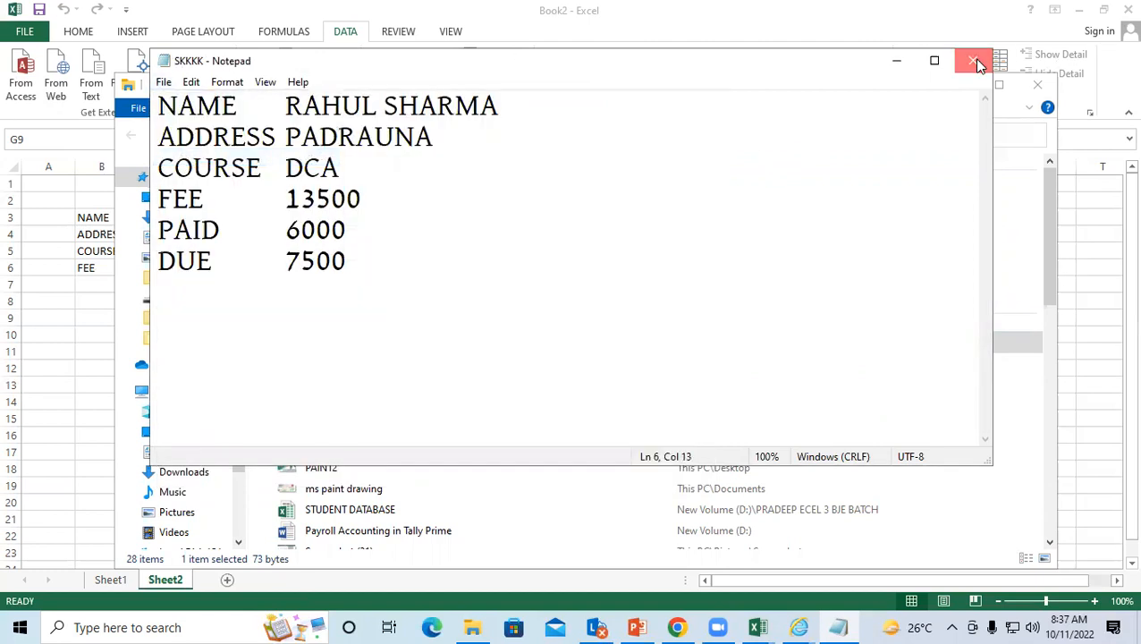
# Step: Close Notepad and File Explorer to return to the Excel workbook
pyautogui.click(975, 61)
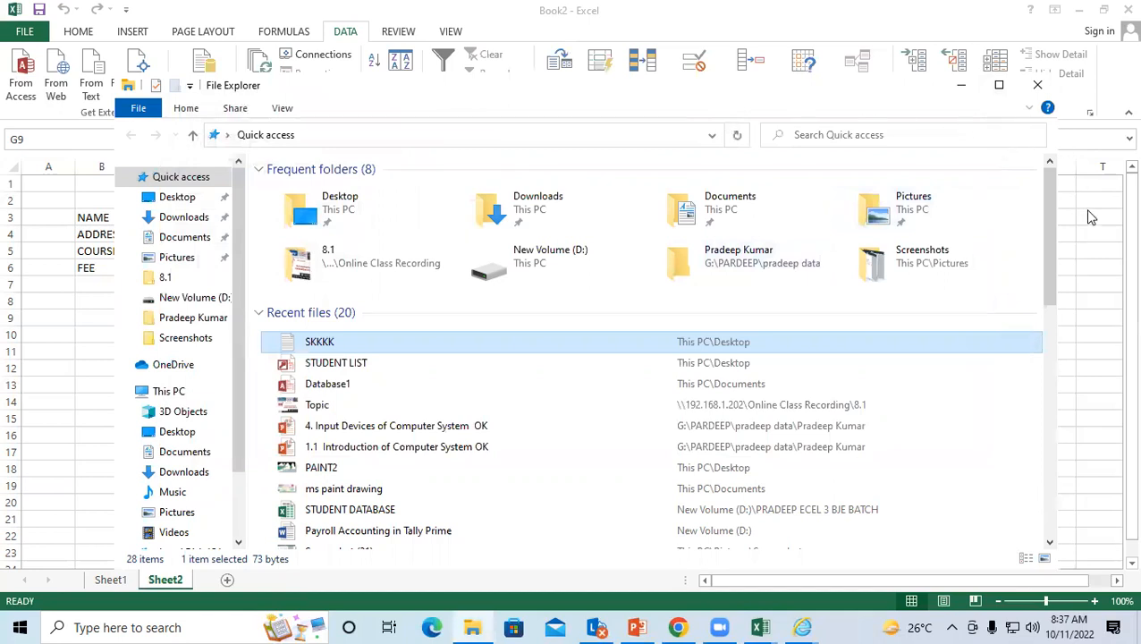
pyautogui.hotkey('alt', 'F4')
pyautogui.click(239, 298)
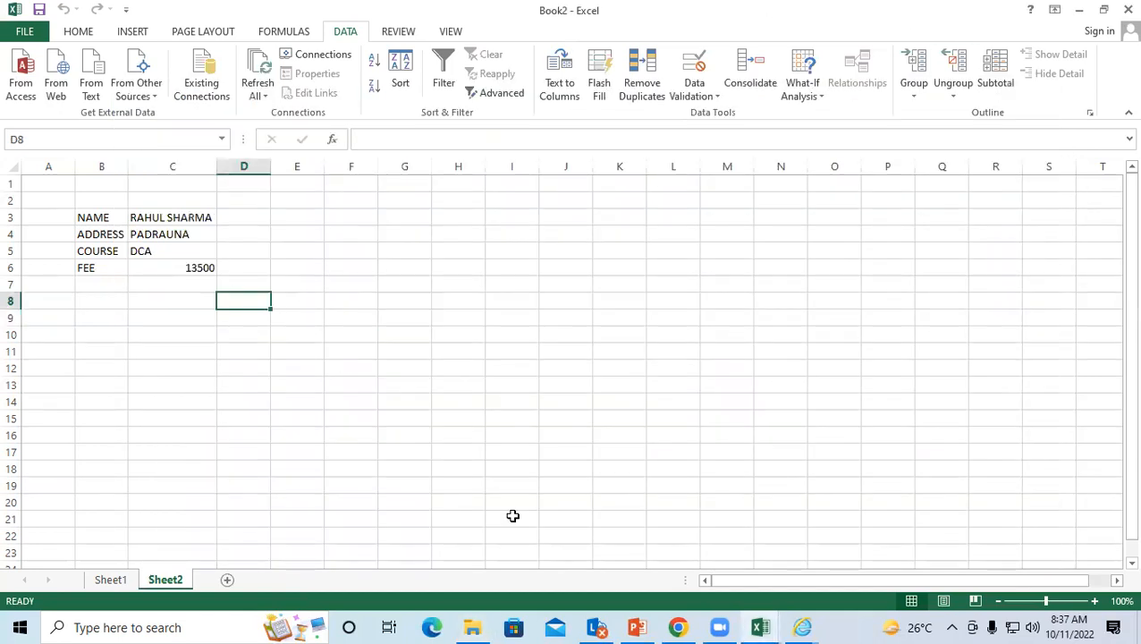
# Step: Refresh the imported data from SKKKK so Sheet2 gains PAID 6000 and DUE 7500
pyautogui.click(110, 213)
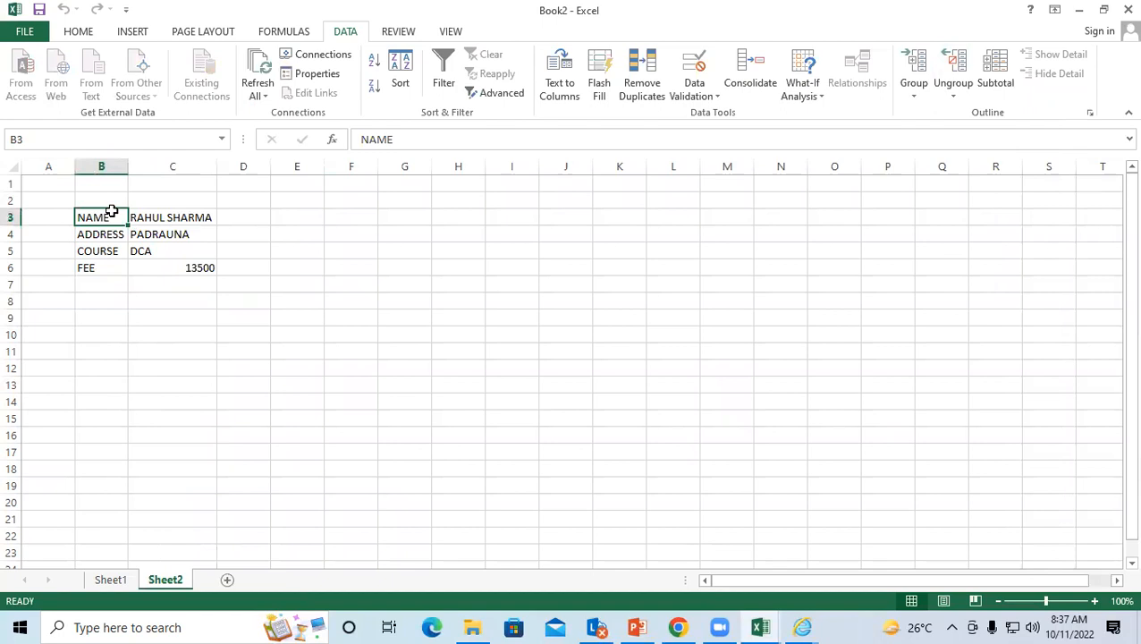
pyautogui.click(255, 96)
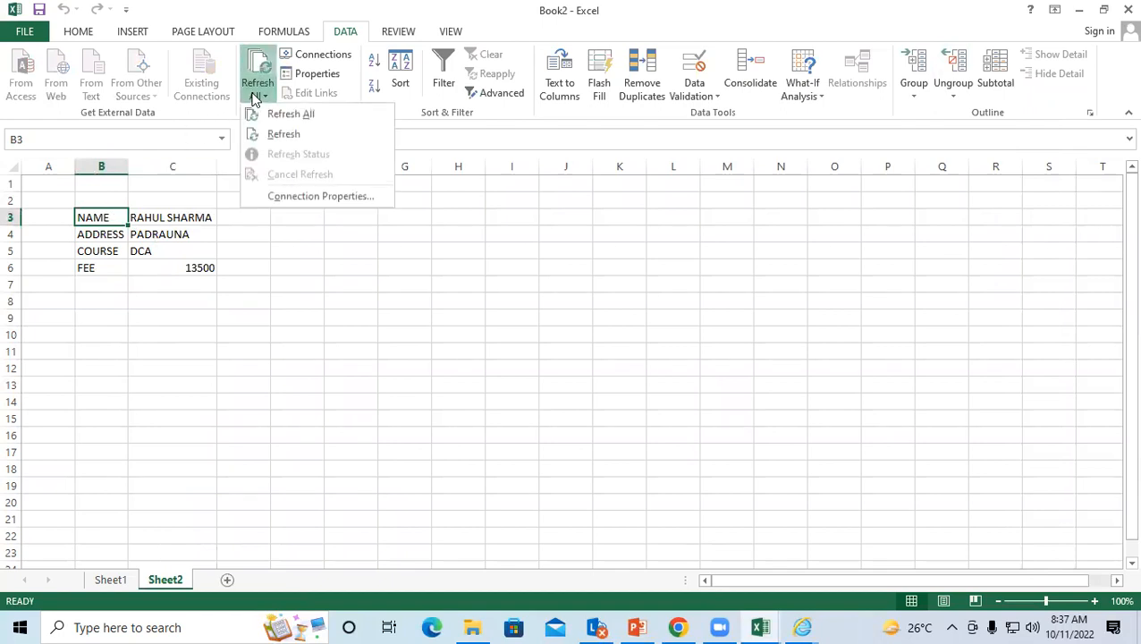
pyautogui.click(286, 135)
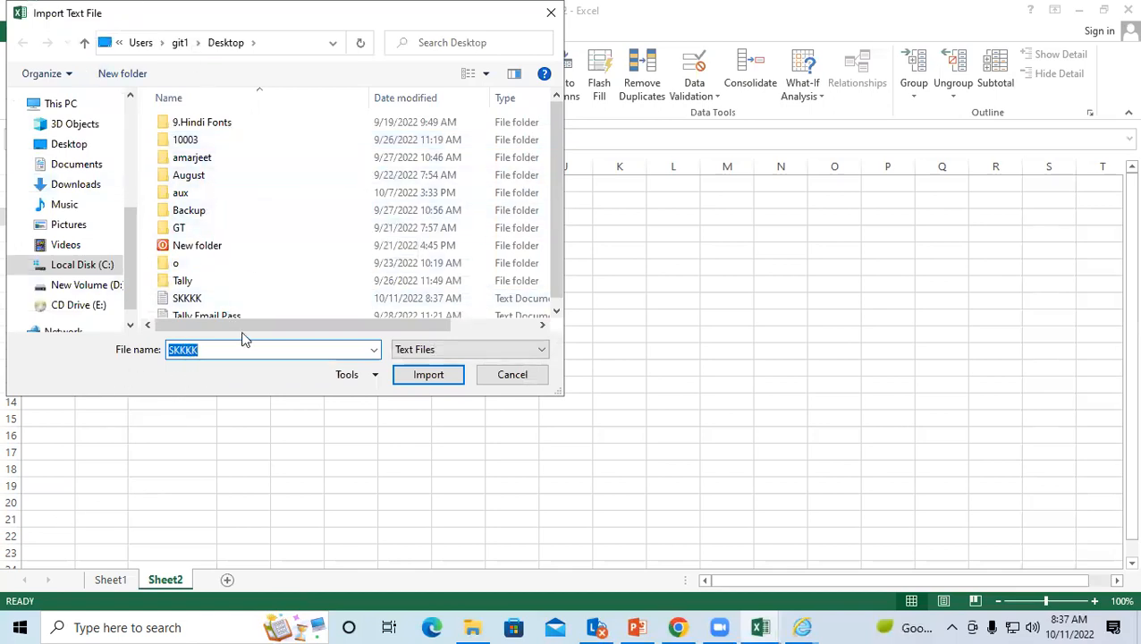
pyautogui.click(428, 375)
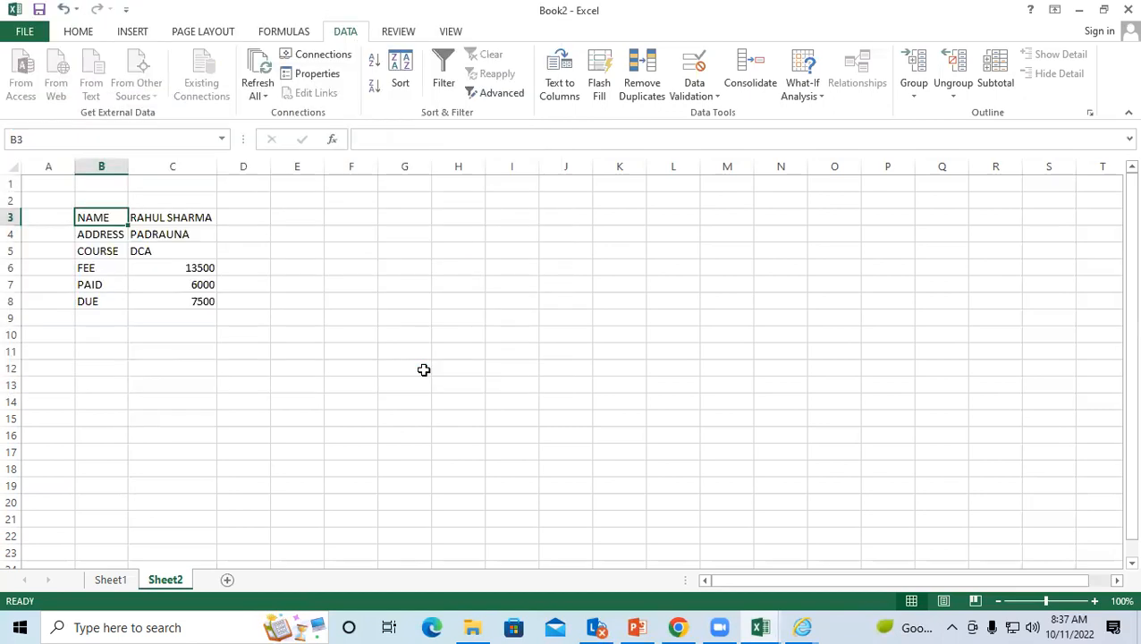
pyautogui.click(96, 317)
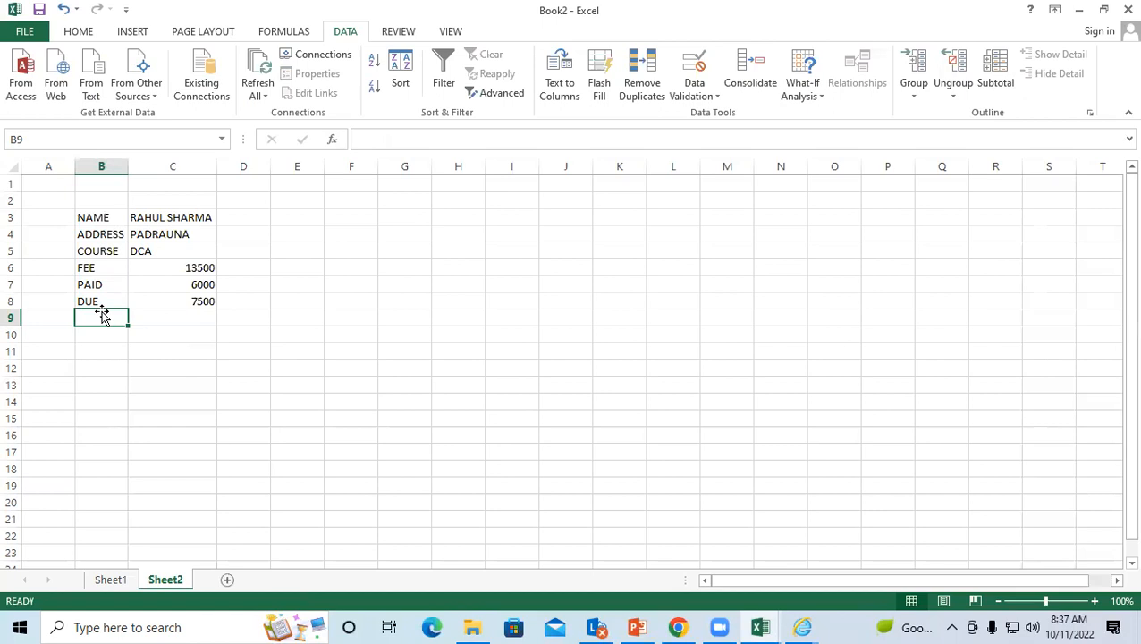
pyautogui.click(113, 220)
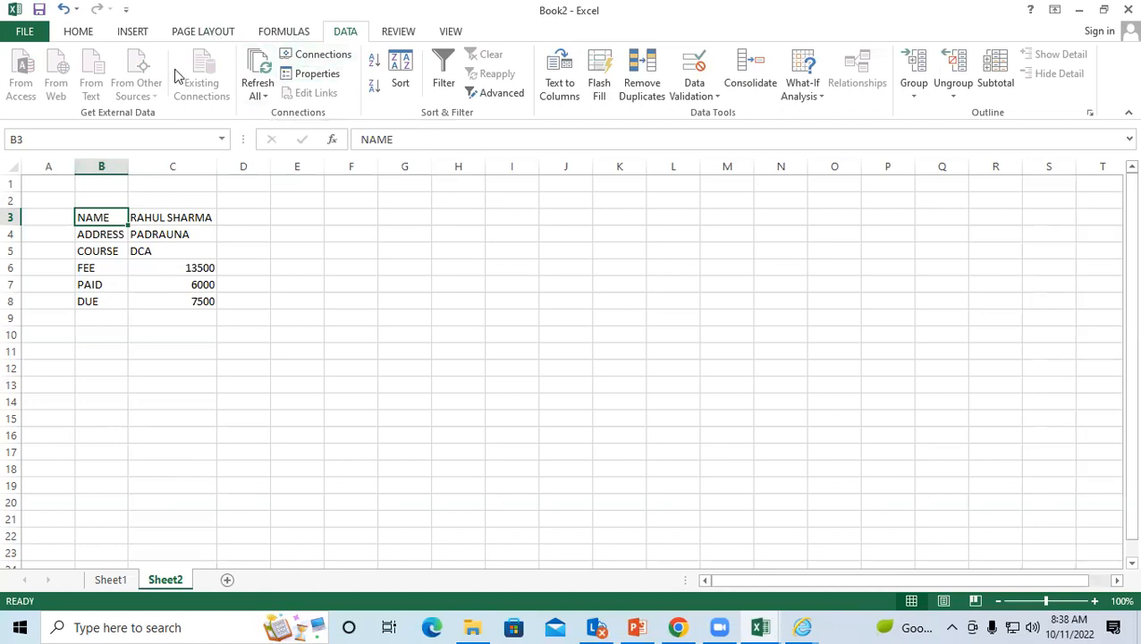
pyautogui.click(317, 55)
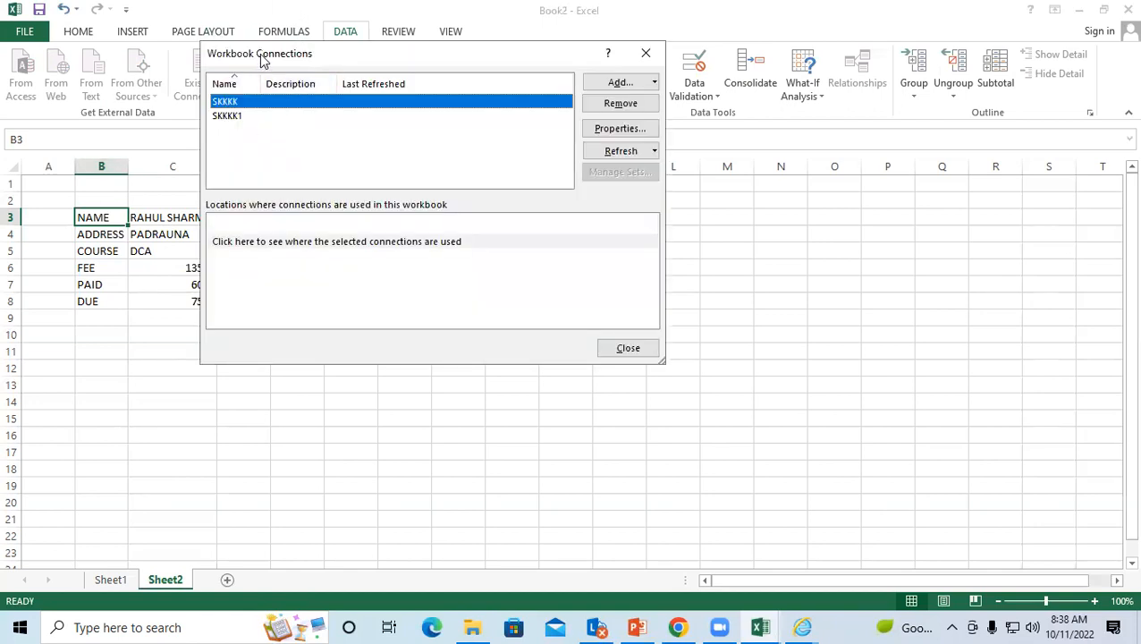
# Step: Add the STUDENT LIST Office Address List as a workbook connection, then close Workbook Connections
pyautogui.moveTo(266, 63); pyautogui.dragTo(280, 70)
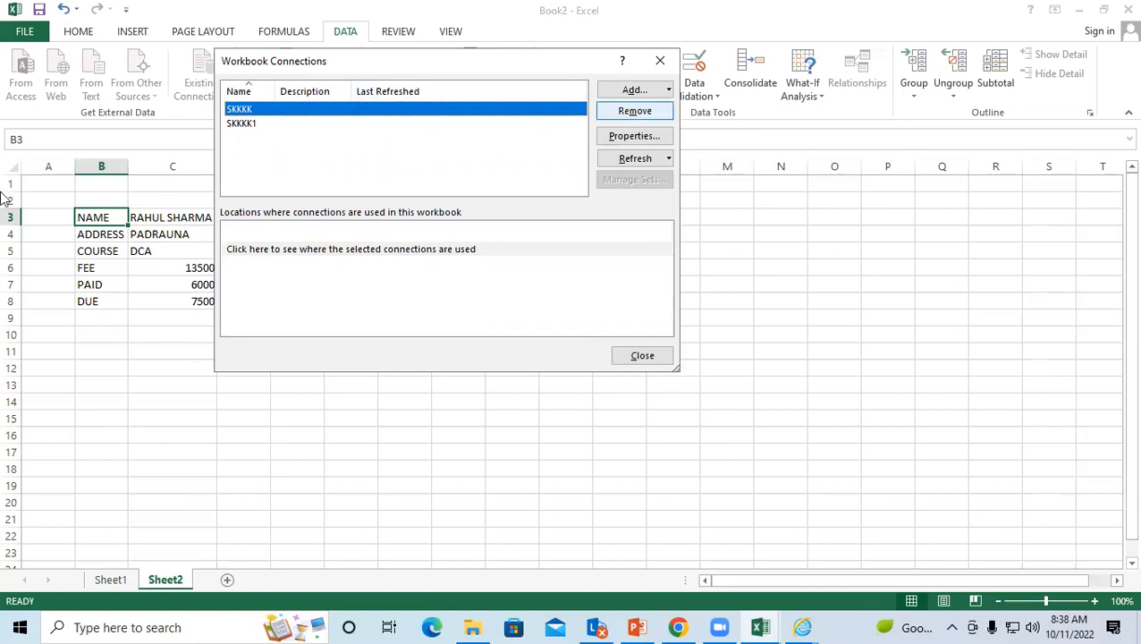
pyautogui.click(633, 90)
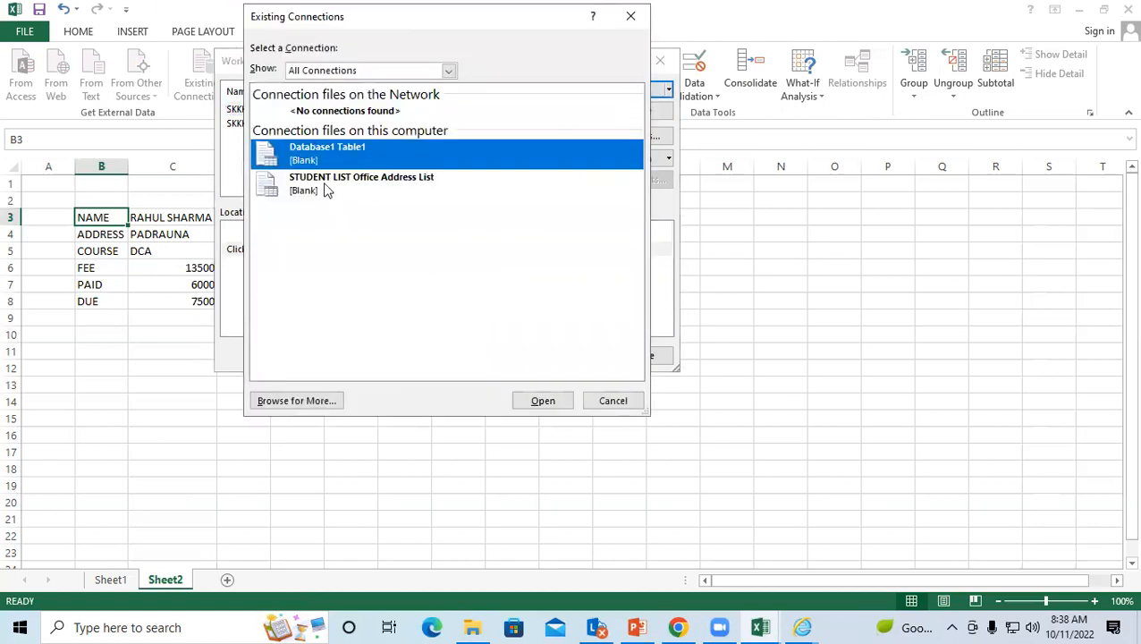
pyautogui.click(309, 183)
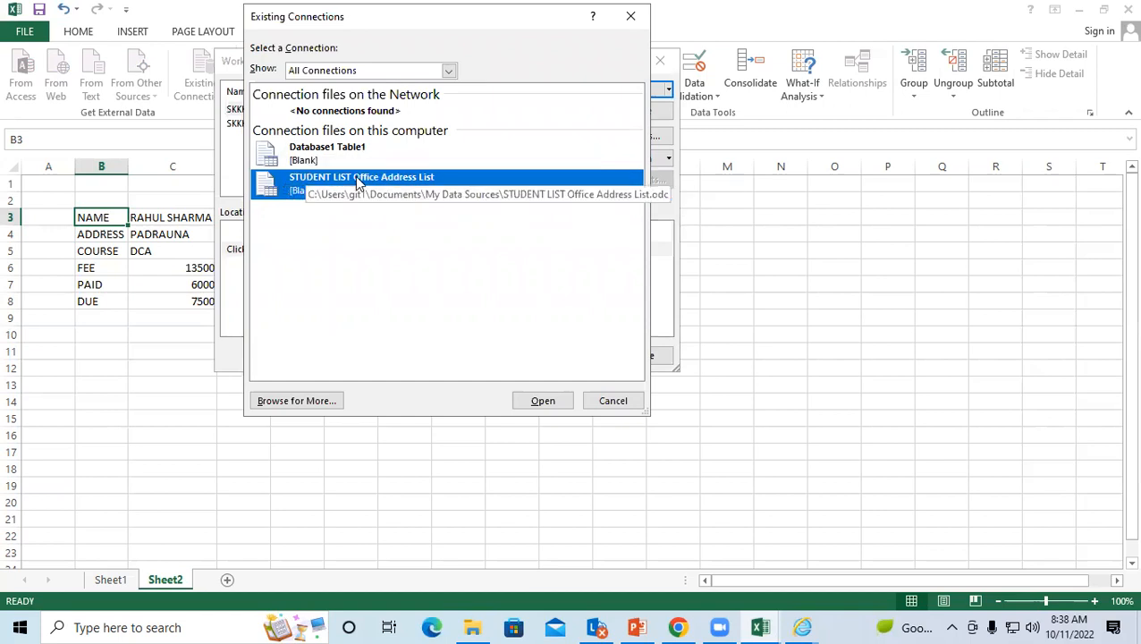
pyautogui.click(533, 401)
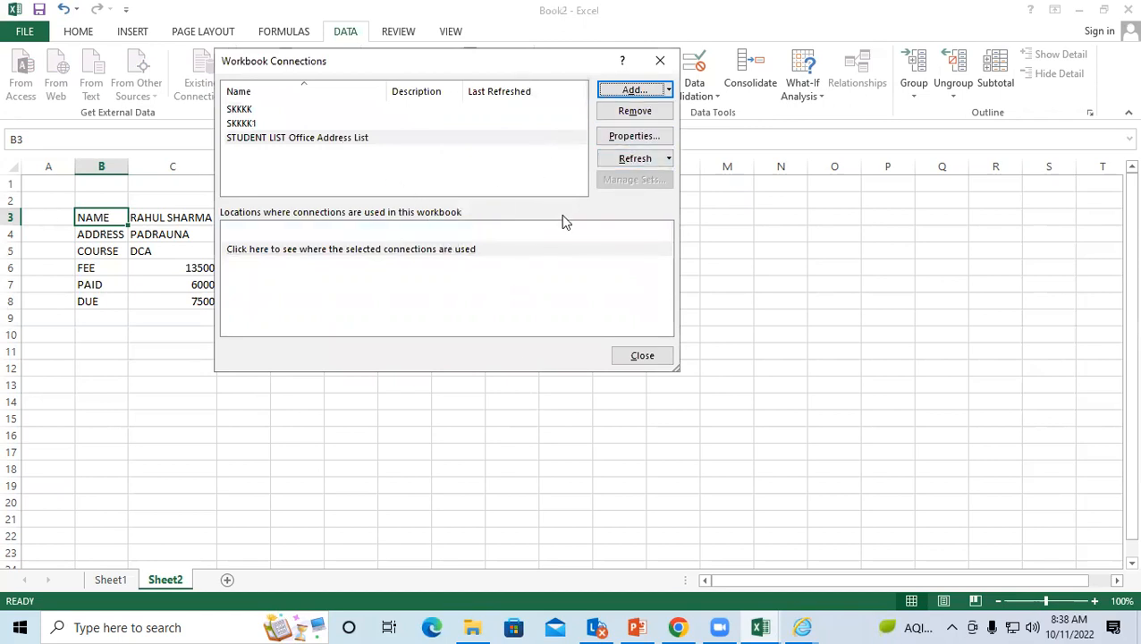
pyautogui.click(643, 354)
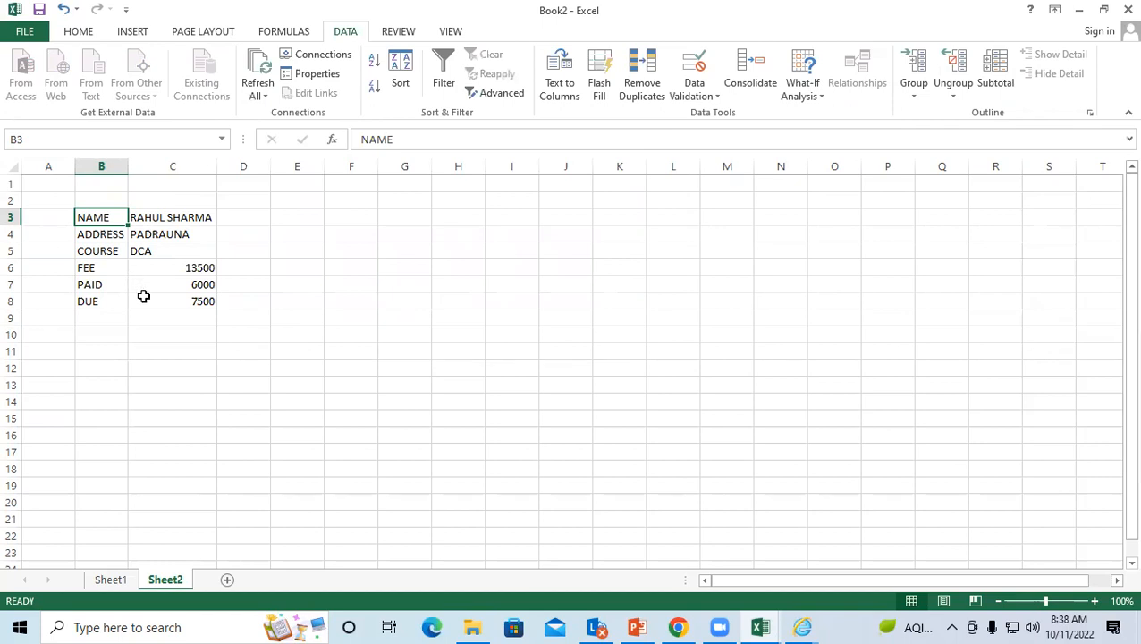
# Step: Switch from Sheet2 to Sheet1
pyautogui.click(170, 337)
pyautogui.scroll(-1, 127, 530)
pyautogui.click(111, 579)
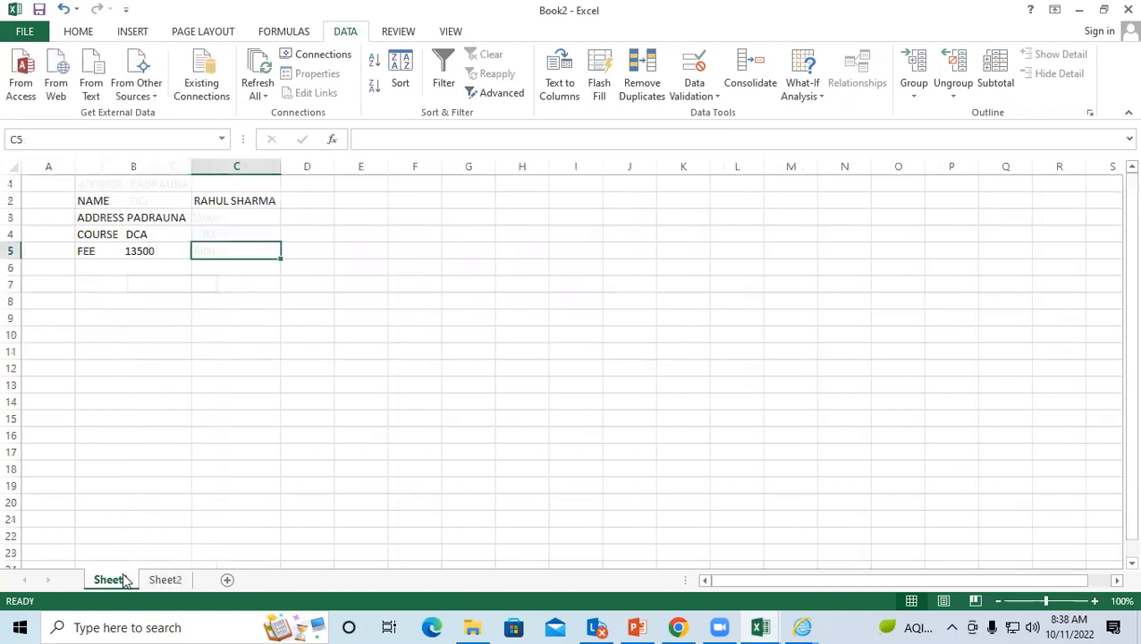
pyautogui.click(168, 217)
pyautogui.click(227, 286)
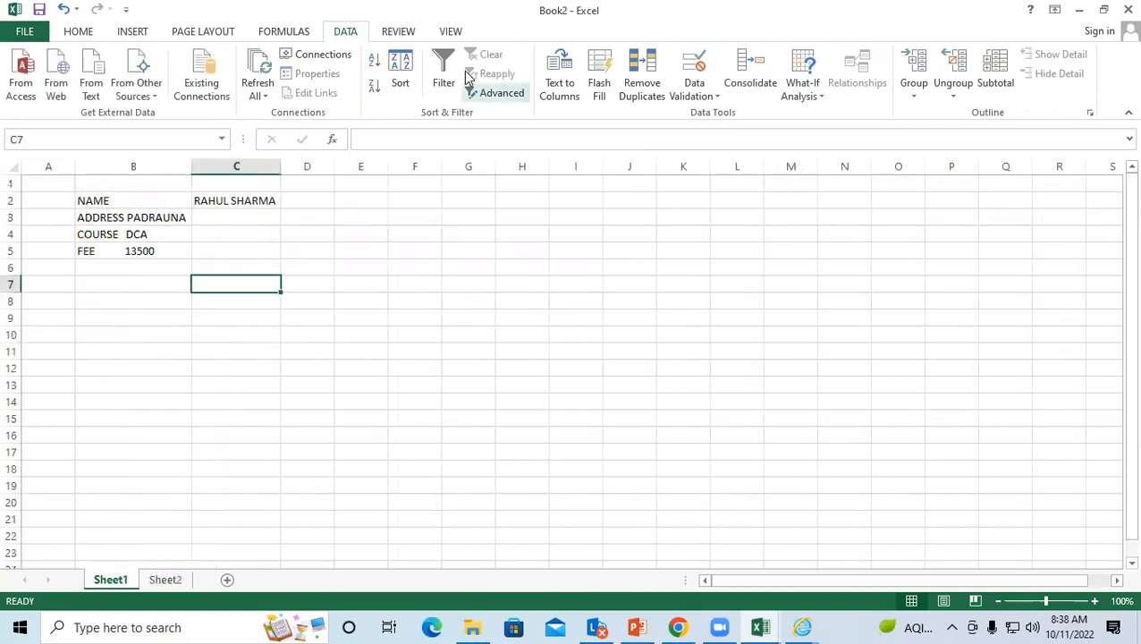
# Step: Add the Database1 Table1 connection to the workbook
pyautogui.click(310, 59)
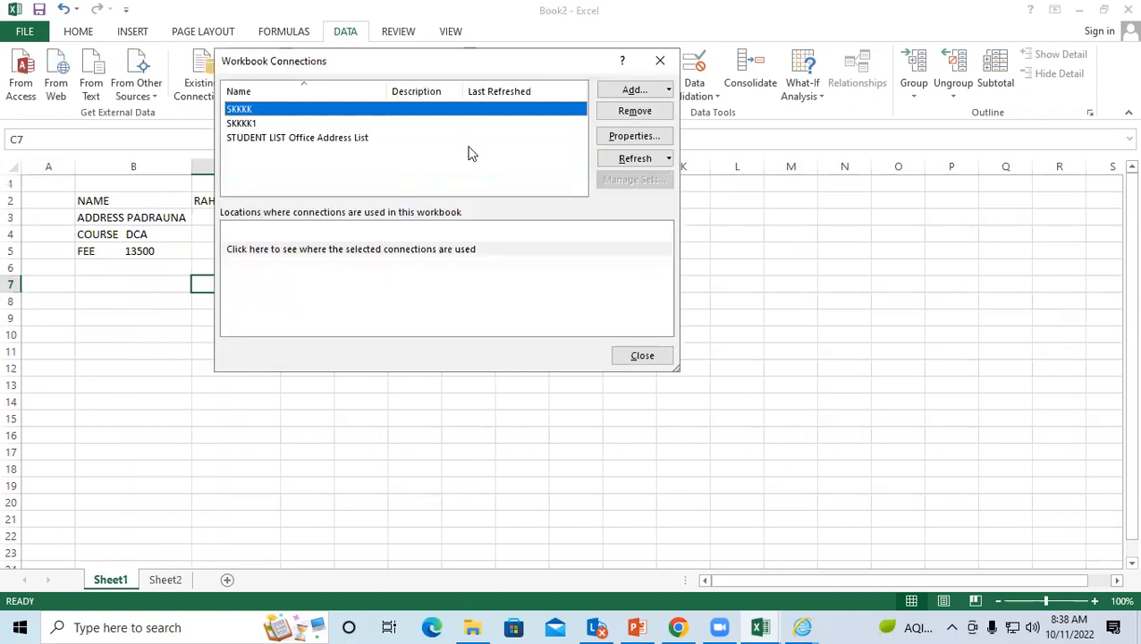
pyautogui.click(318, 139)
pyautogui.click(626, 90)
pyautogui.click(537, 400)
pyautogui.click(249, 111)
# Step: Try refreshing the SKKKK1 connection, cancelling the text-file prompt and closing Connections
pyautogui.click(250, 125)
pyautogui.click(256, 137)
pyautogui.click(270, 152)
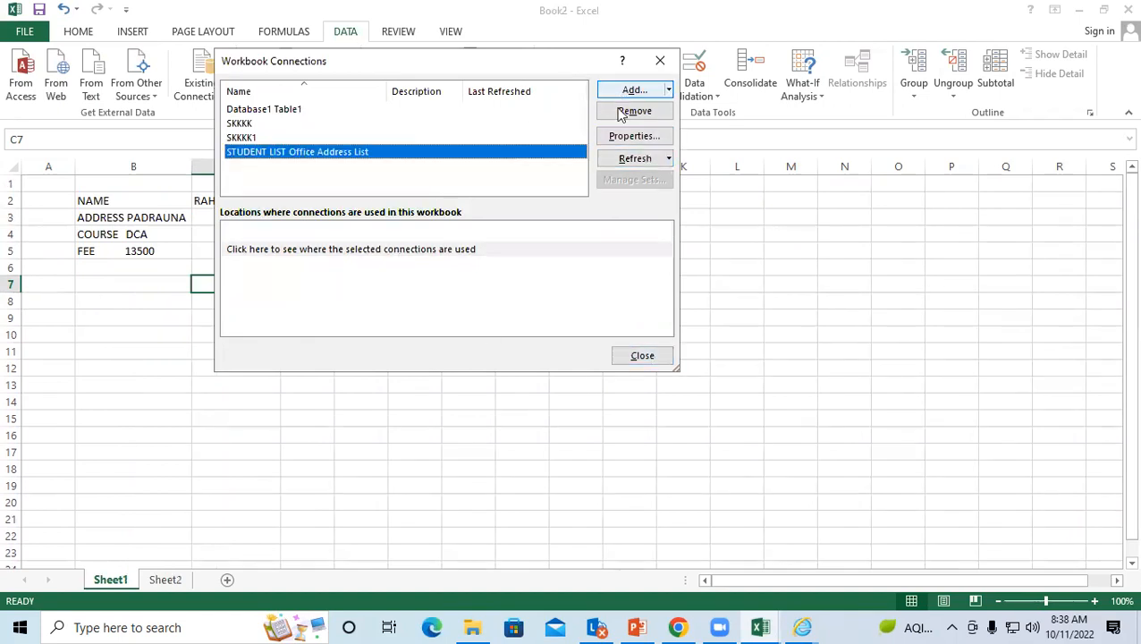
pyautogui.click(252, 113)
pyautogui.click(288, 138)
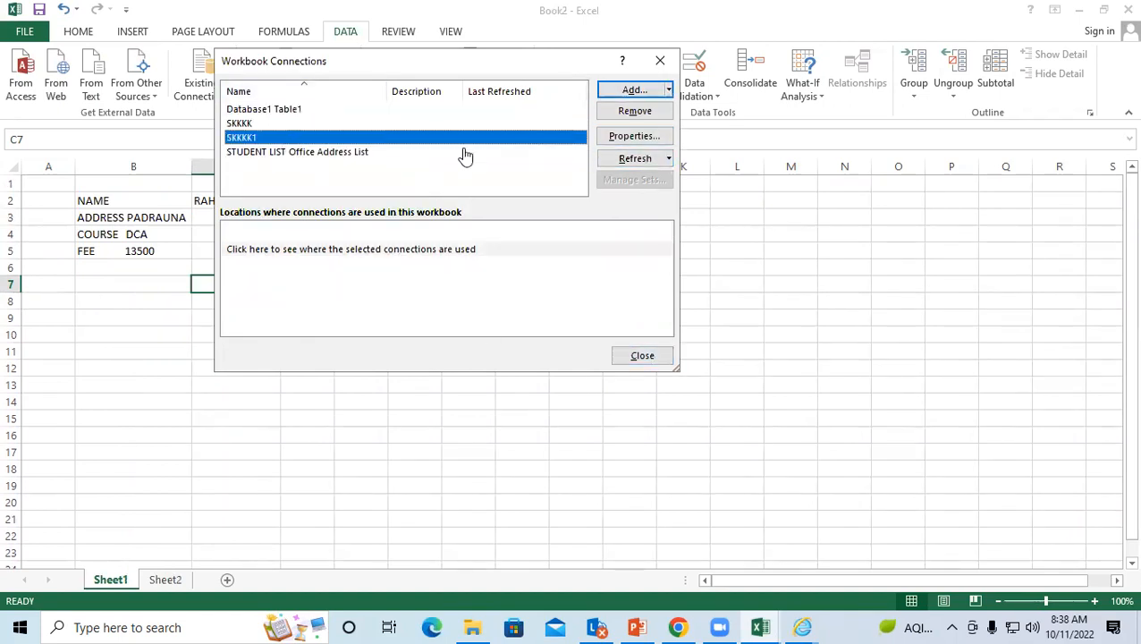
pyautogui.click(621, 161)
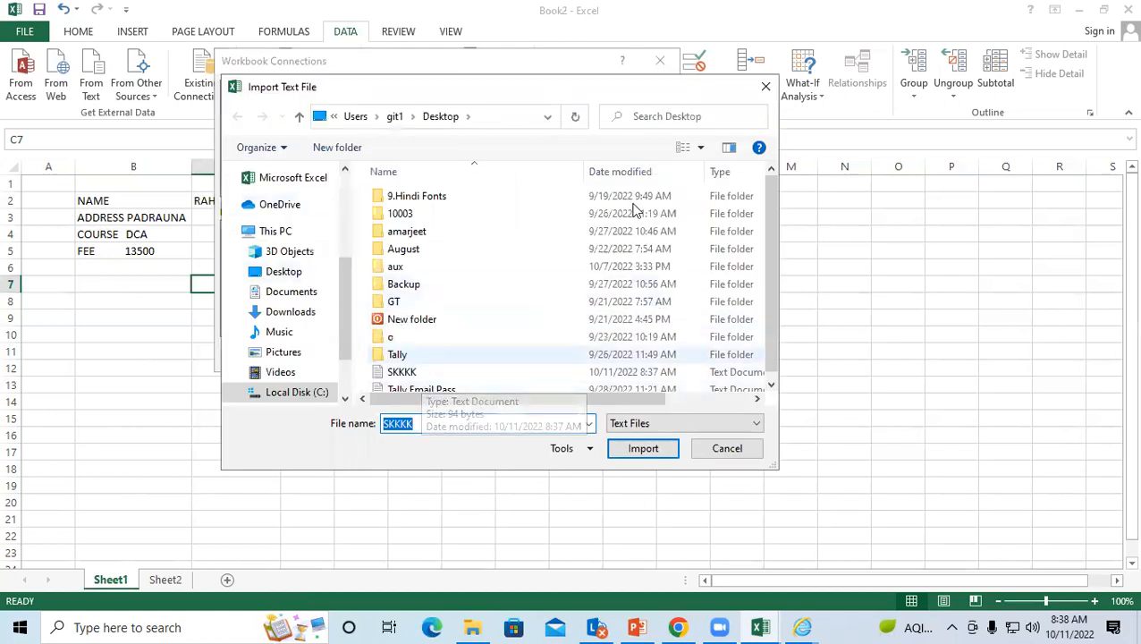
pyautogui.click(765, 89)
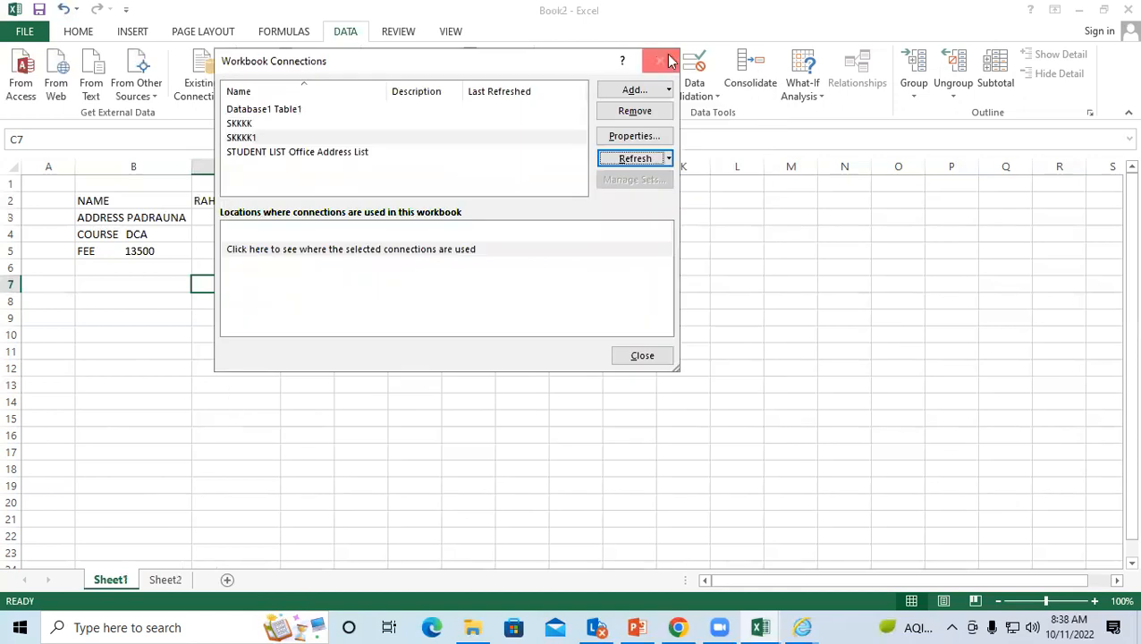
pyautogui.click(659, 60)
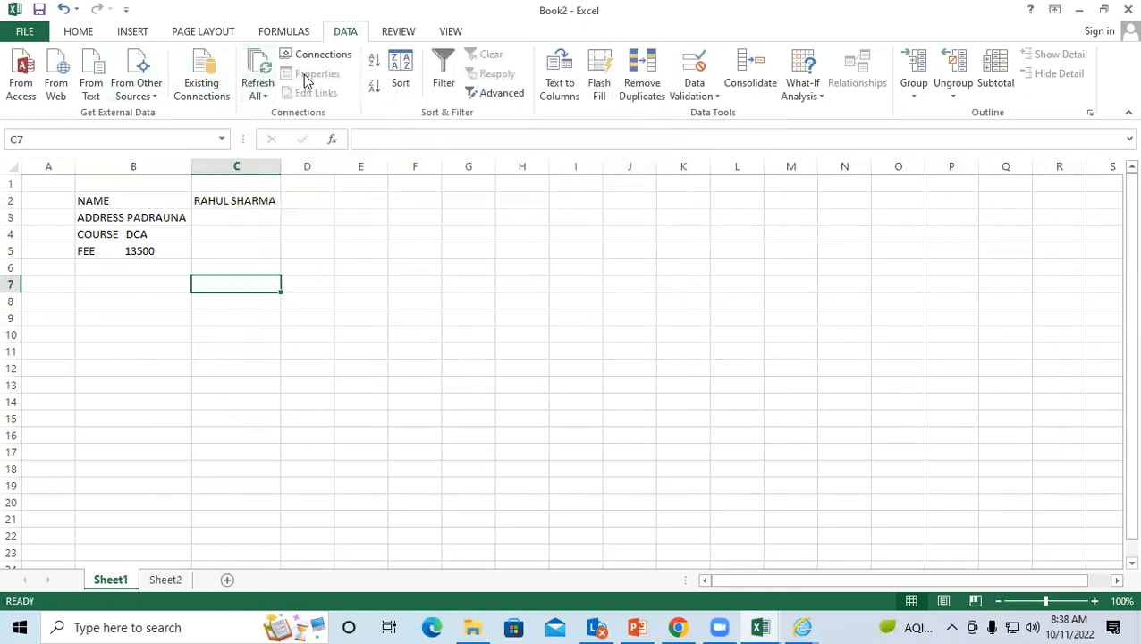
# Step: Refresh the SKKKK1 connection by importing the SKKKK text file, then close Connections
pyautogui.click(570, 230)
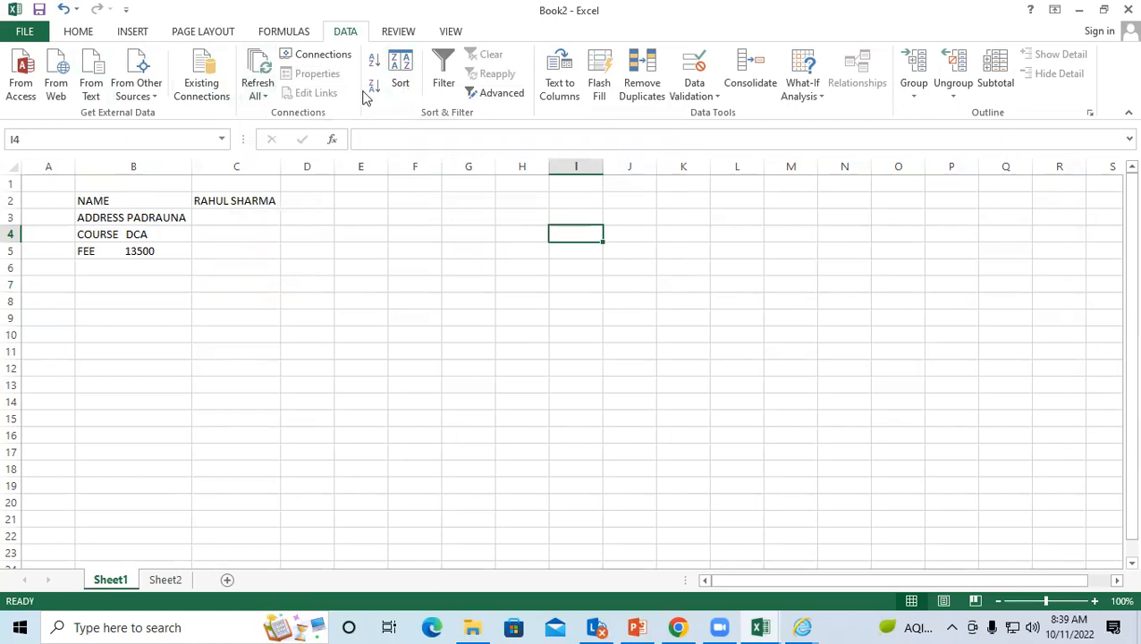
pyautogui.click(313, 55)
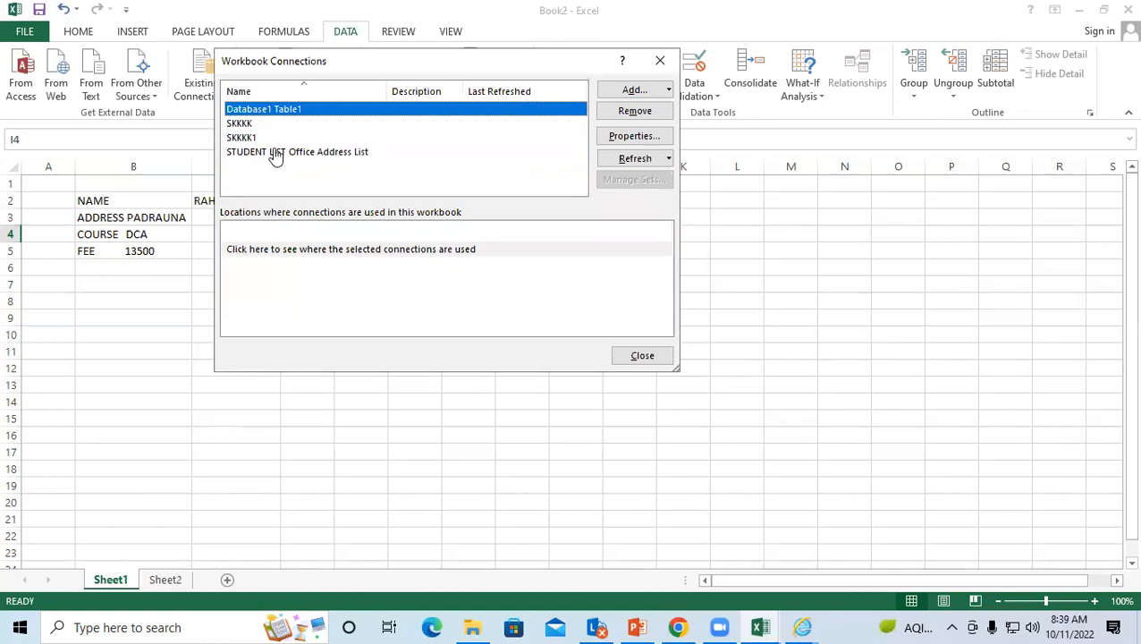
pyautogui.click(275, 153)
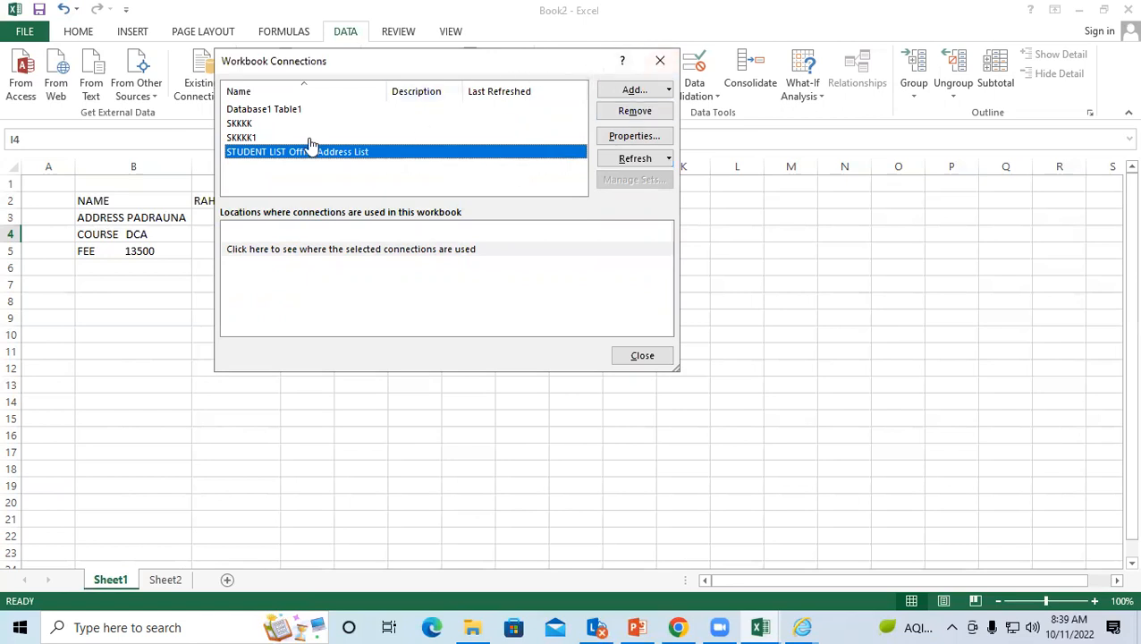
pyautogui.click(241, 137)
pyautogui.click(635, 159)
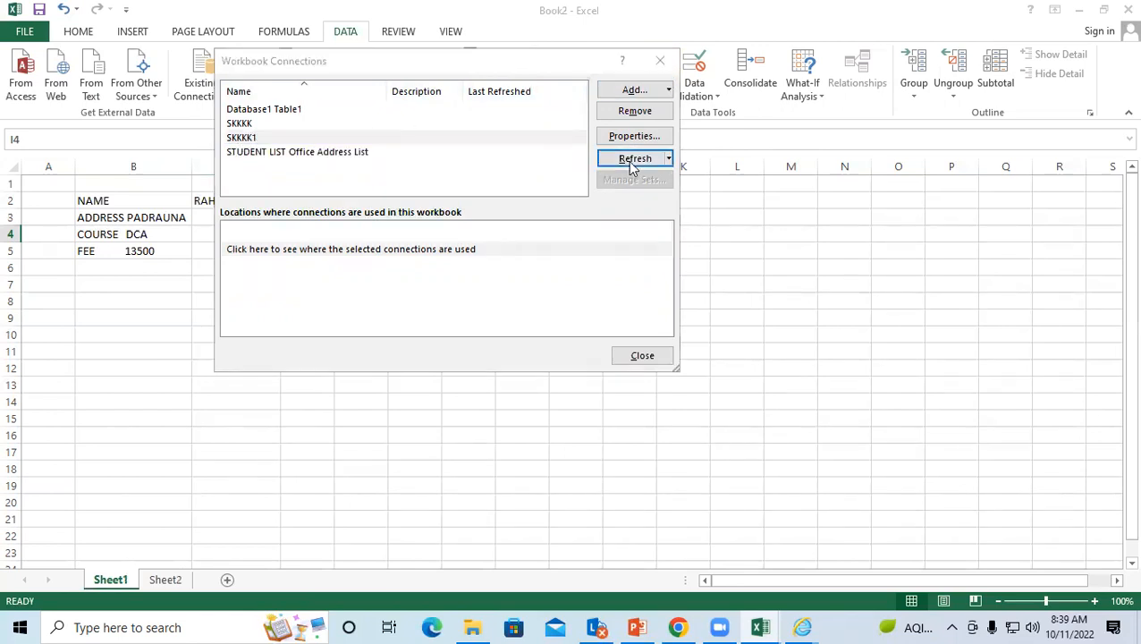
pyautogui.click(387, 372)
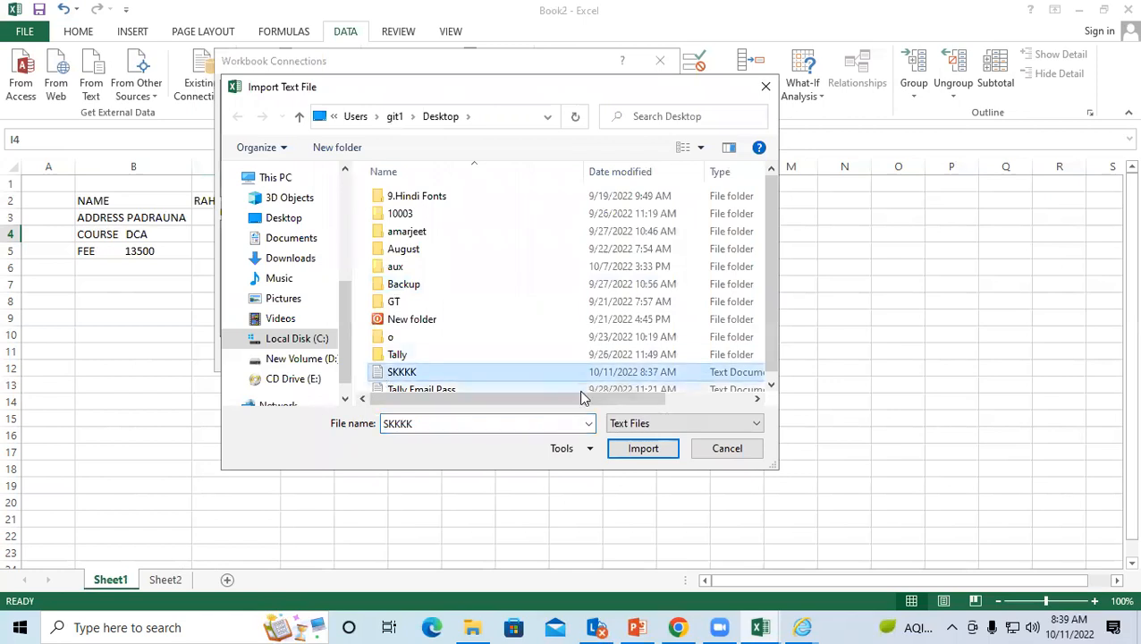
pyautogui.click(642, 449)
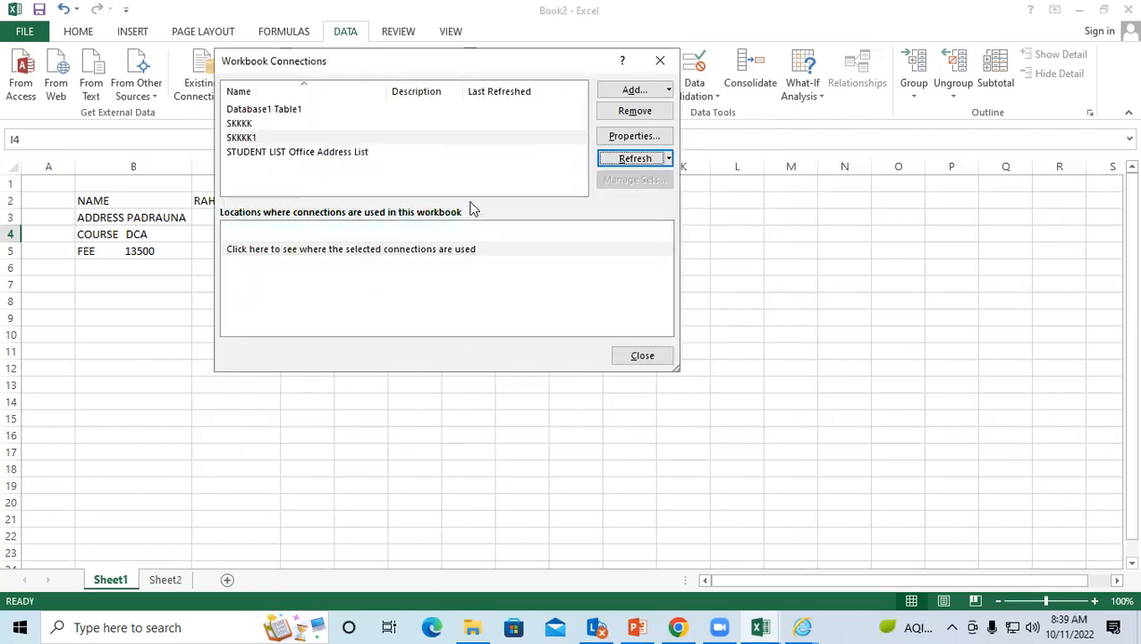
pyautogui.click(653, 356)
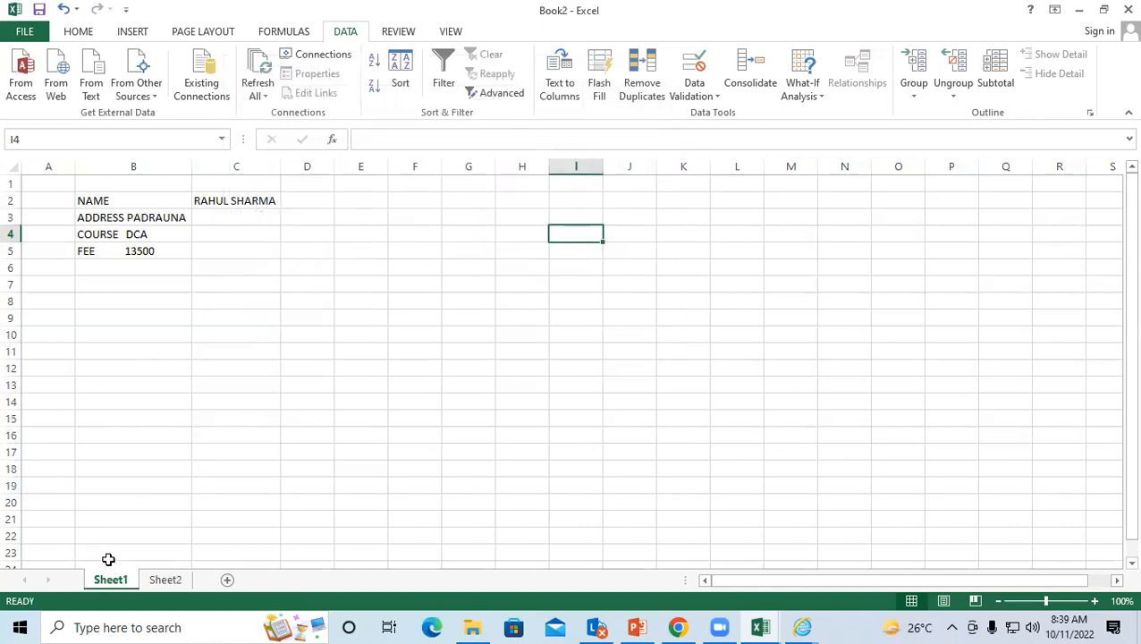
# Step: Go to Sheet2 and select cells E11, I5, B5 (COURSE) and J7
pyautogui.click(170, 581)
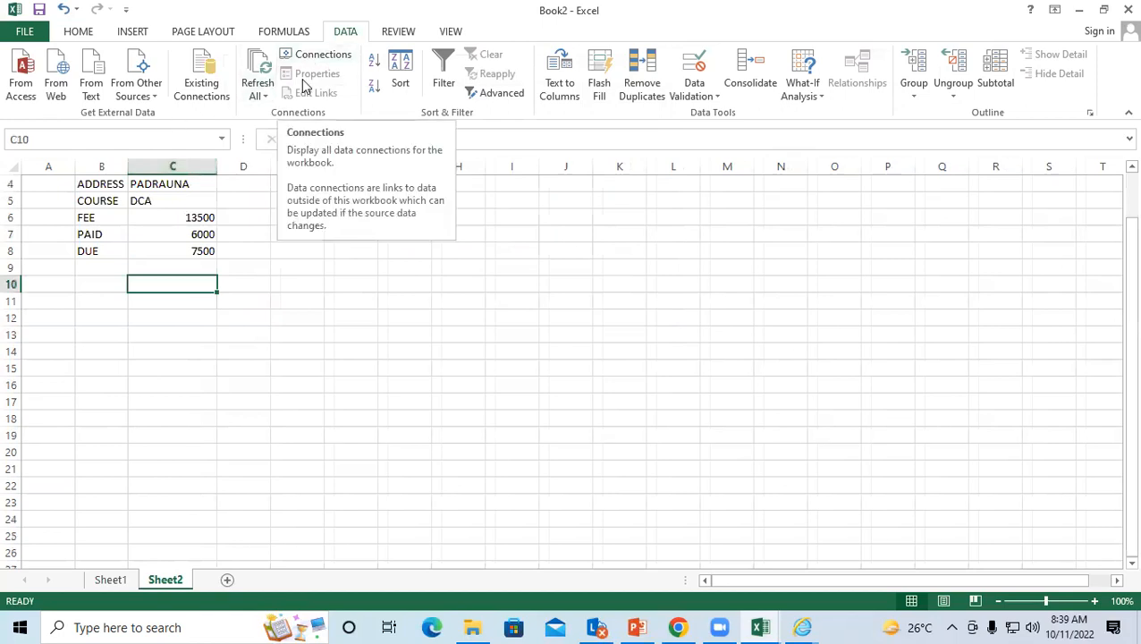
pyautogui.click(292, 300)
pyautogui.click(499, 205)
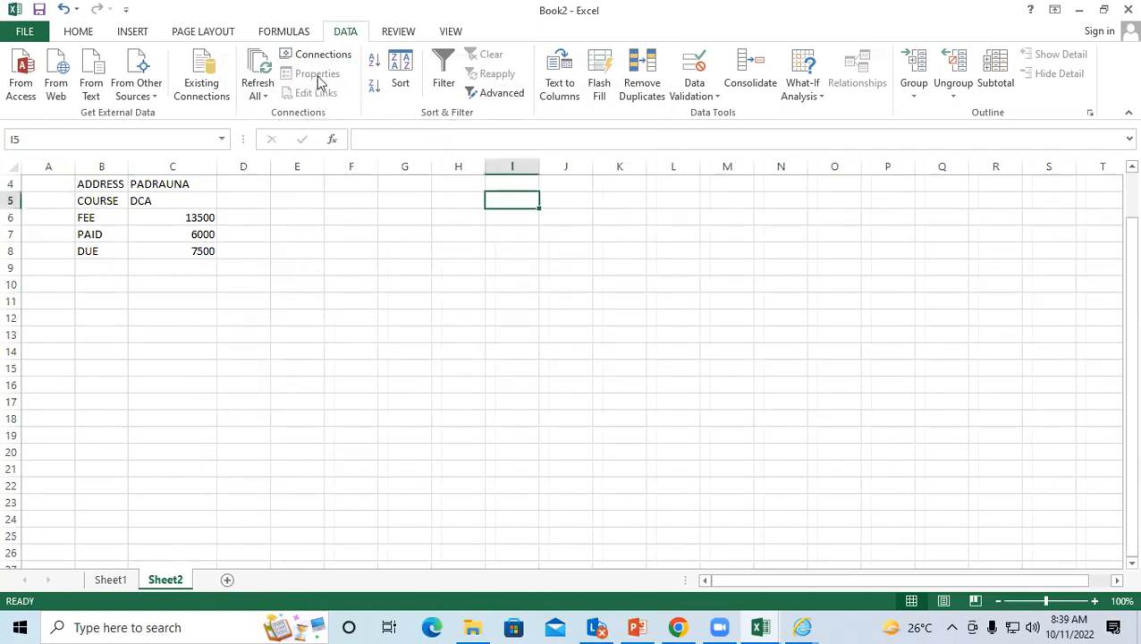
pyautogui.click(105, 198)
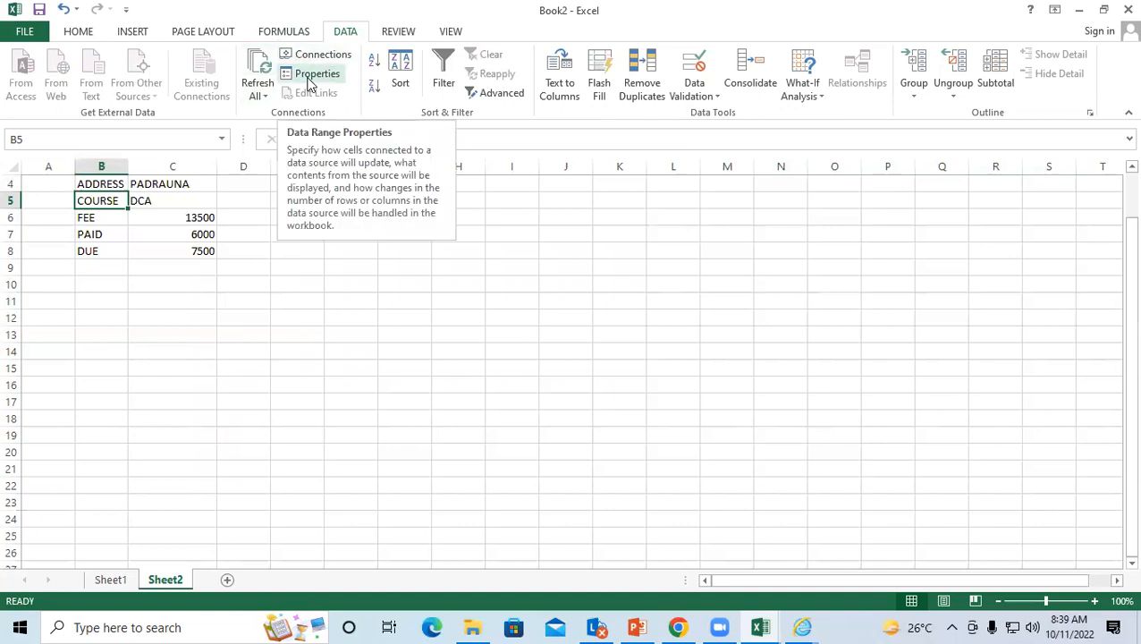
pyautogui.click(578, 230)
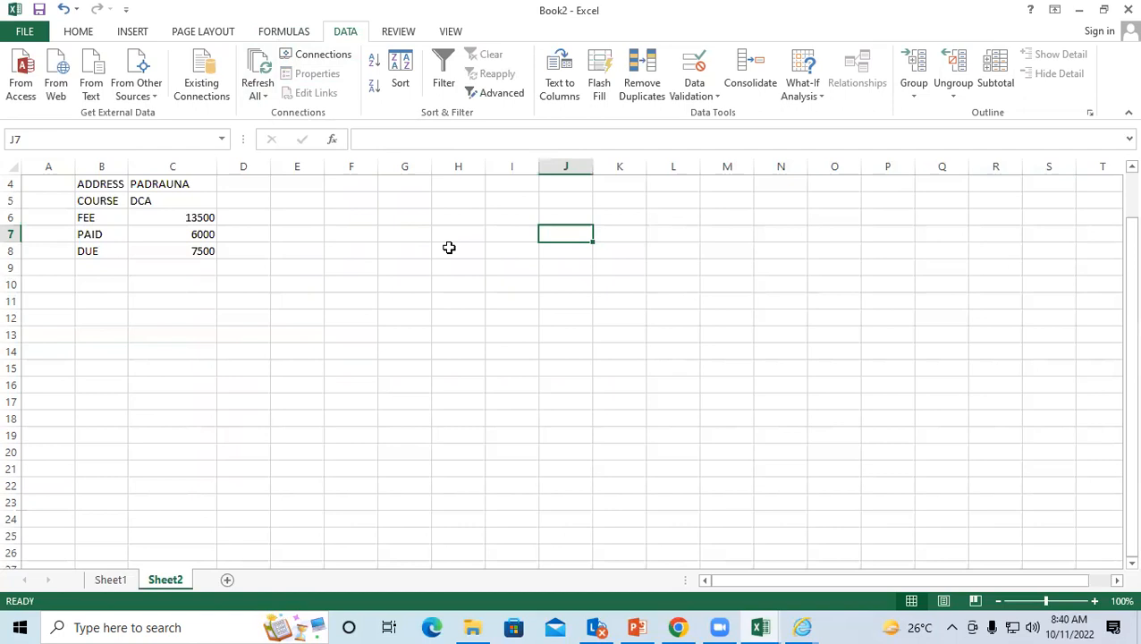
# Step: Enter GTUYTUYTUYT in J7 and 7647674 in K13, then reselect B5
pyautogui.write('GTUYTUYTUYT')
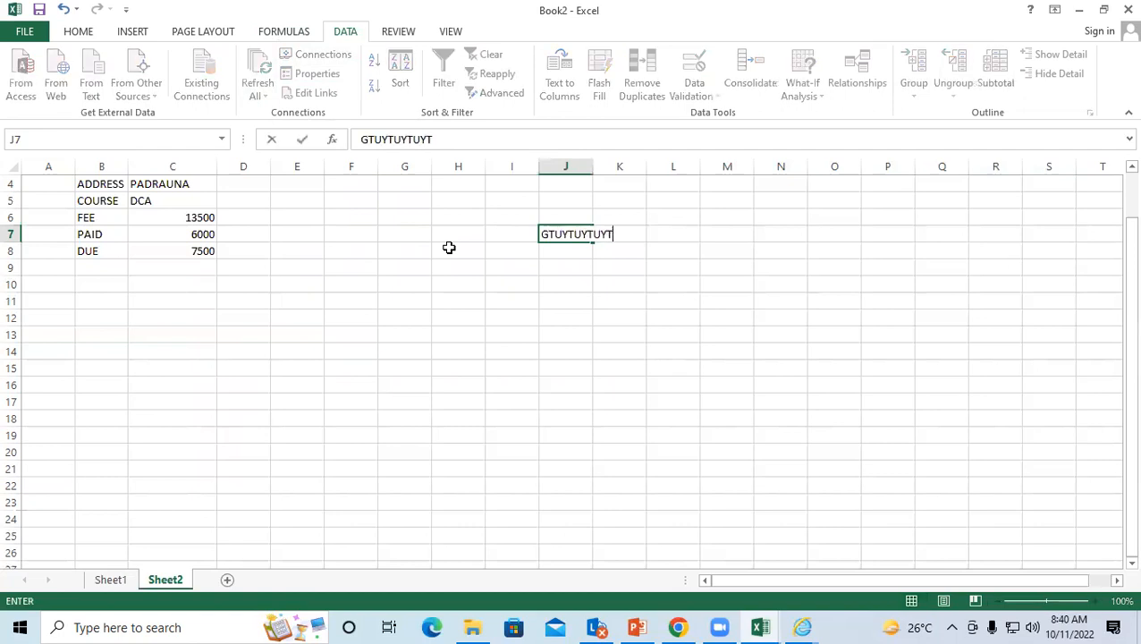
pyautogui.click(610, 340)
pyautogui.write('7647674')
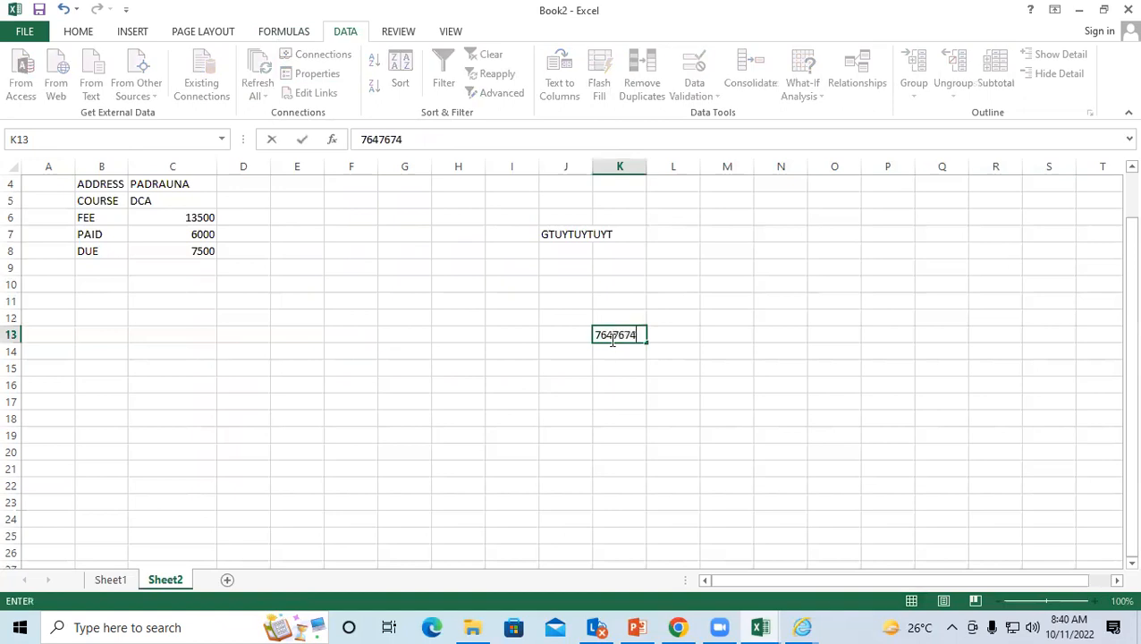
pyautogui.click(636, 481)
pyautogui.click(610, 338)
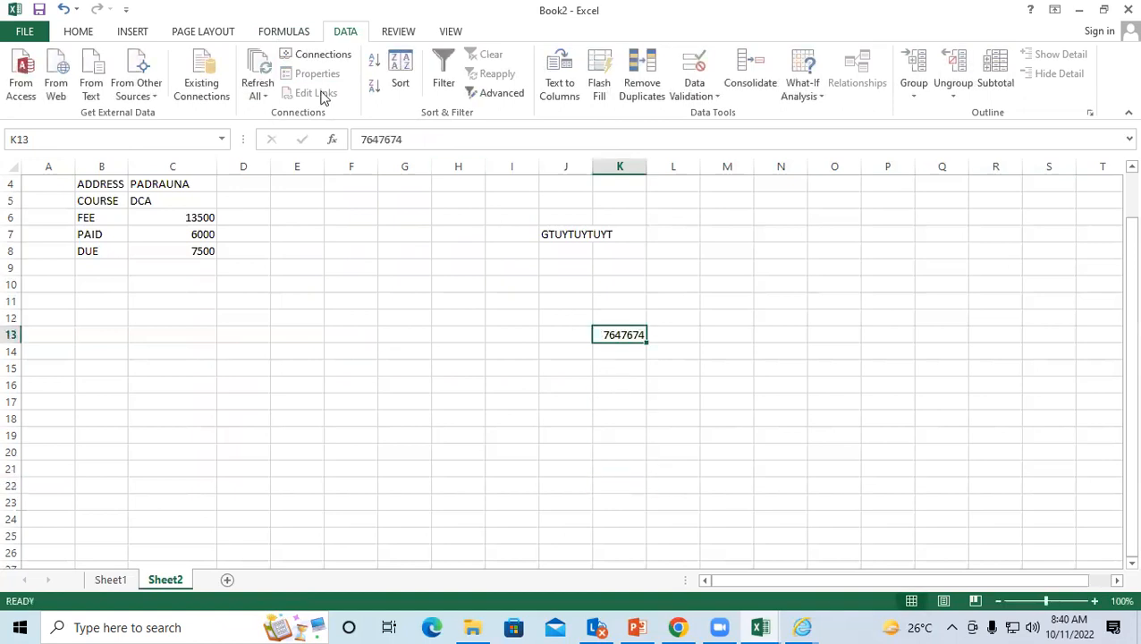
pyautogui.click(568, 231)
pyautogui.click(97, 202)
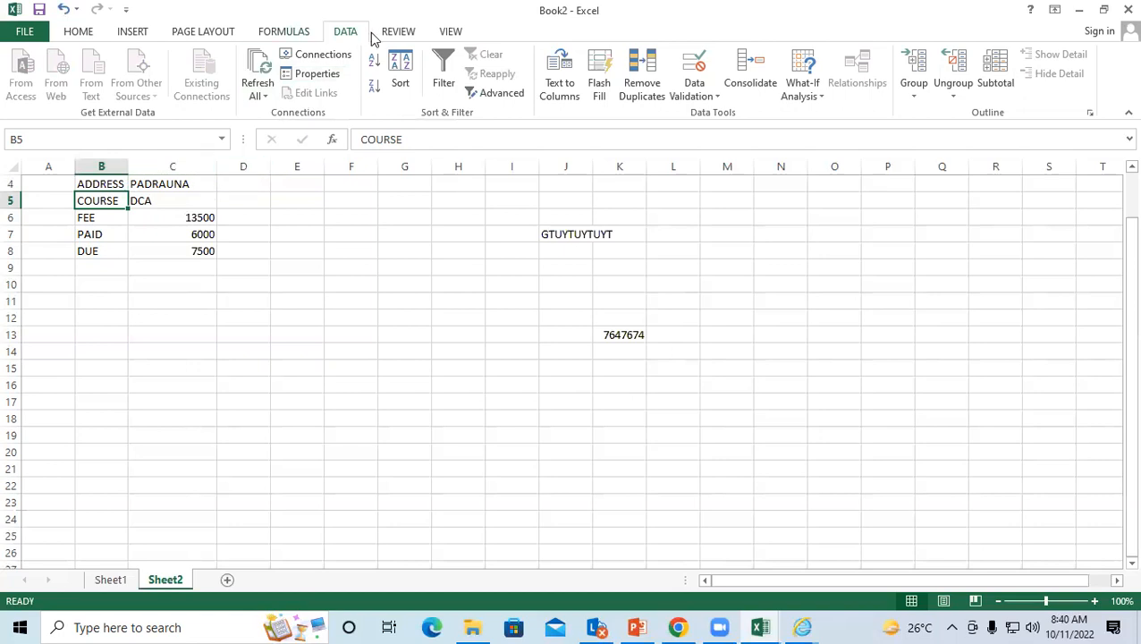
# Step: Disable 'Prompt for file name on refresh' and enable refresh every 60 minutes
pyautogui.click(302, 74)
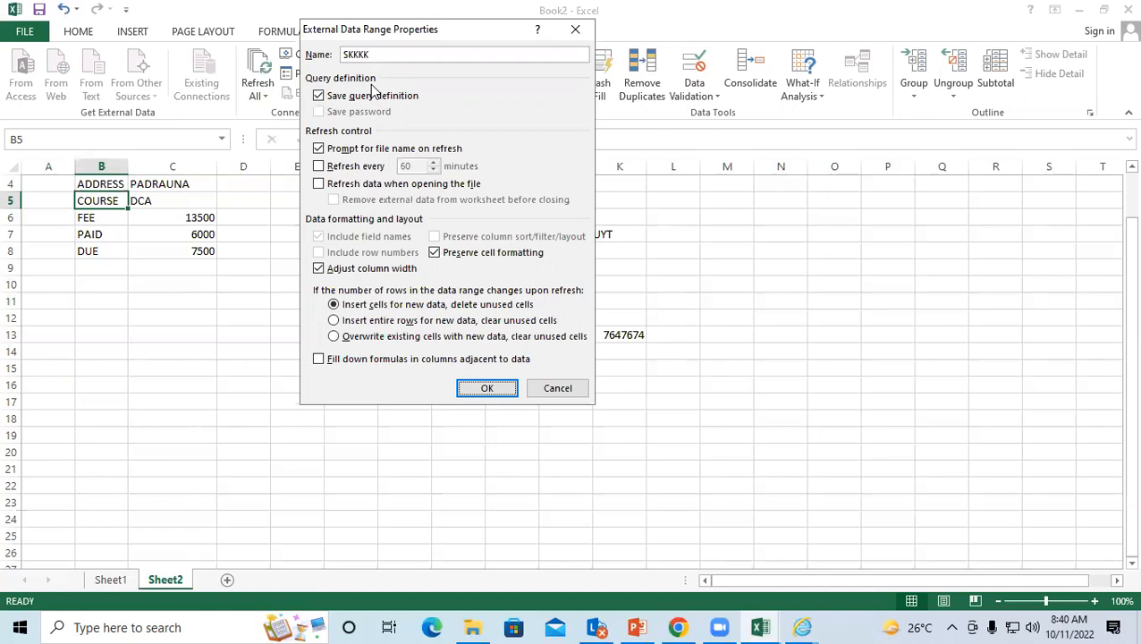
pyautogui.click(319, 150)
pyautogui.click(319, 166)
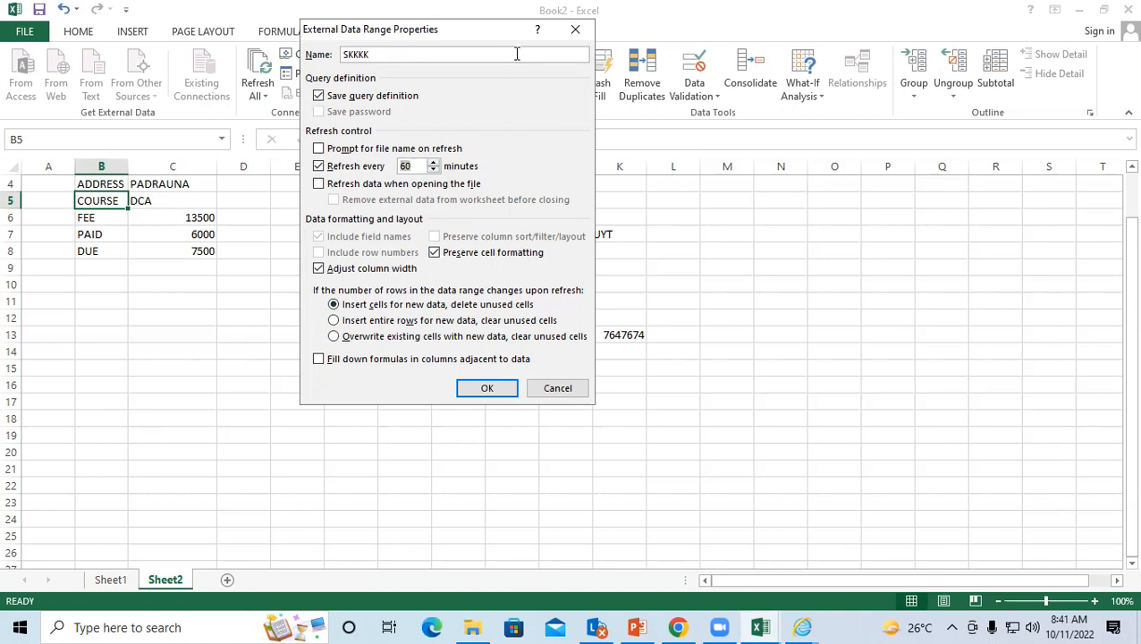
pyautogui.click(574, 29)
pyautogui.click(277, 283)
pyautogui.click(195, 230)
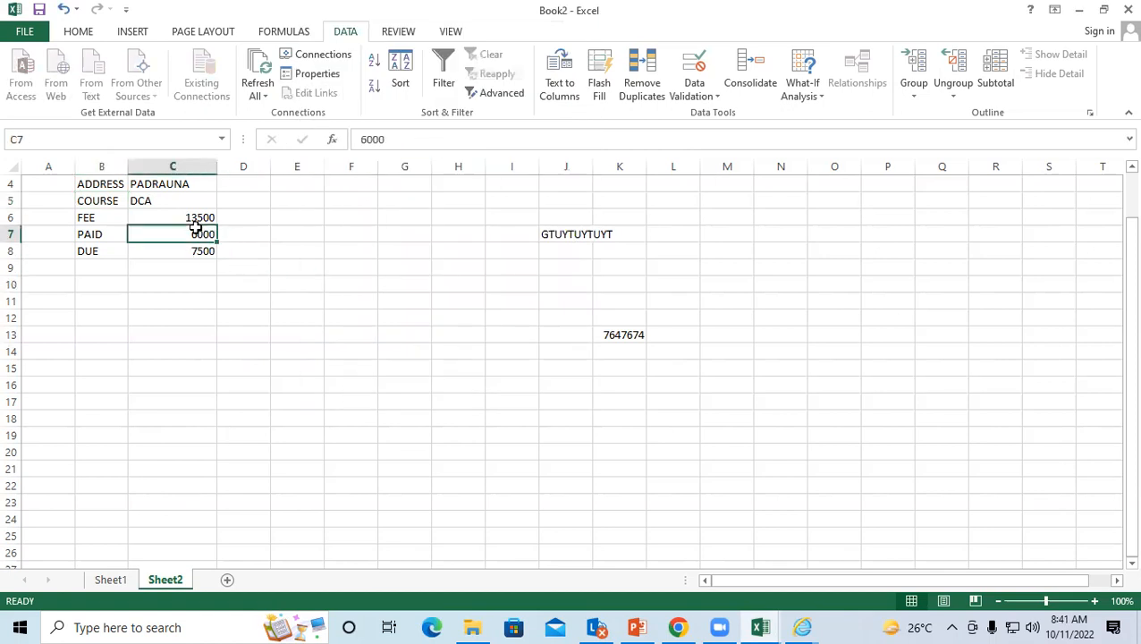
# Step: Select cells H5, I8, L7, M12 and I11, then switch to the Book3 window
pyautogui.click(457, 197)
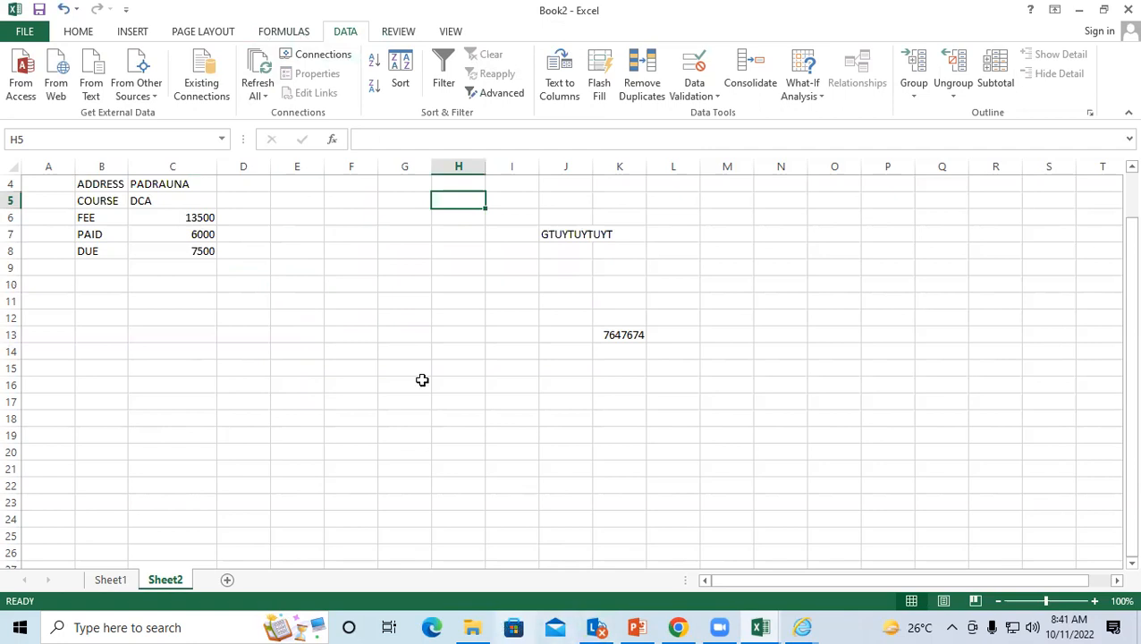
pyautogui.click(532, 262)
pyautogui.click(688, 233)
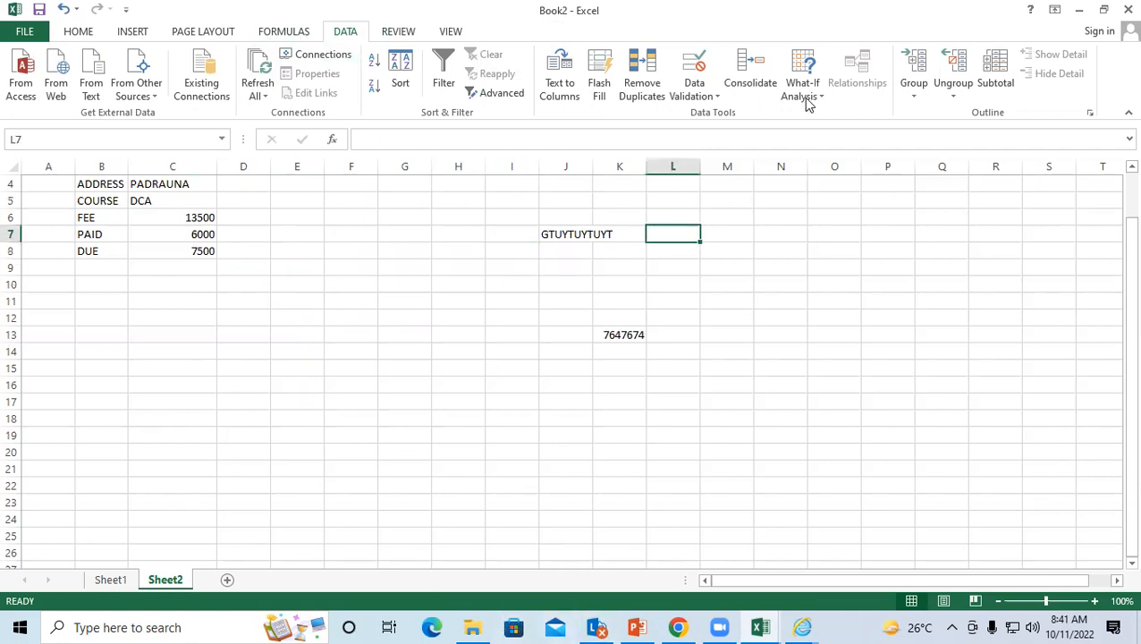
pyautogui.click(742, 317)
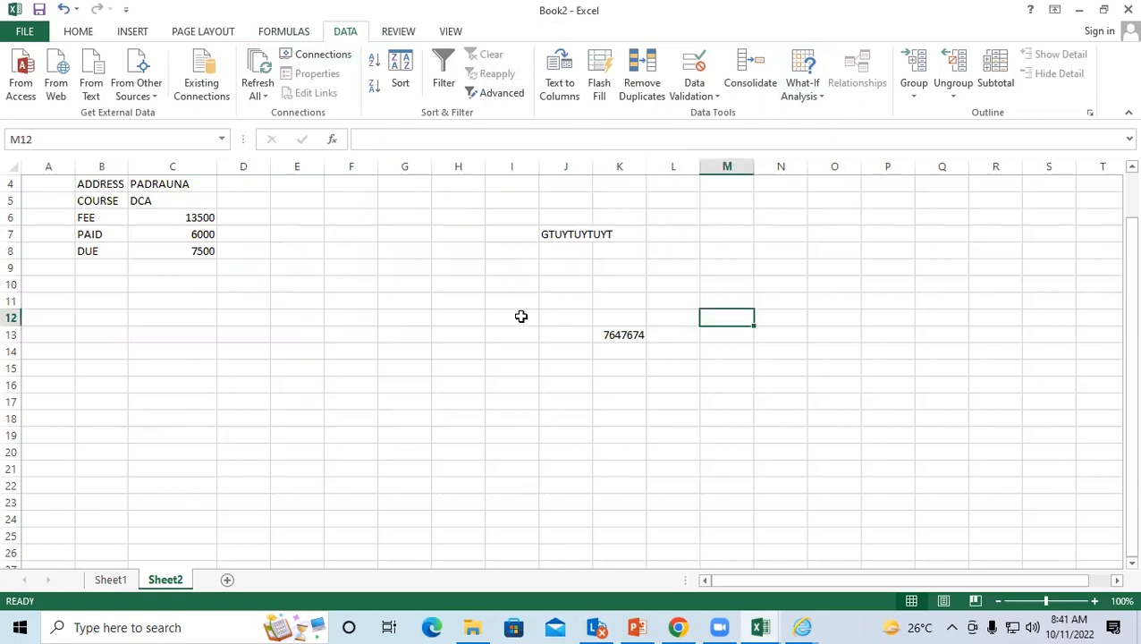
pyautogui.click(514, 303)
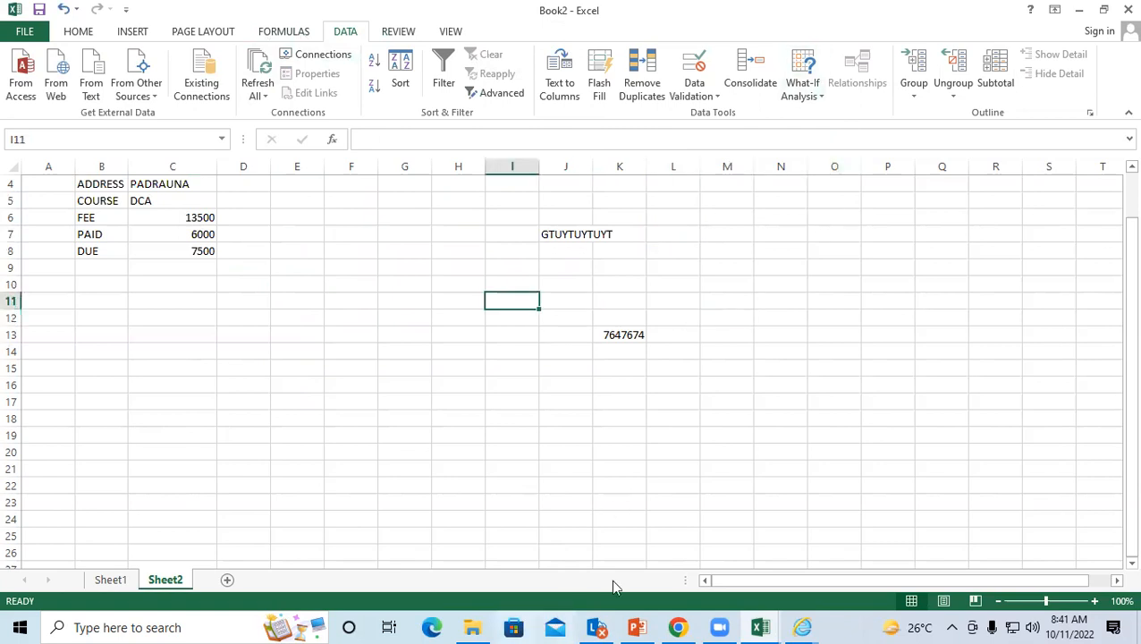
pyautogui.click(856, 608)
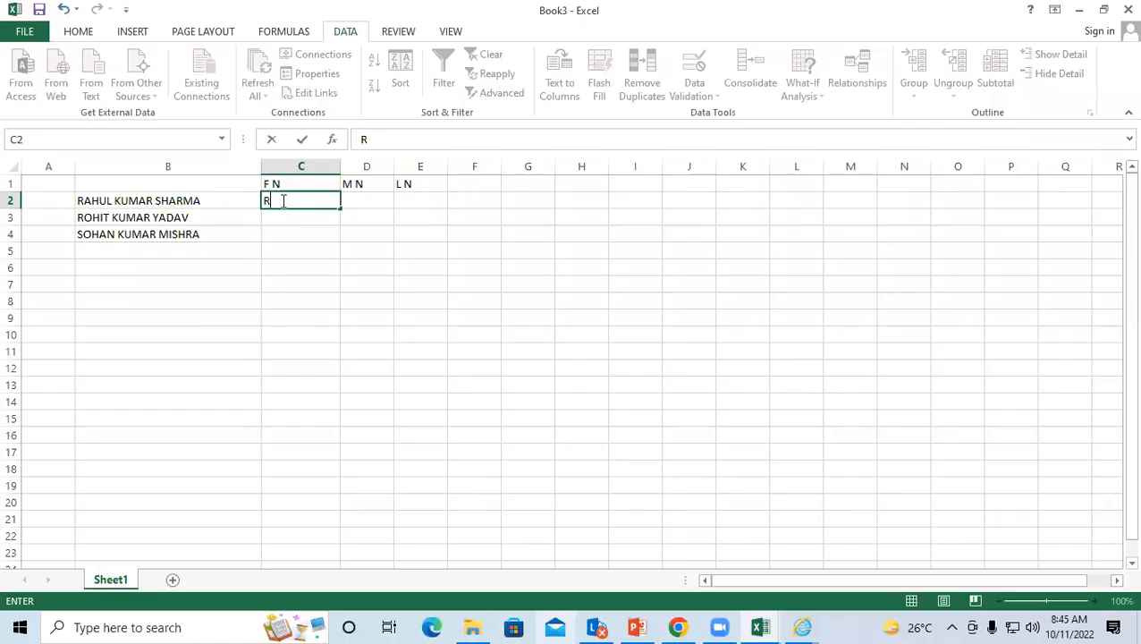
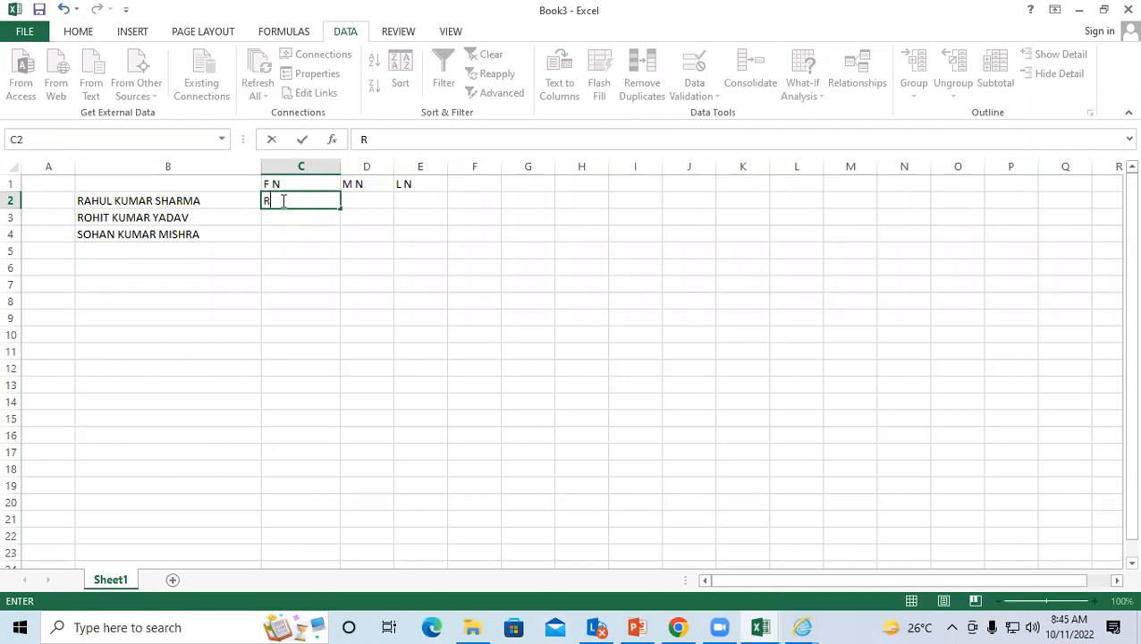
pyautogui.click(300, 247)
pyautogui.click(289, 197)
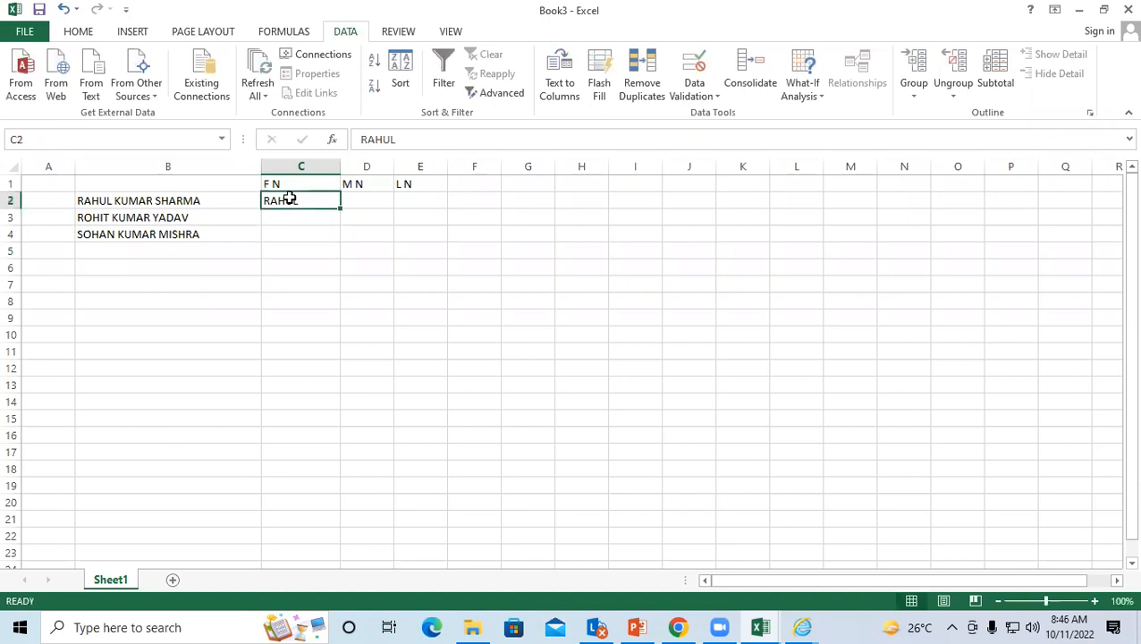
pyautogui.moveTo(289, 197); pyautogui.dragTo(289, 232)
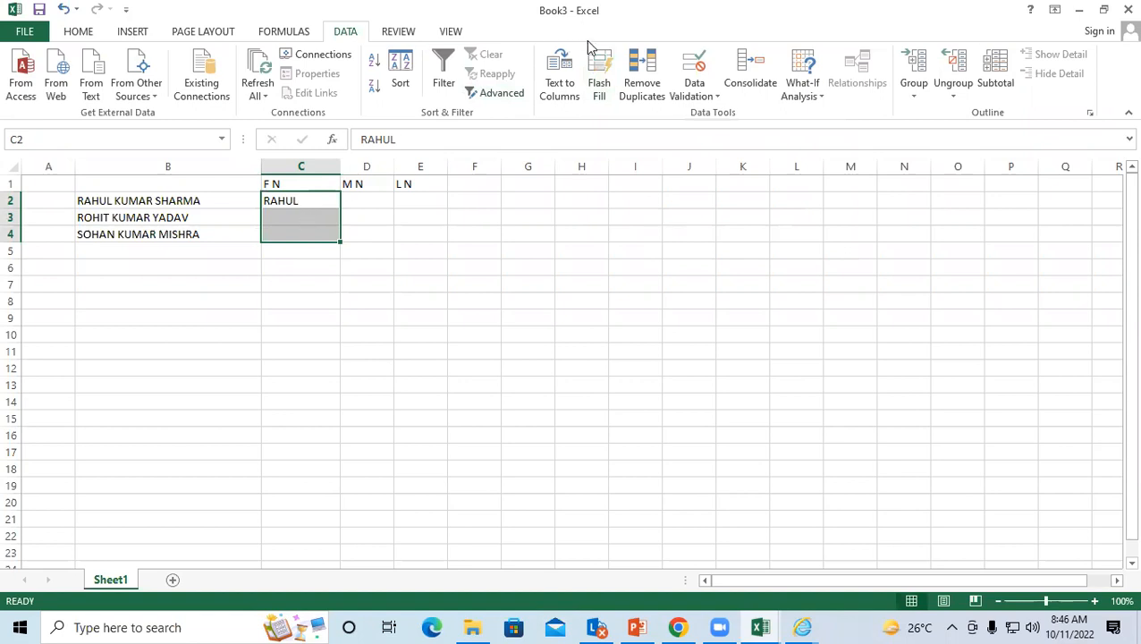
pyautogui.click(598, 72)
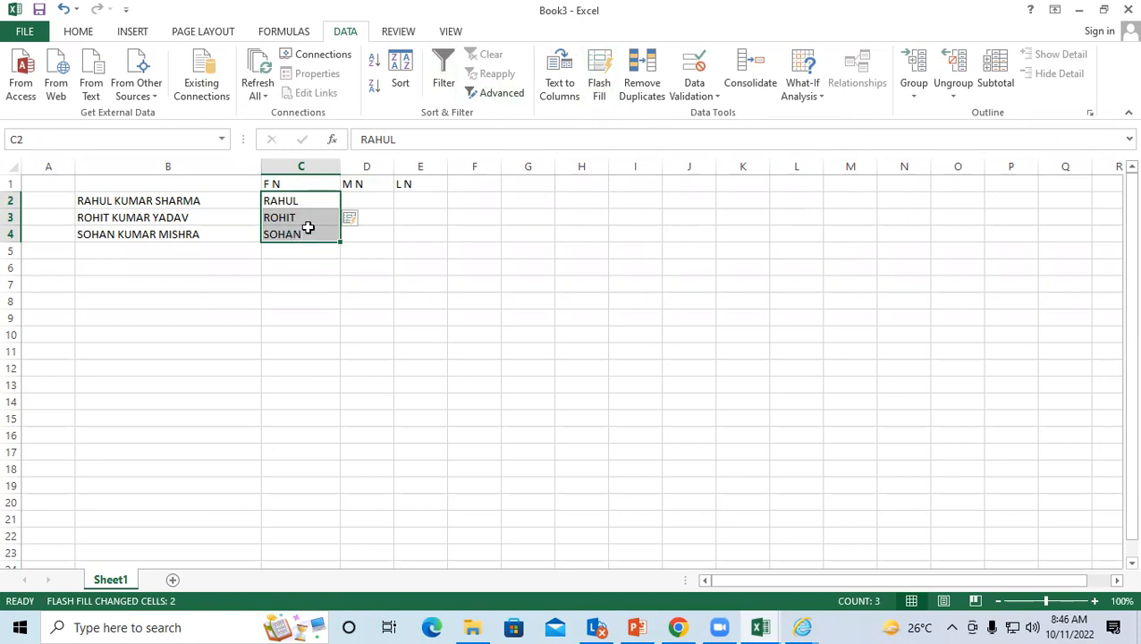
pyautogui.click(380, 196)
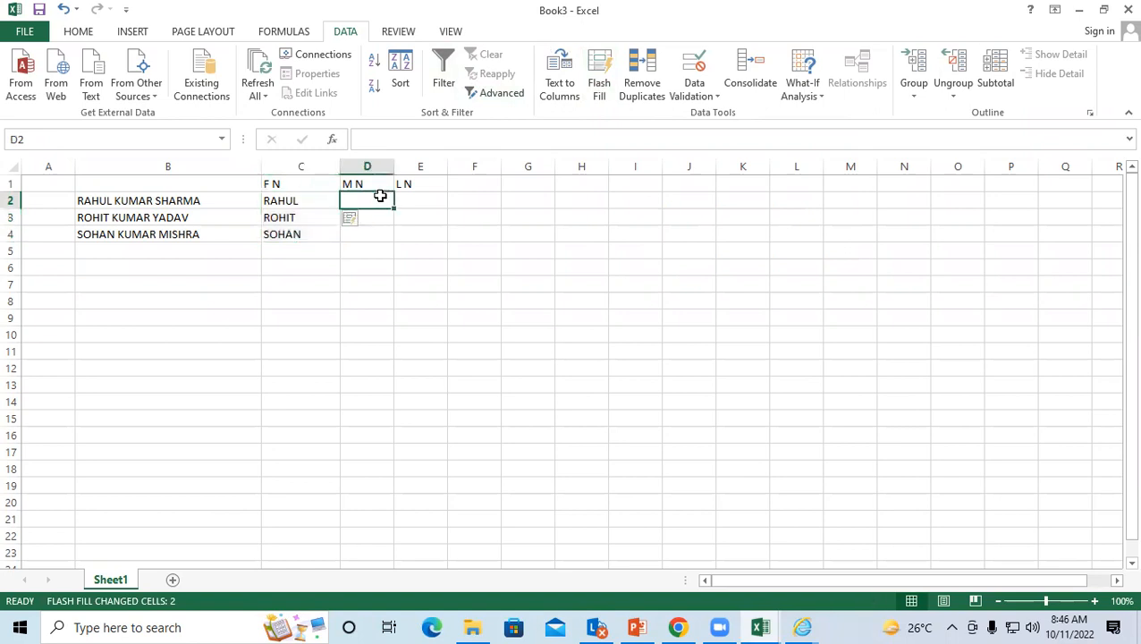
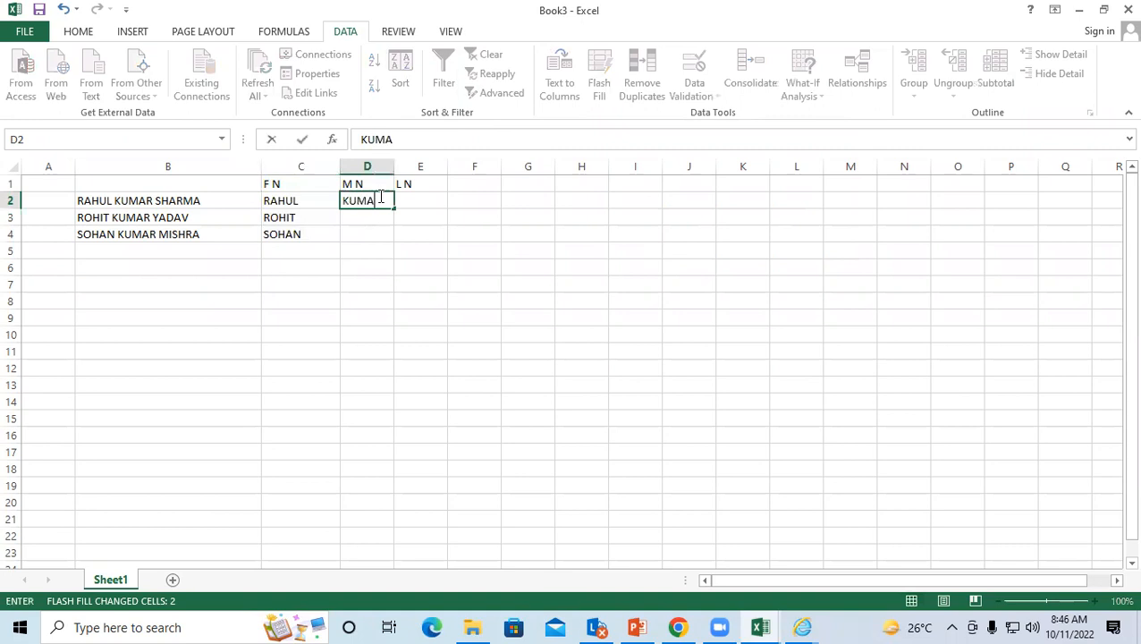
pyautogui.click(341, 264)
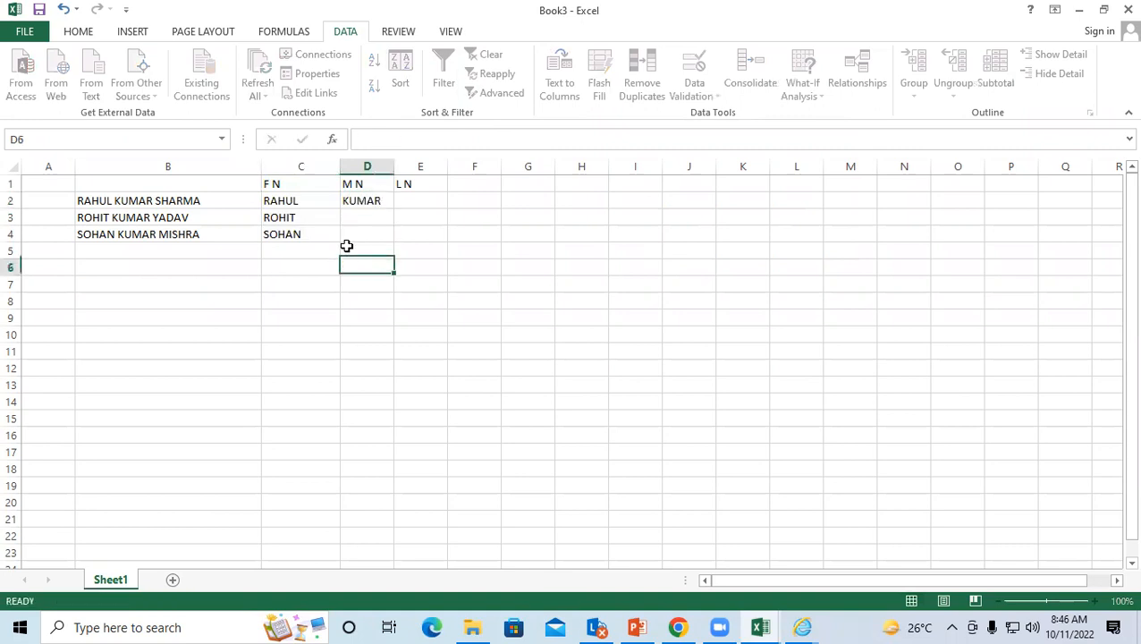
pyautogui.click(359, 200)
pyautogui.moveTo(358, 202); pyautogui.dragTo(358, 235)
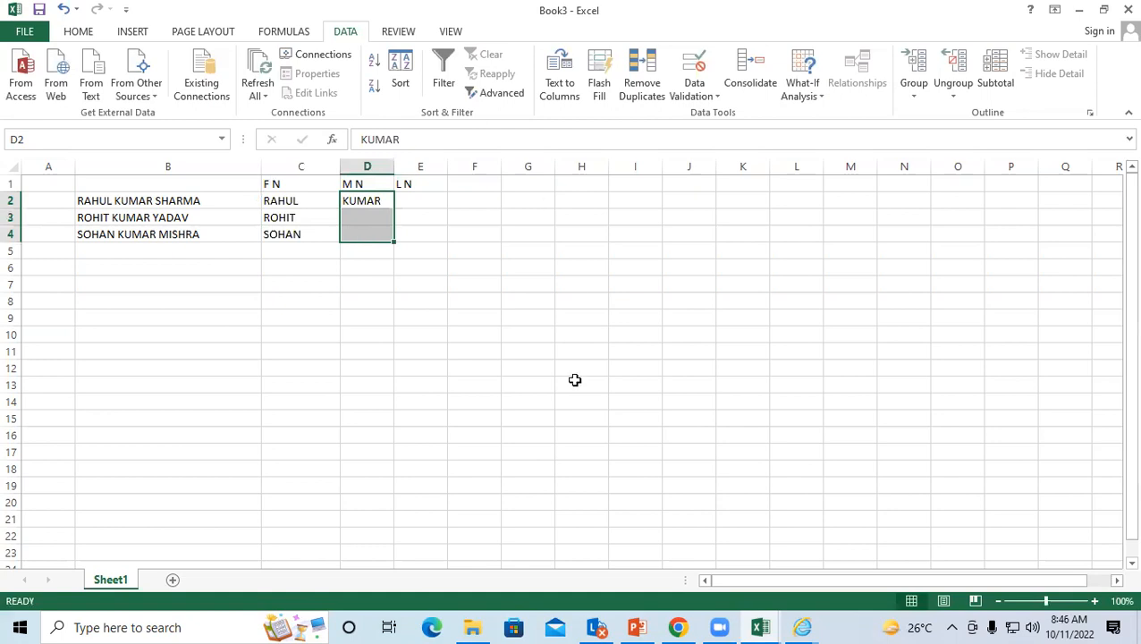
pyautogui.hotkey('ctrl', 'e')
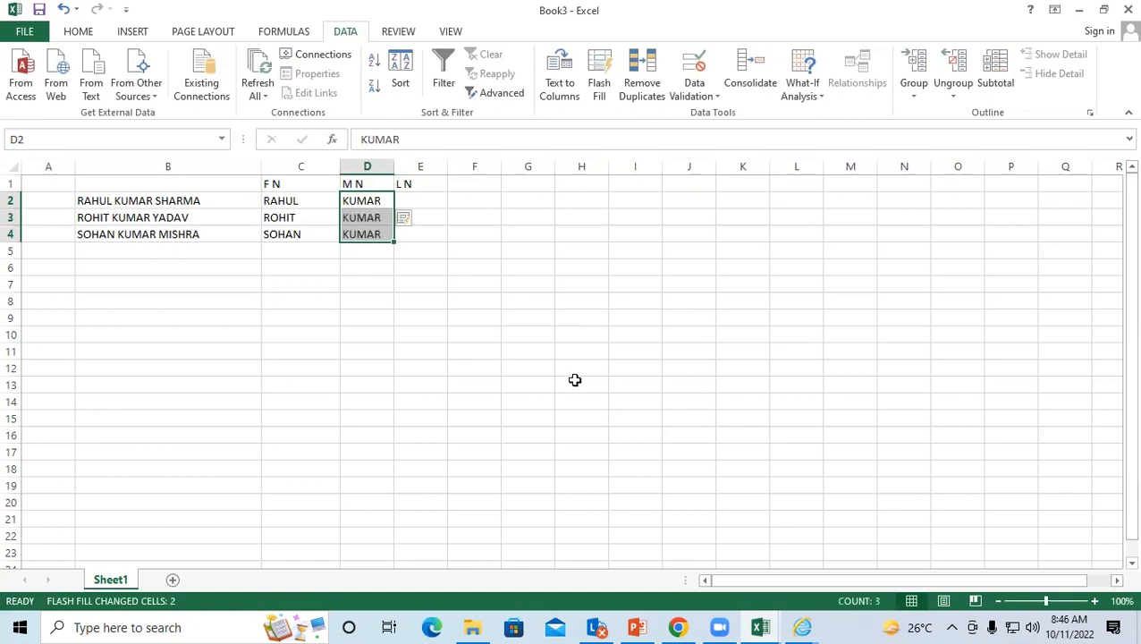
pyautogui.click(433, 198)
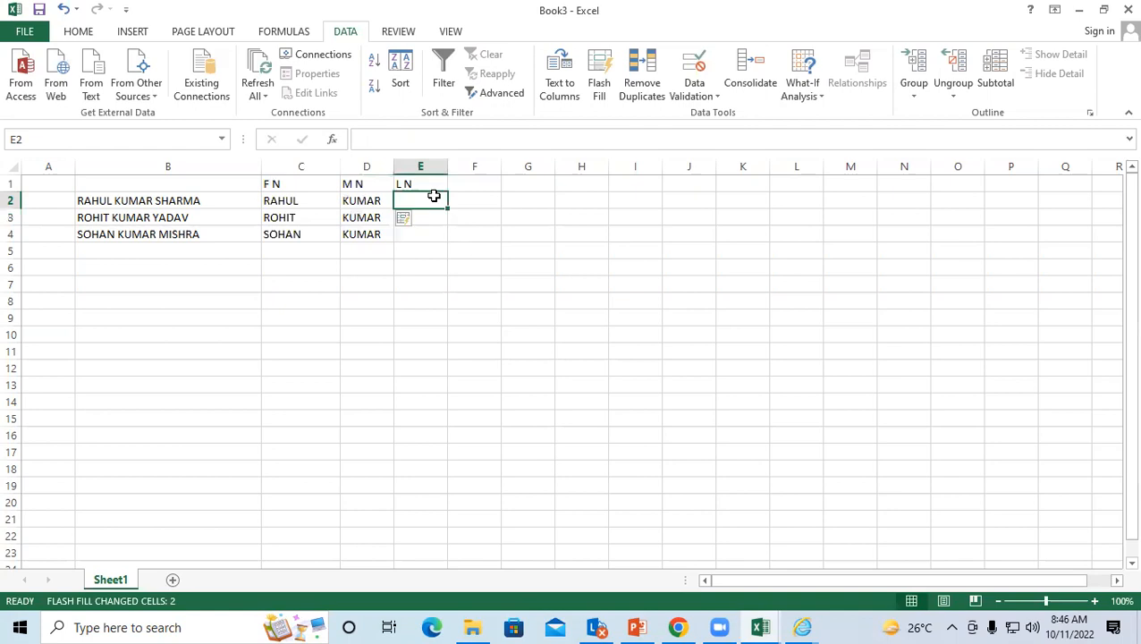
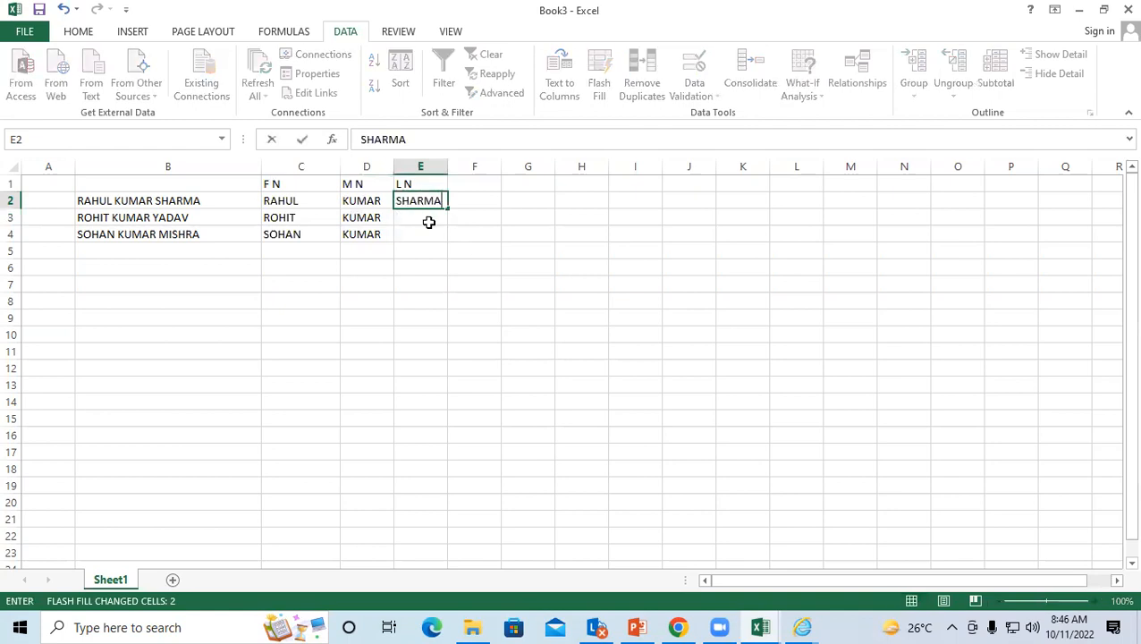
pyautogui.click(427, 222)
pyautogui.click(422, 199)
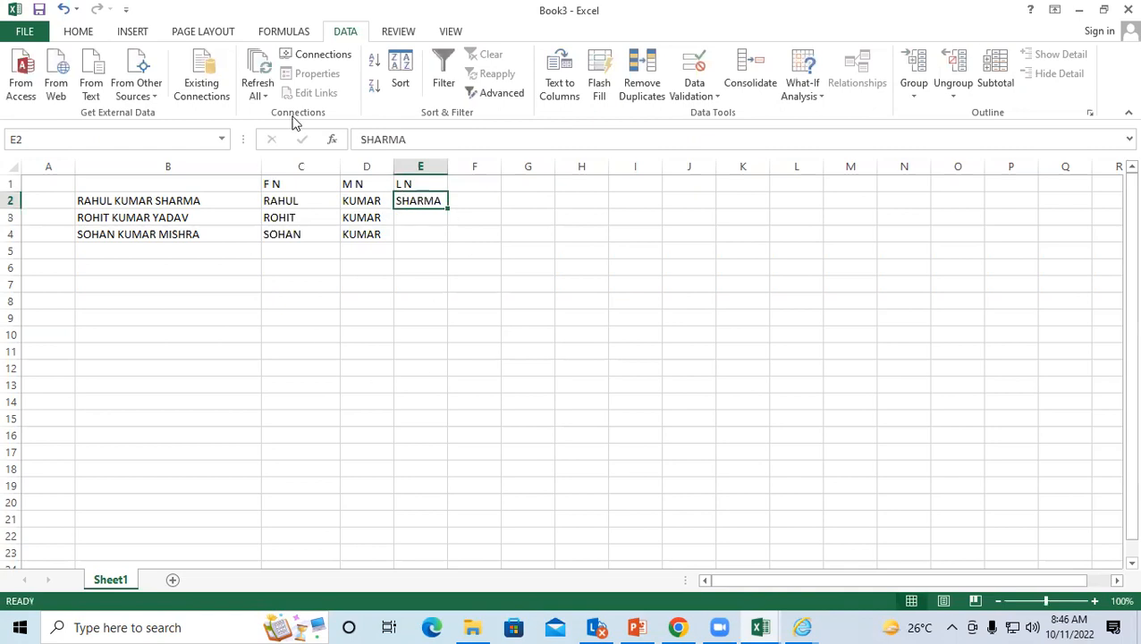
pyautogui.moveTo(420, 199); pyautogui.dragTo(420, 235)
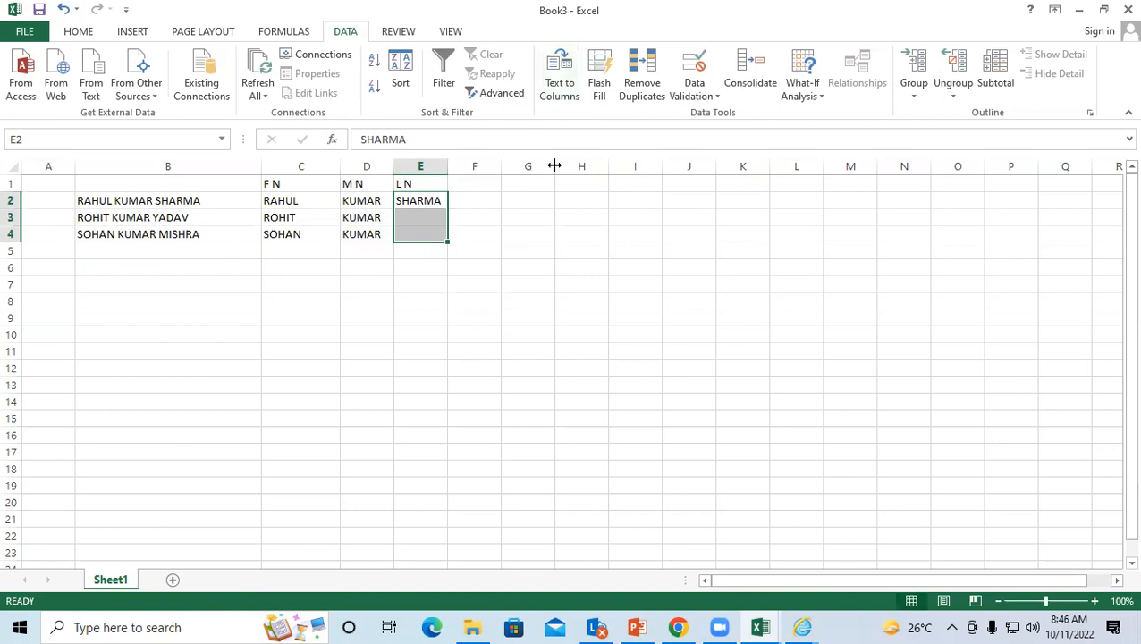
pyautogui.click(600, 76)
pyautogui.click(349, 295)
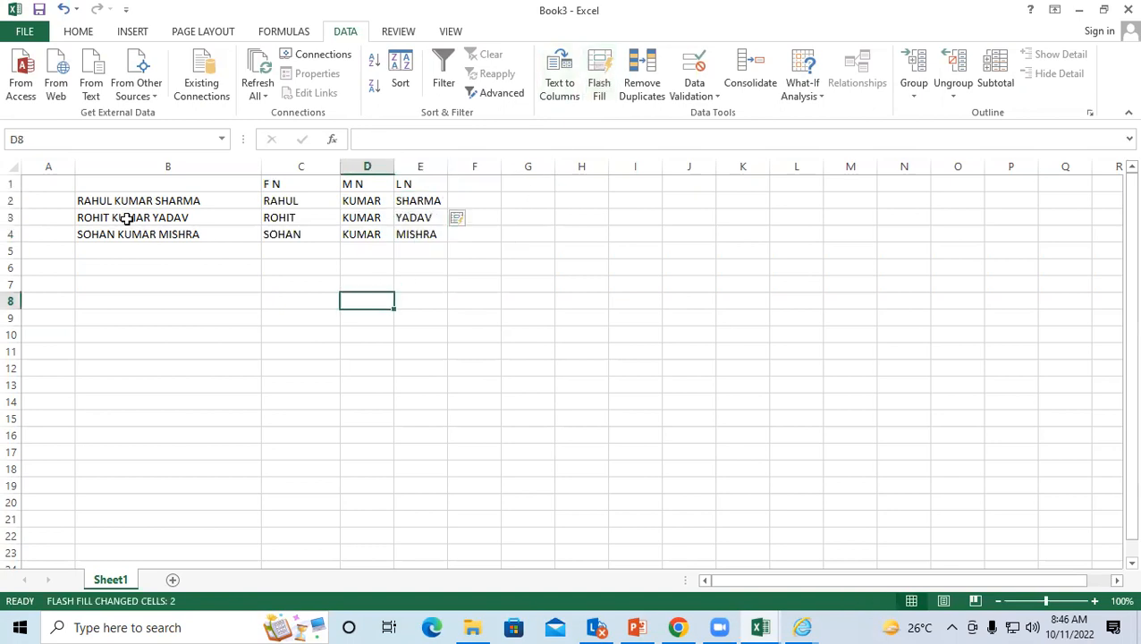
# Step: Prefix the names RAHUL, ROHIT and SOHAN in B2:B4 with MR
pyautogui.doubleClick(78, 200)
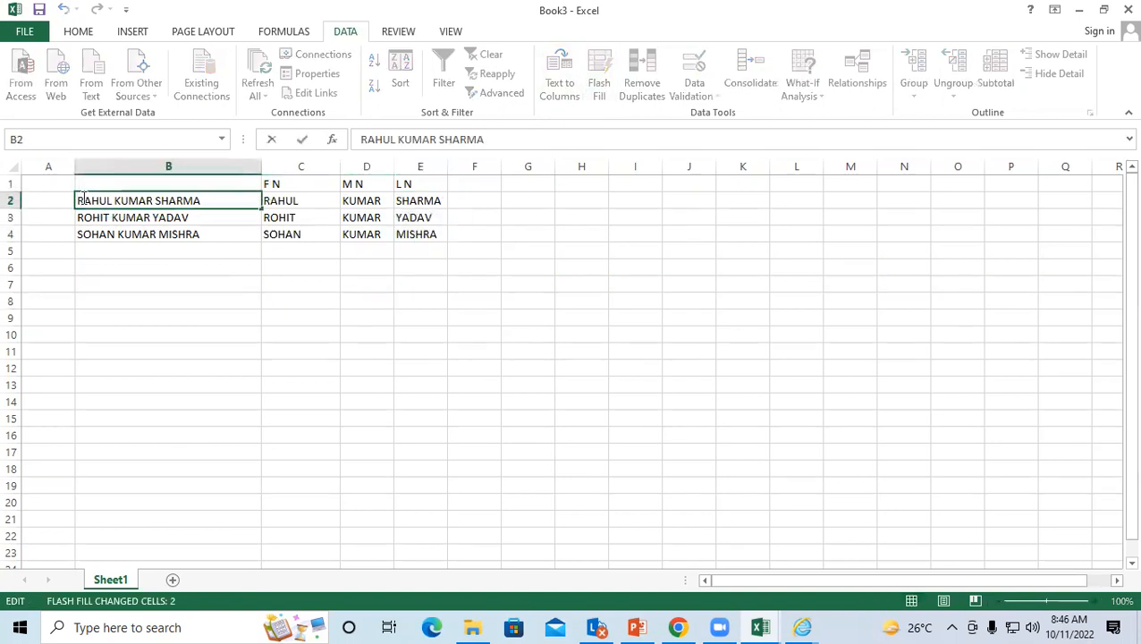
pyautogui.write('MR')
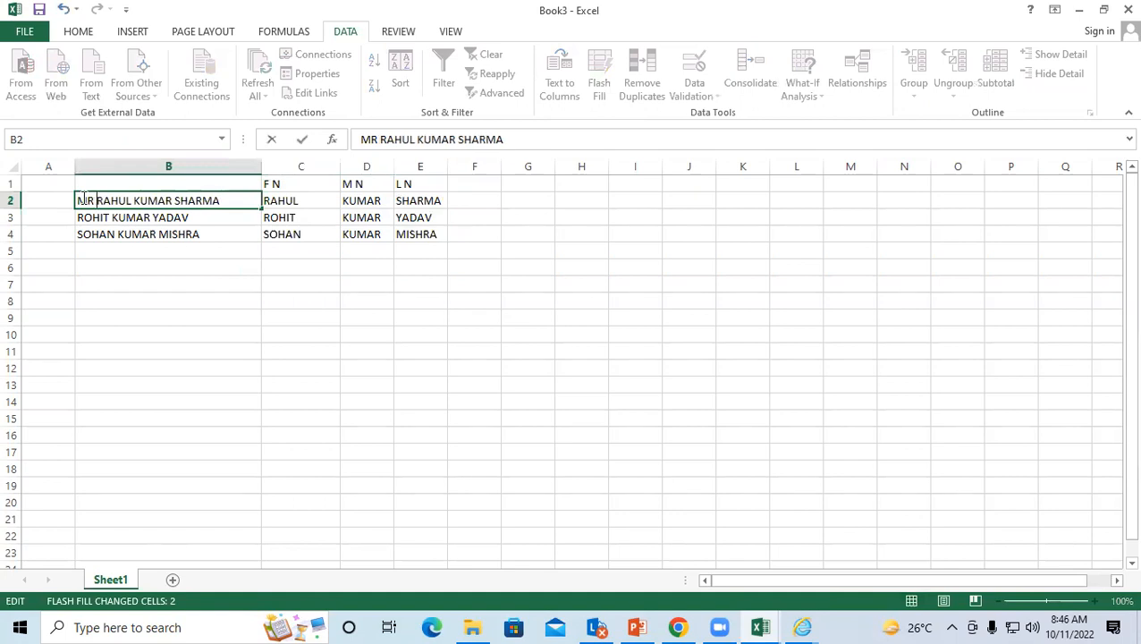
pyautogui.click(74, 217)
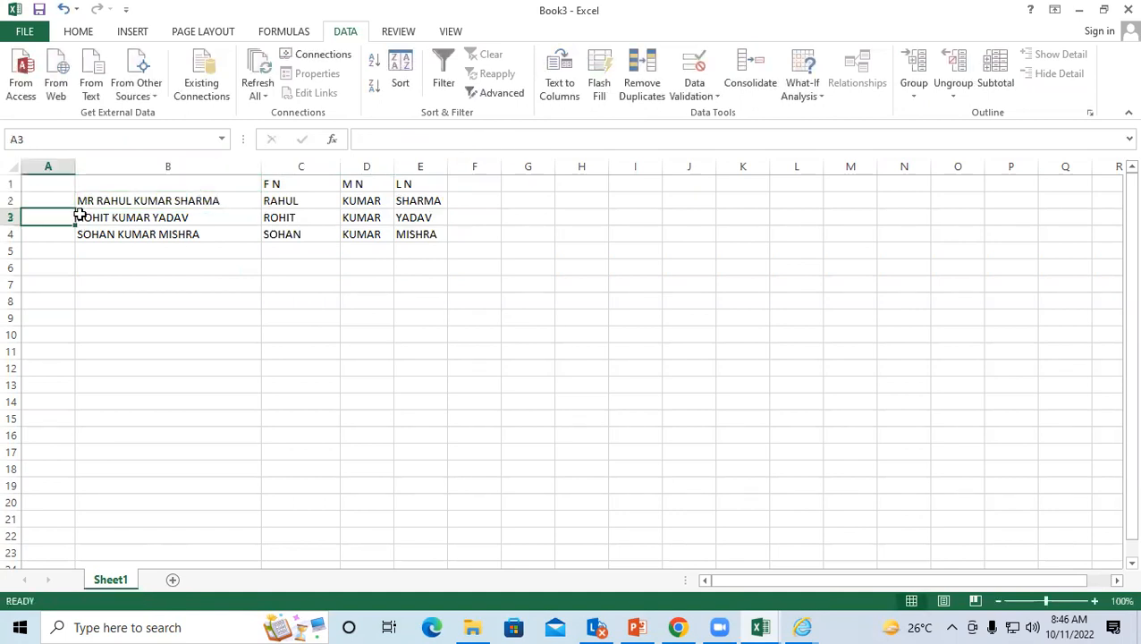
pyautogui.doubleClick(79, 217)
pyautogui.write('MR')
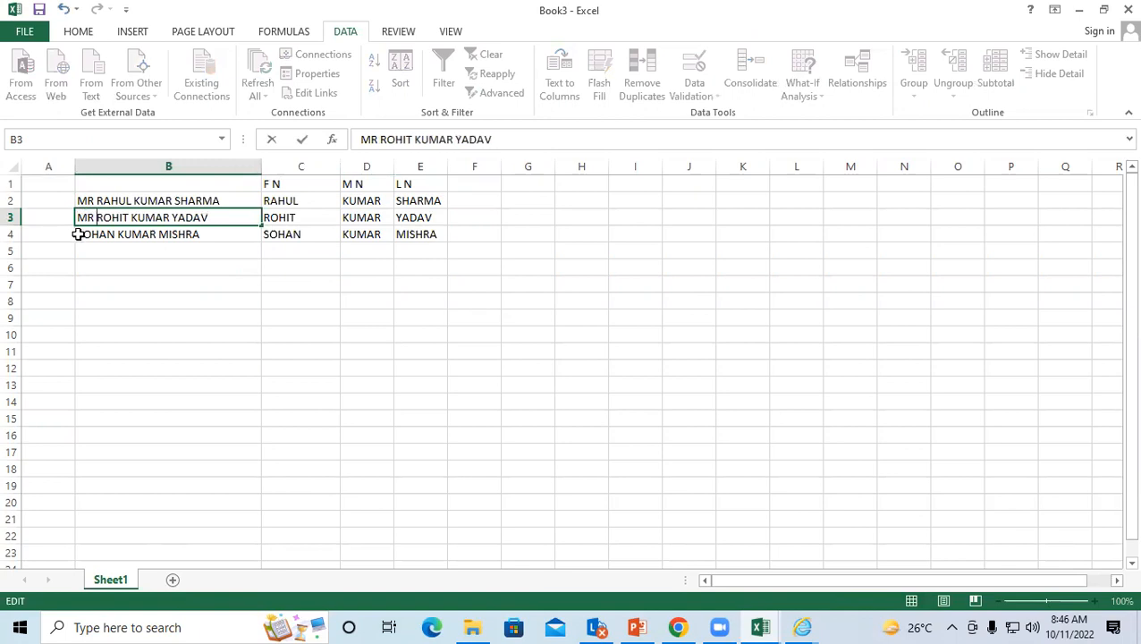
pyautogui.doubleClick(79, 233)
pyautogui.write('MR')
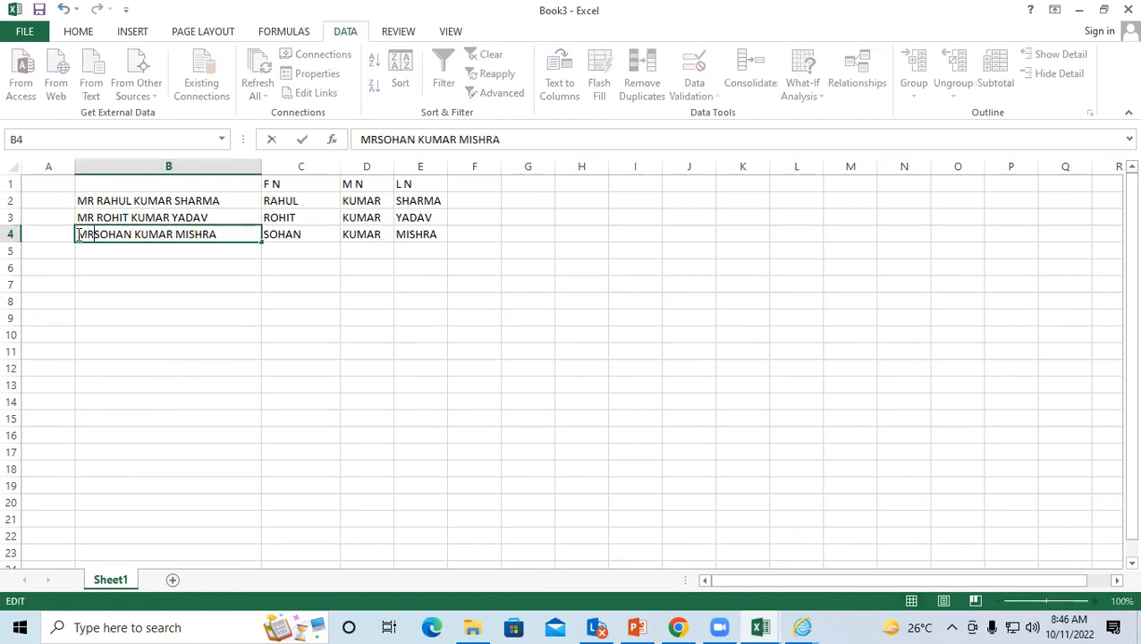
pyautogui.click(223, 304)
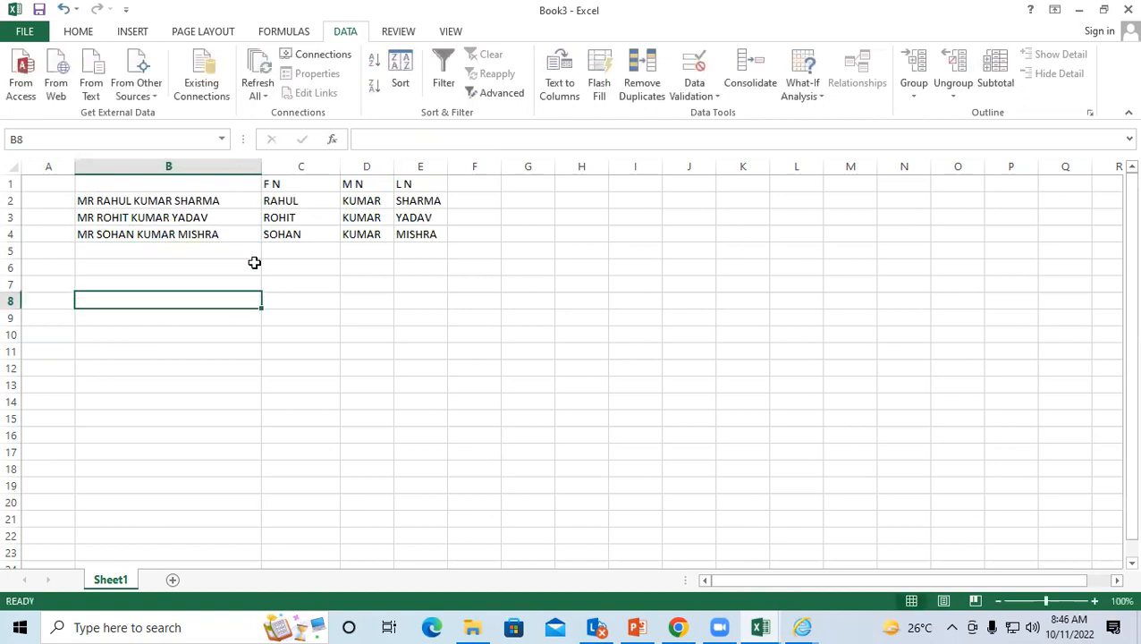
# Step: Insert an empty column C before the first-name column
pyautogui.click(301, 167)
pyautogui.click(79, 31)
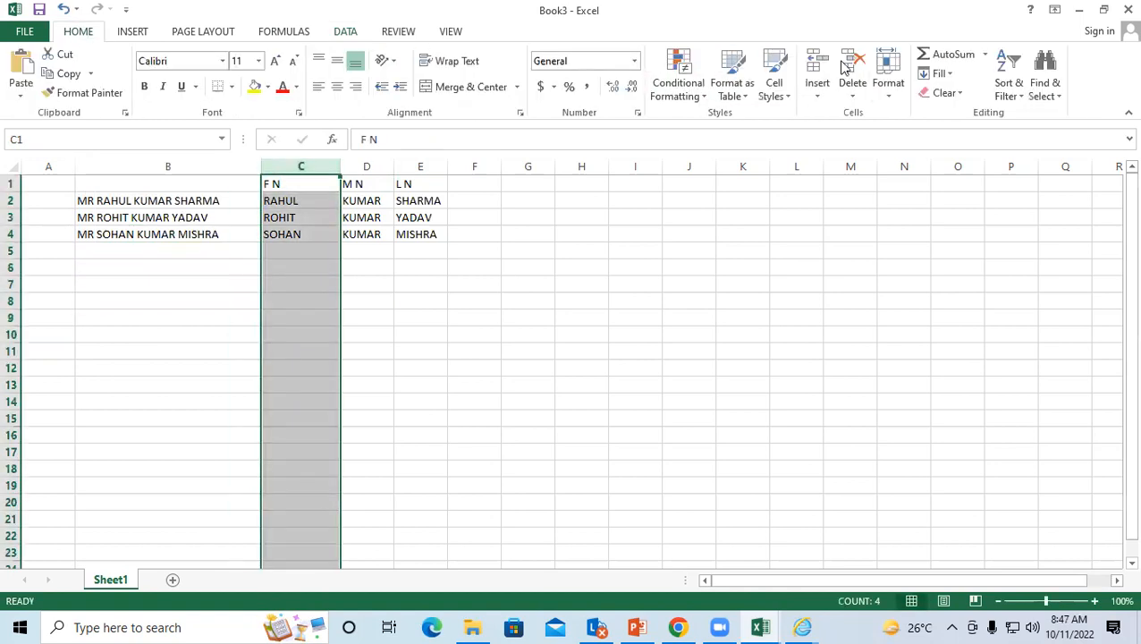
pyautogui.click(816, 71)
pyautogui.click(285, 366)
# Step: Enter MR in C2 and Flash Fill it down to C4
pyautogui.click(363, 200)
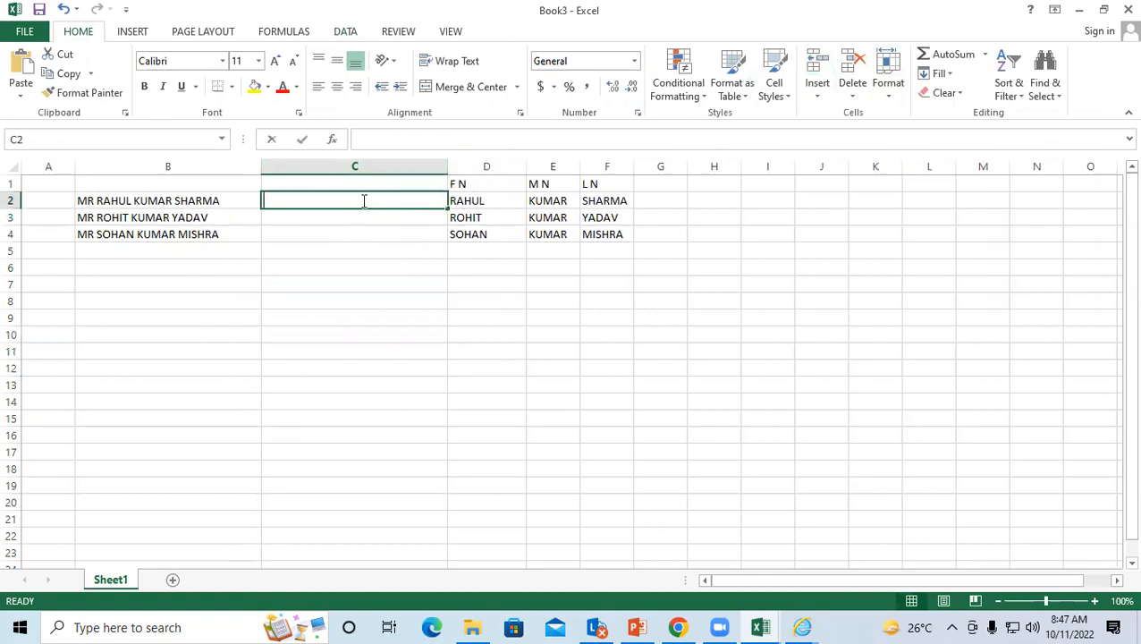
pyautogui.write('MR')
pyautogui.press('Return')
pyautogui.moveTo(363, 200); pyautogui.dragTo(358, 231)
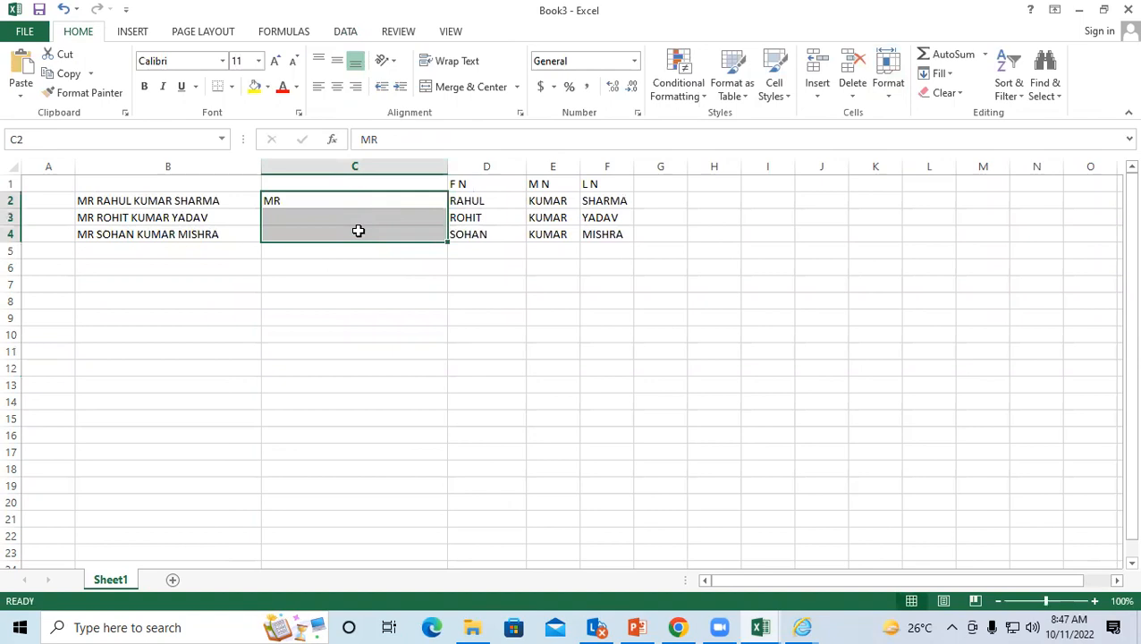
pyautogui.hotkey('ctrl', 'e')
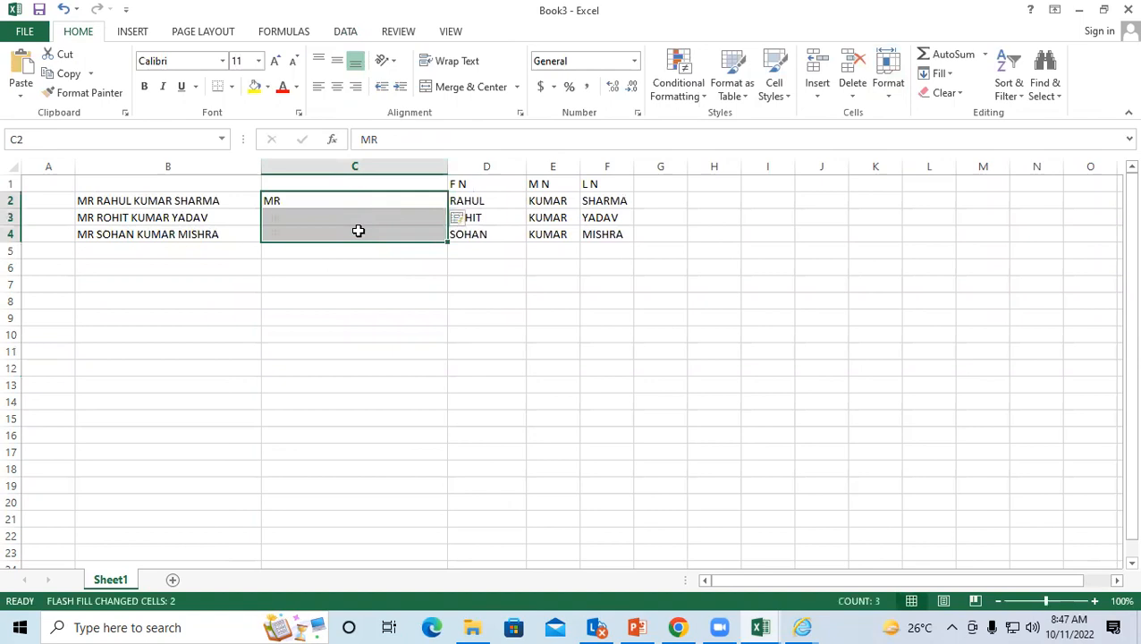
pyautogui.click(529, 279)
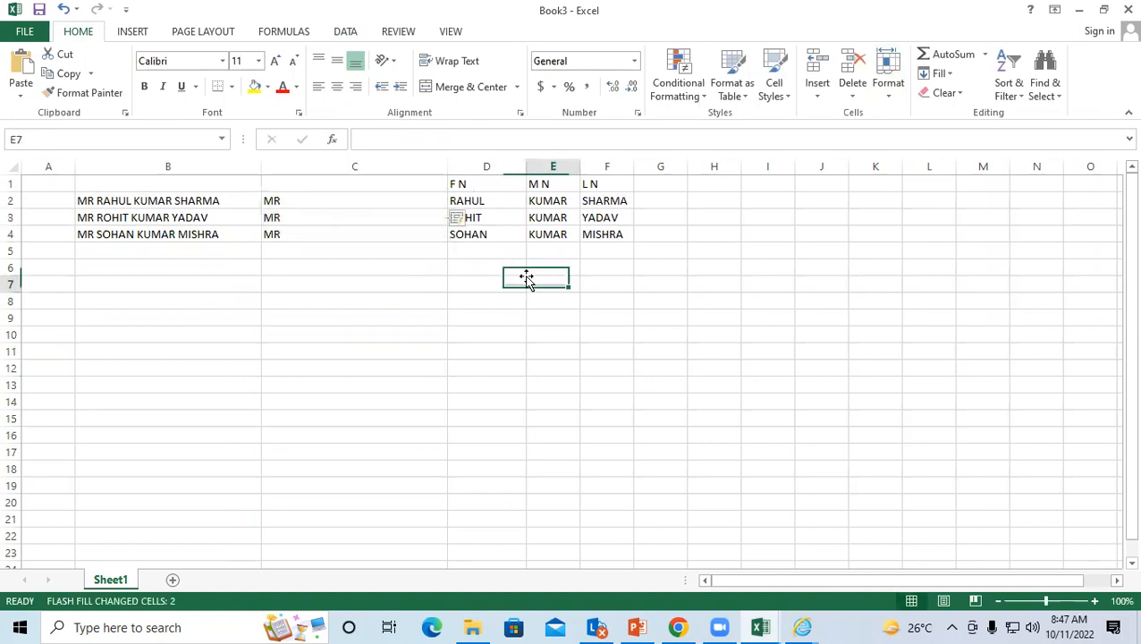
# Step: Check the filled titles and first names, then clear the block C1:F4
pyautogui.click(502, 218)
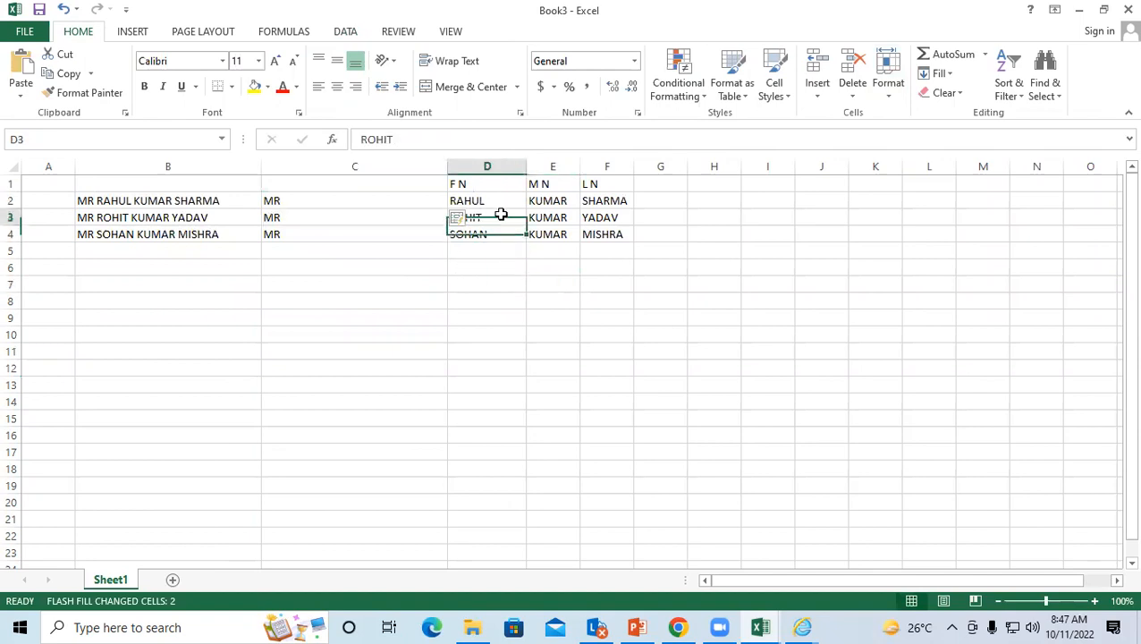
pyautogui.click(432, 265)
pyautogui.click(379, 218)
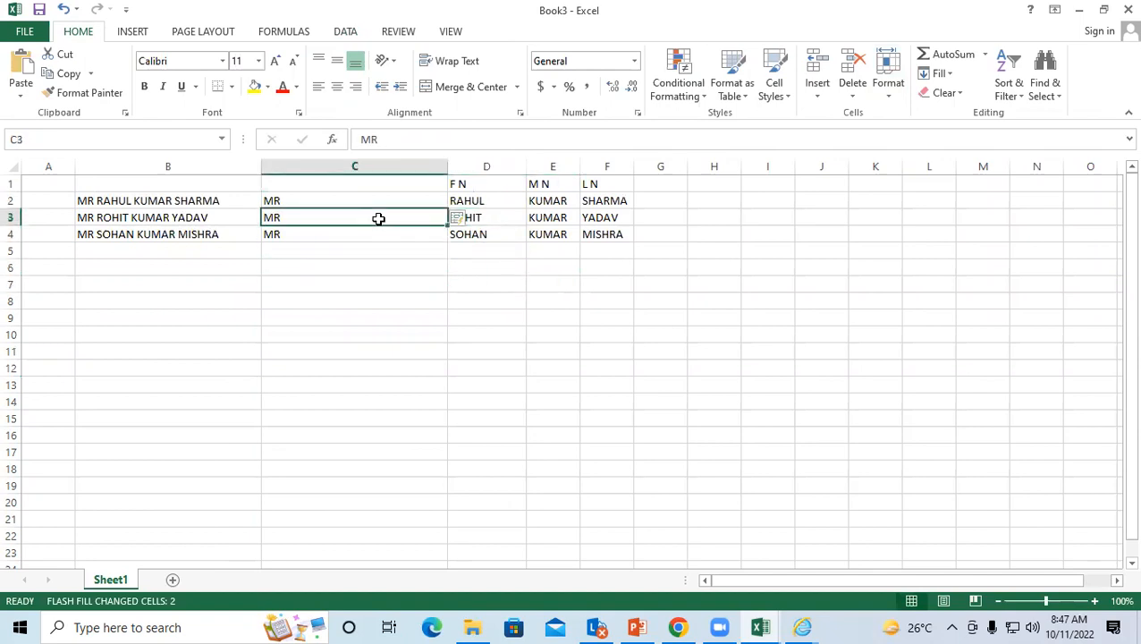
pyautogui.click(370, 264)
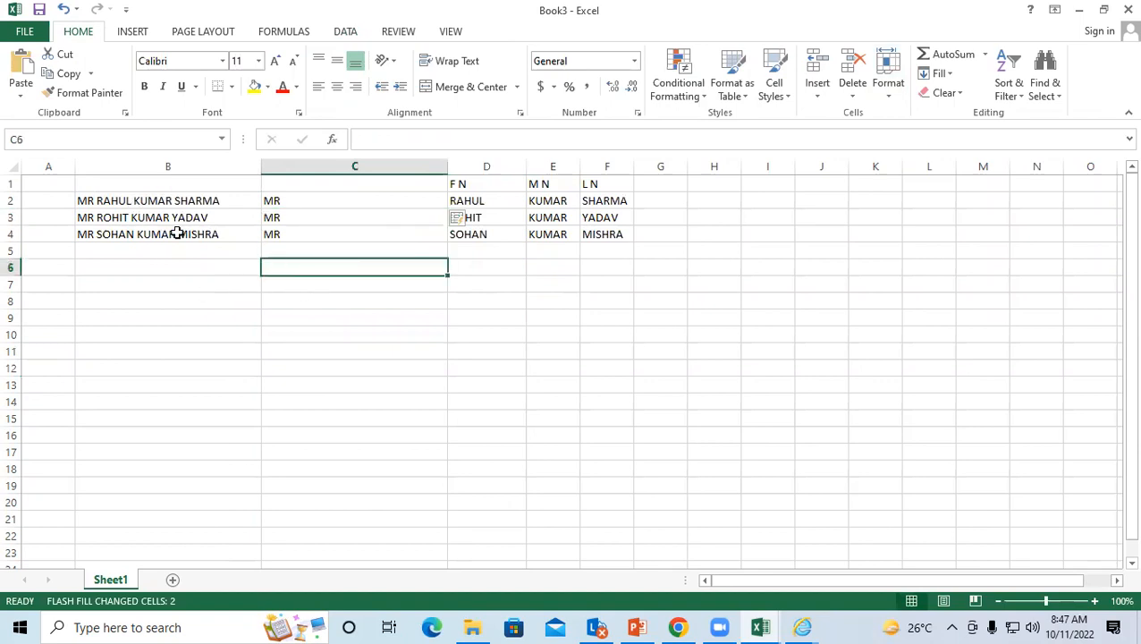
pyautogui.click(346, 287)
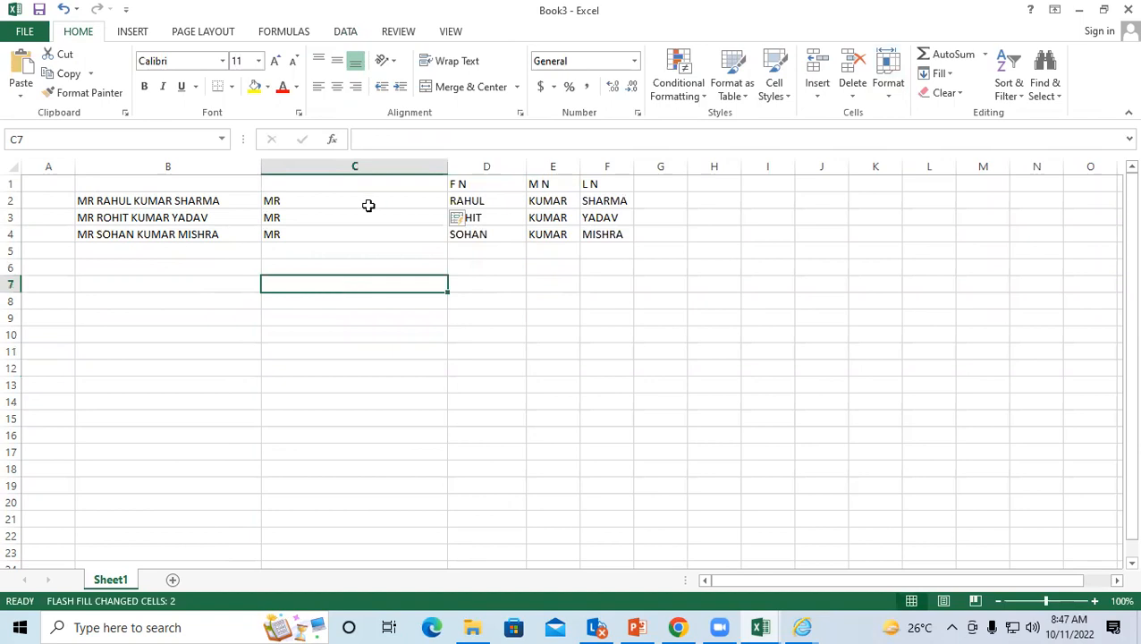
pyautogui.moveTo(357, 188); pyautogui.dragTo(617, 245)
pyautogui.press('Delete')
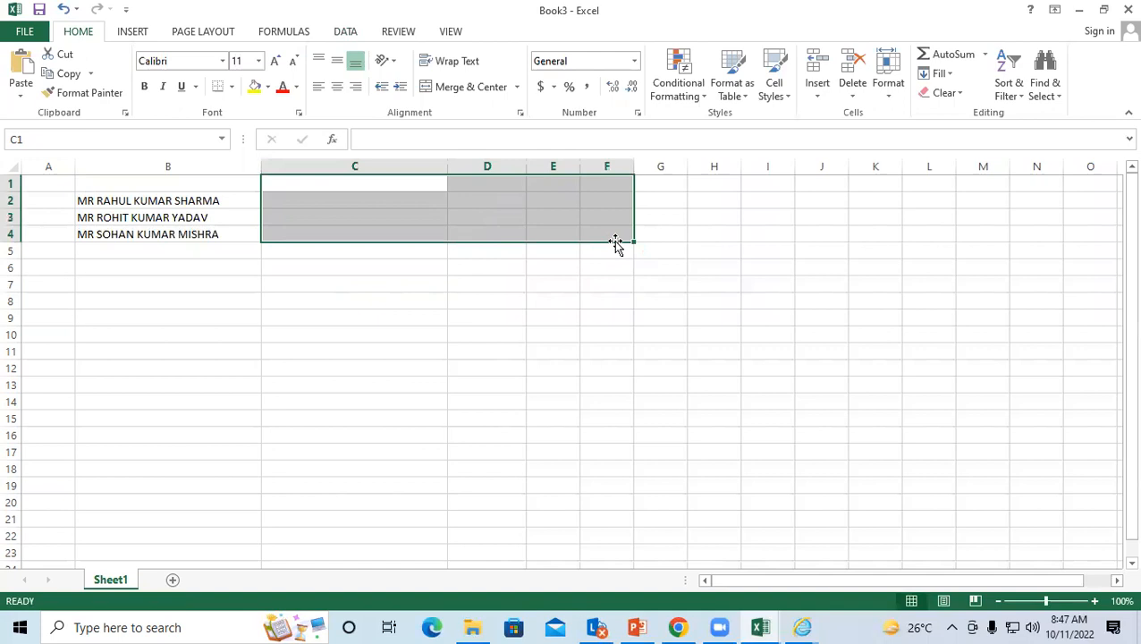
# Step: Inspect the cleared cells C2 to C5 in the title column
pyautogui.click(466, 268)
pyautogui.click(313, 197)
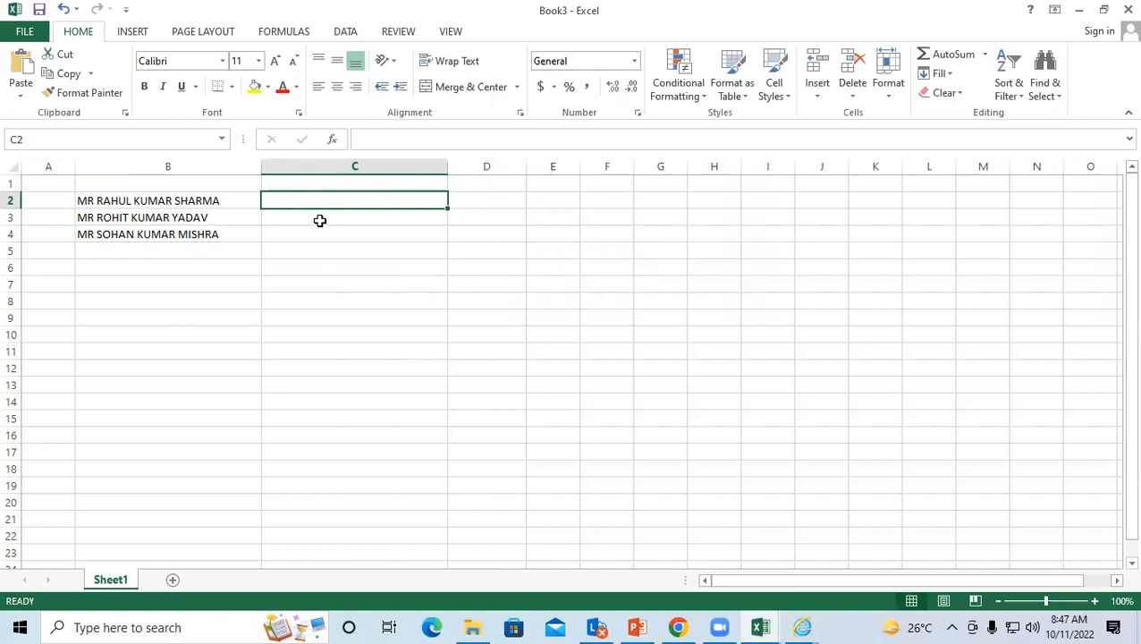
pyautogui.click(304, 217)
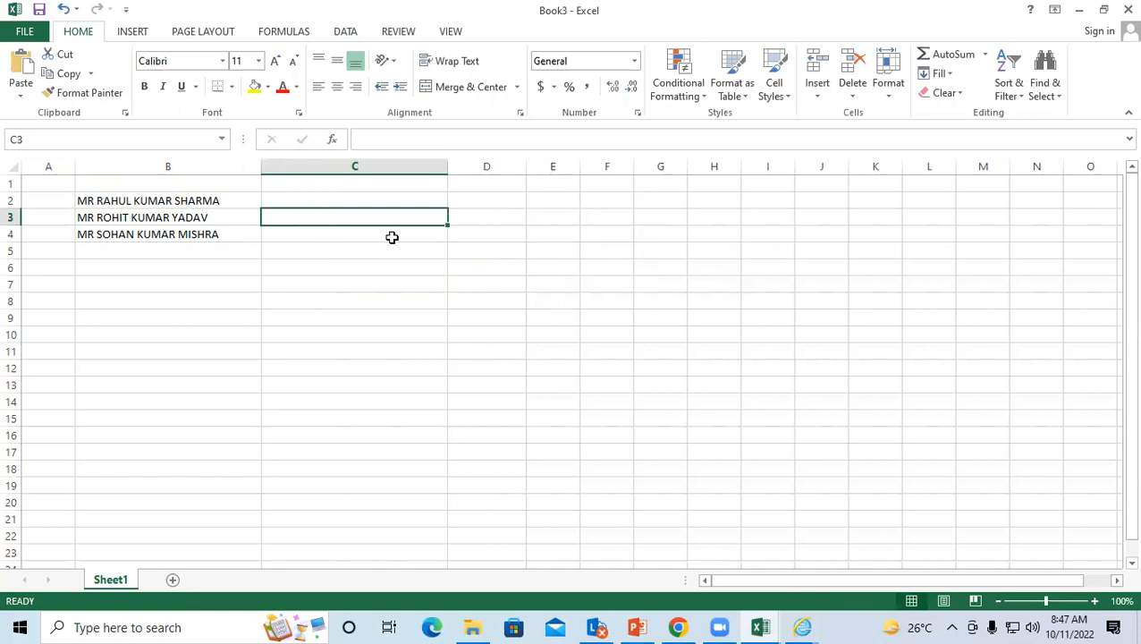
pyautogui.click(392, 237)
pyautogui.moveTo(360, 211); pyautogui.dragTo(355, 243)
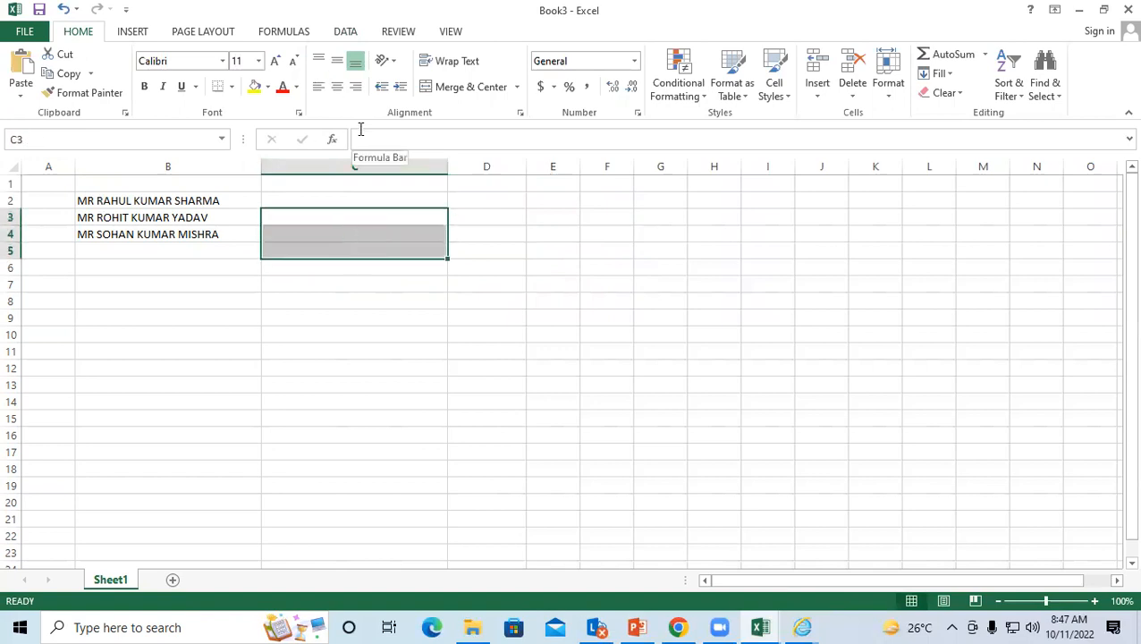
pyautogui.click(369, 228)
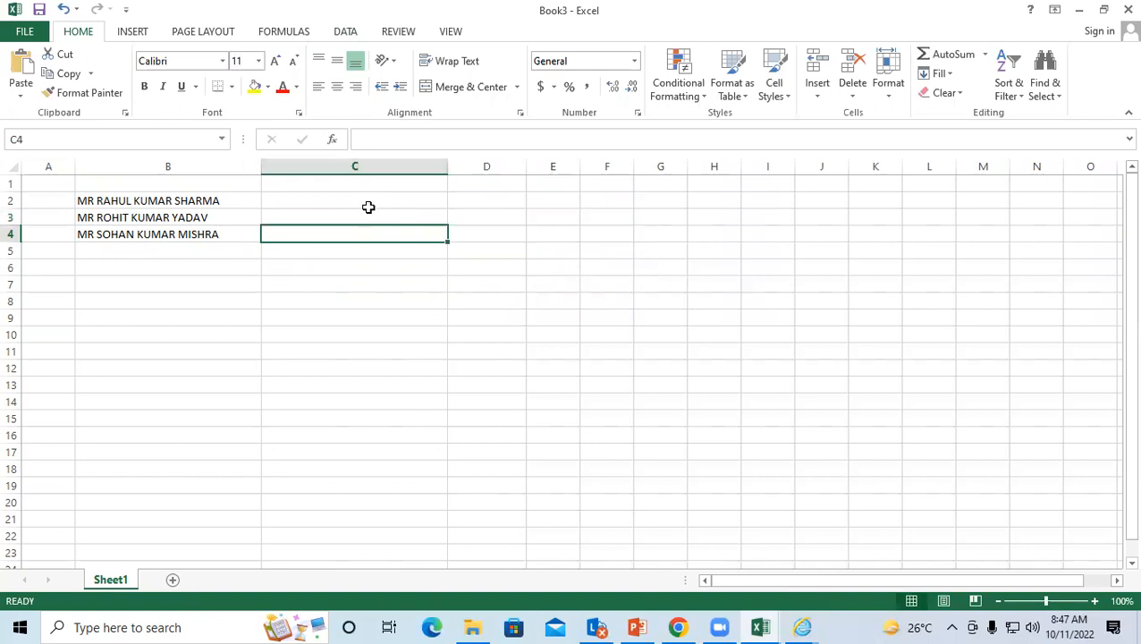
# Step: Undo the deletion to restore the MR titles, F N/M N/L N headers and split names
pyautogui.click(371, 205)
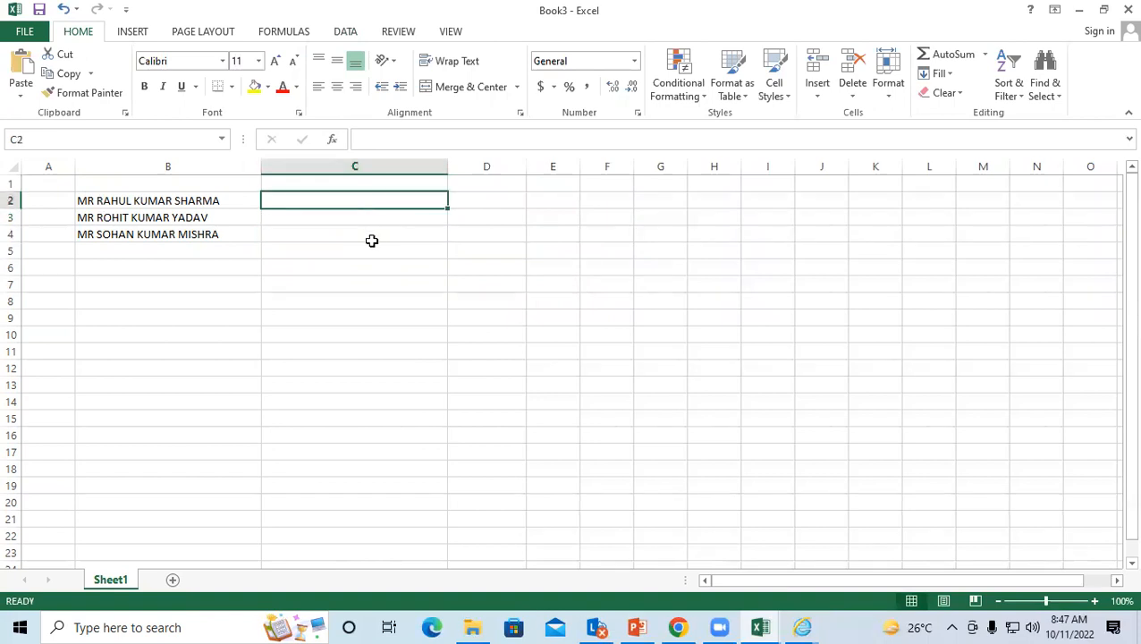
pyautogui.click(374, 249)
pyautogui.click(394, 316)
pyautogui.click(373, 216)
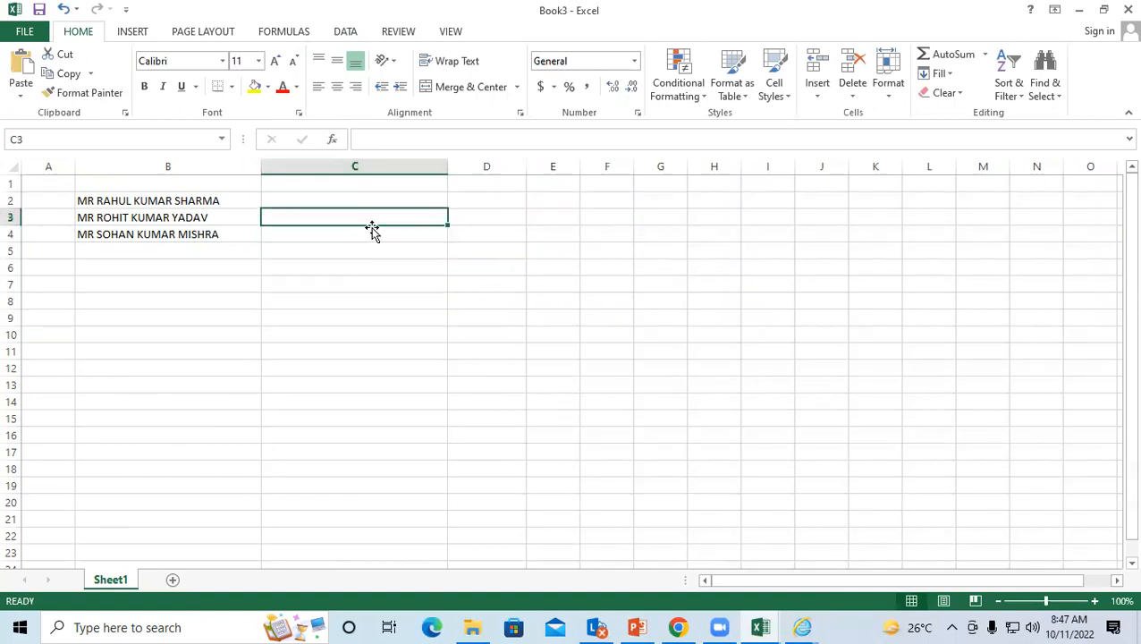
pyautogui.click(226, 269)
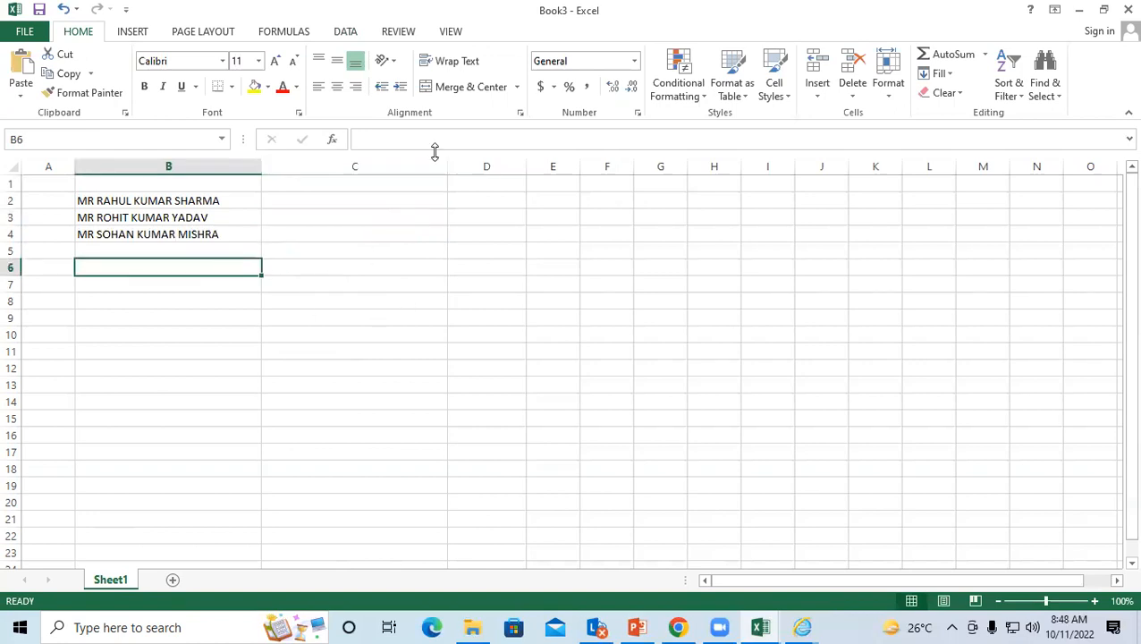
pyautogui.click(413, 199)
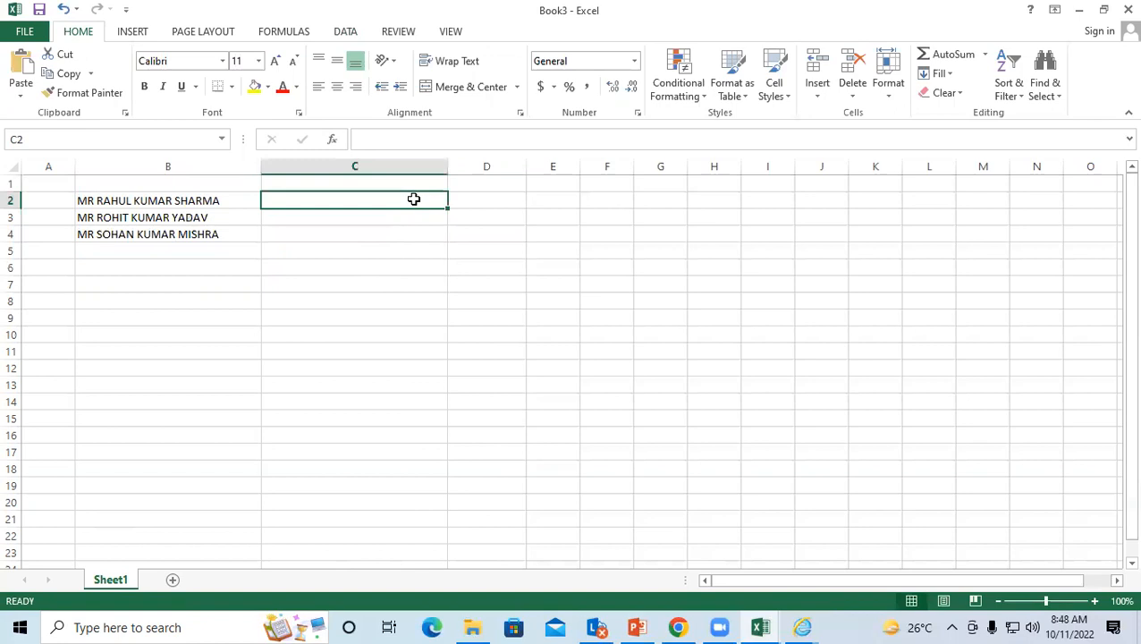
pyautogui.hotkey('ctrl', 'z')
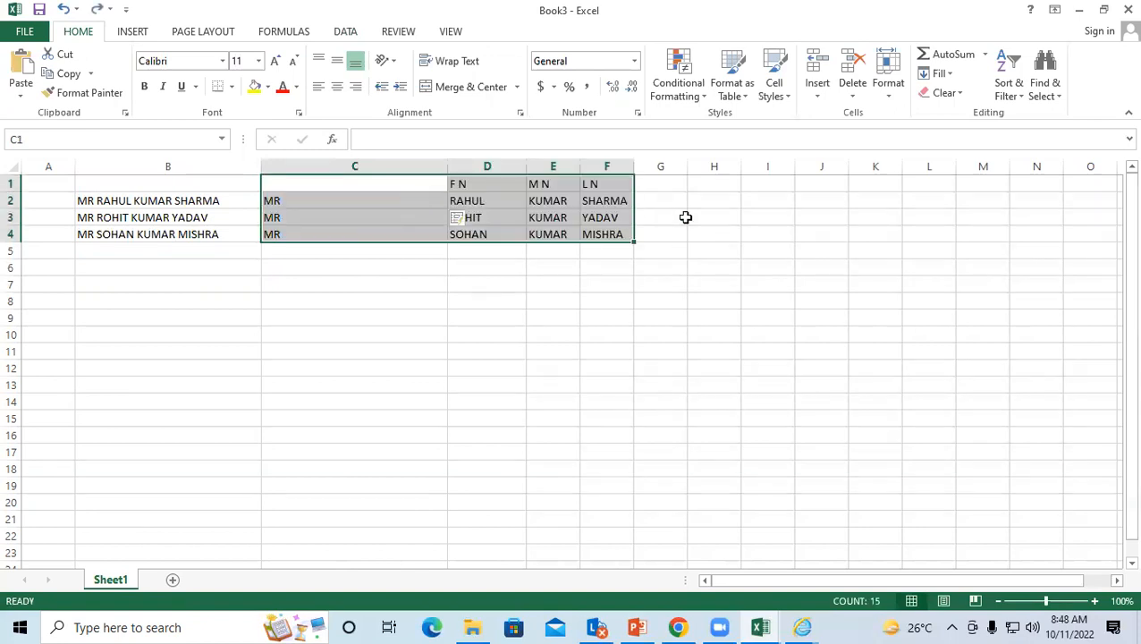
# Step: Widen column G so full names fit
pyautogui.click(685, 217)
pyautogui.moveTo(687, 166); pyautogui.dragTo(823, 166)
pyautogui.click(712, 288)
pyautogui.click(691, 200)
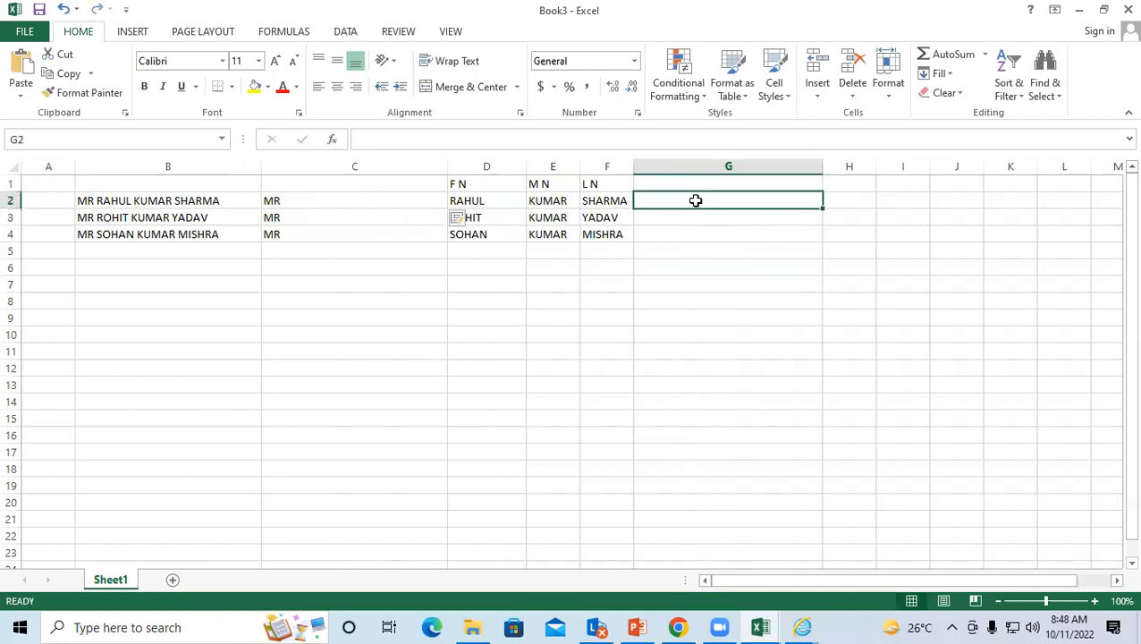
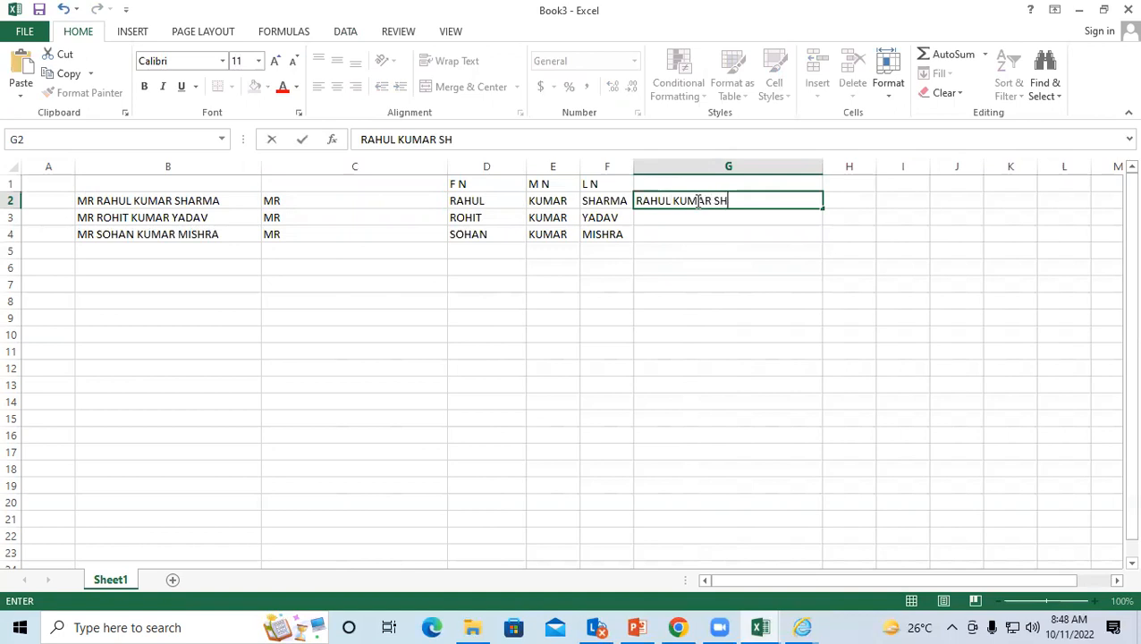
pyautogui.press('Return')
pyautogui.moveTo(695, 200); pyautogui.dragTo(695, 231)
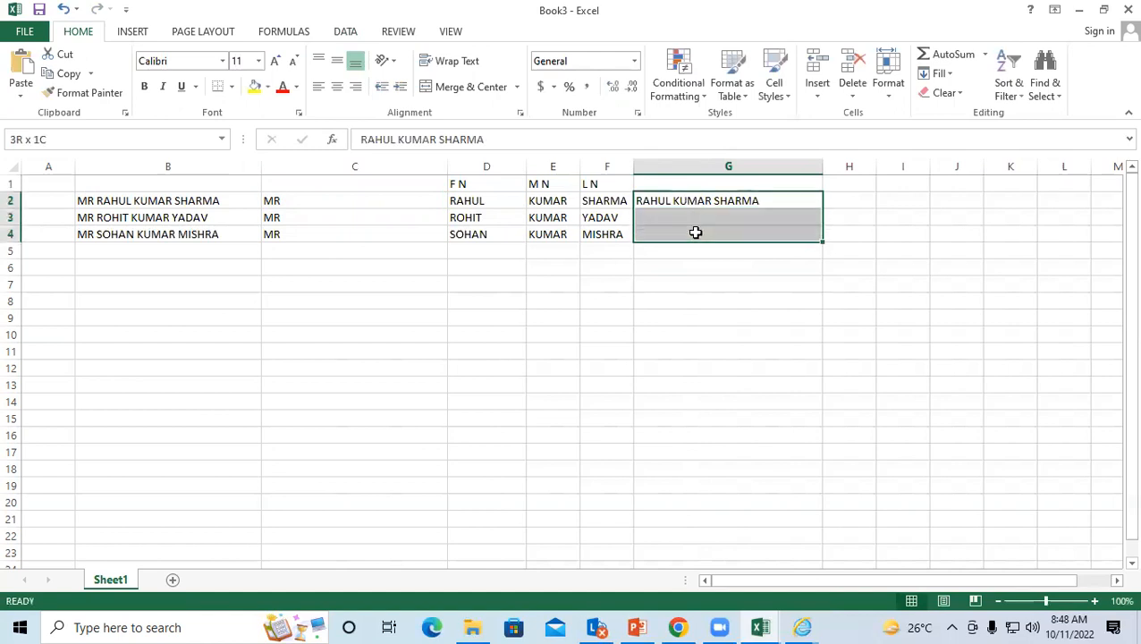
pyautogui.click(340, 35)
pyautogui.click(599, 67)
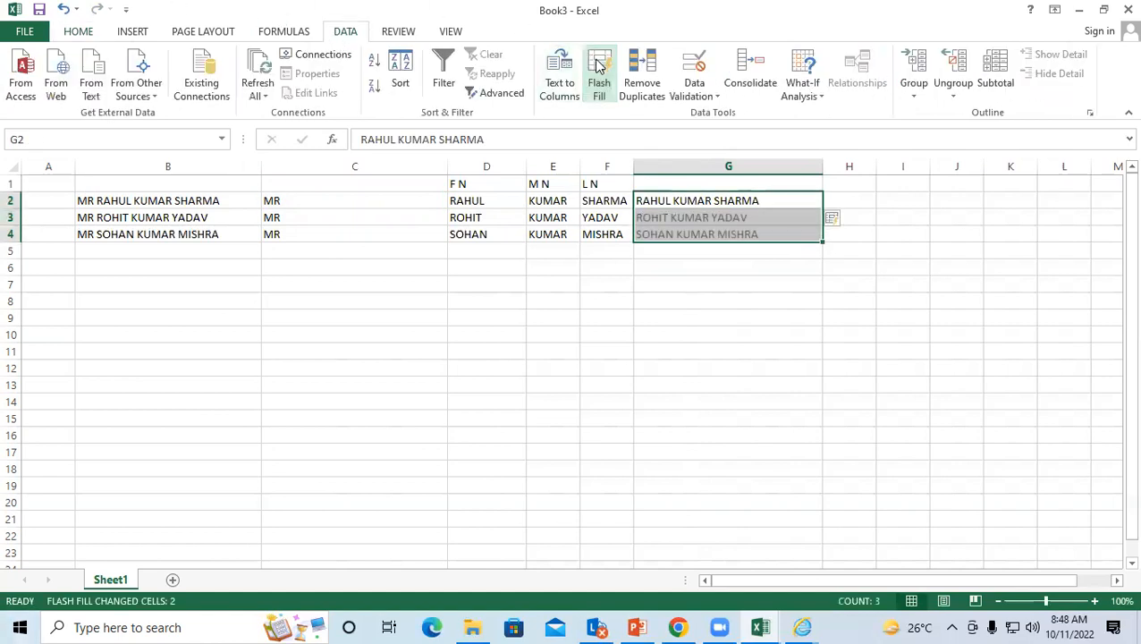
pyautogui.click(721, 257)
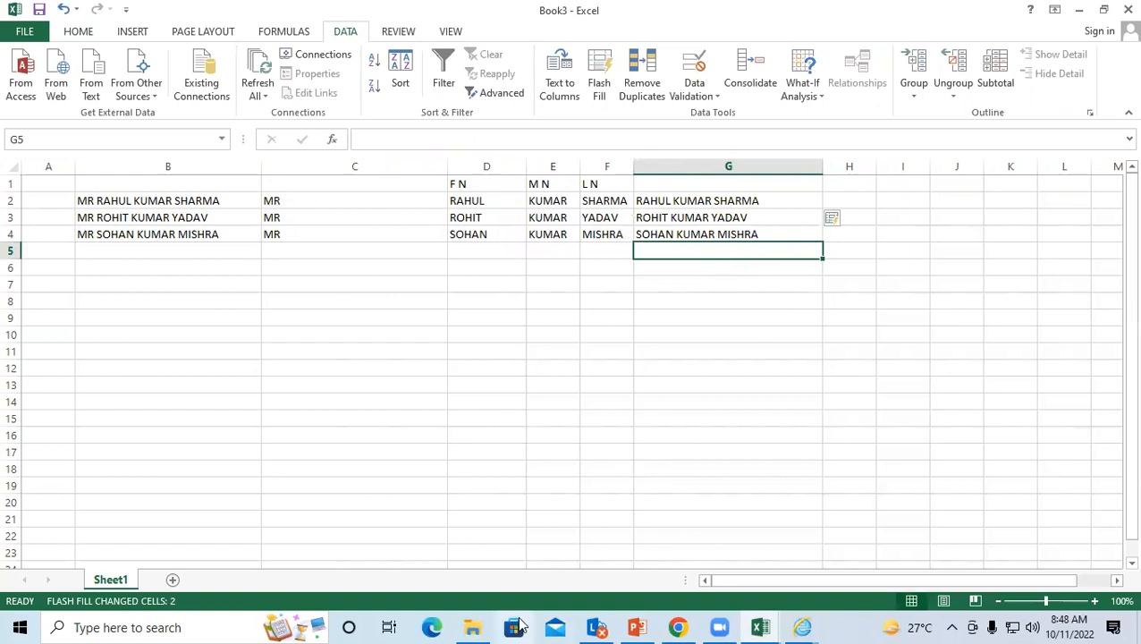
pyautogui.click(834, 338)
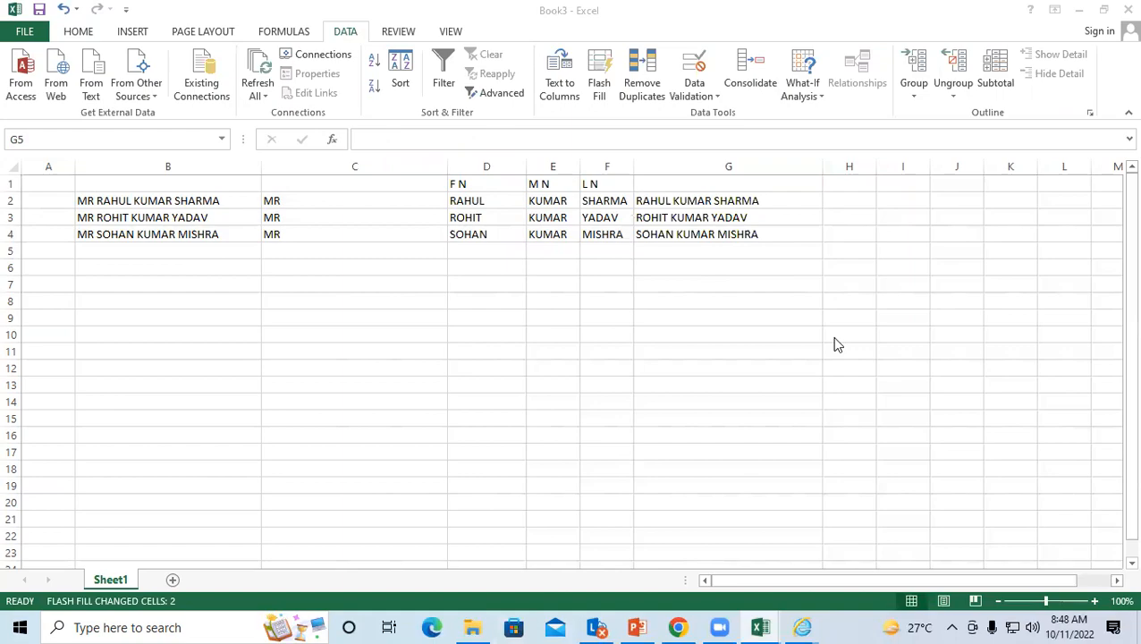